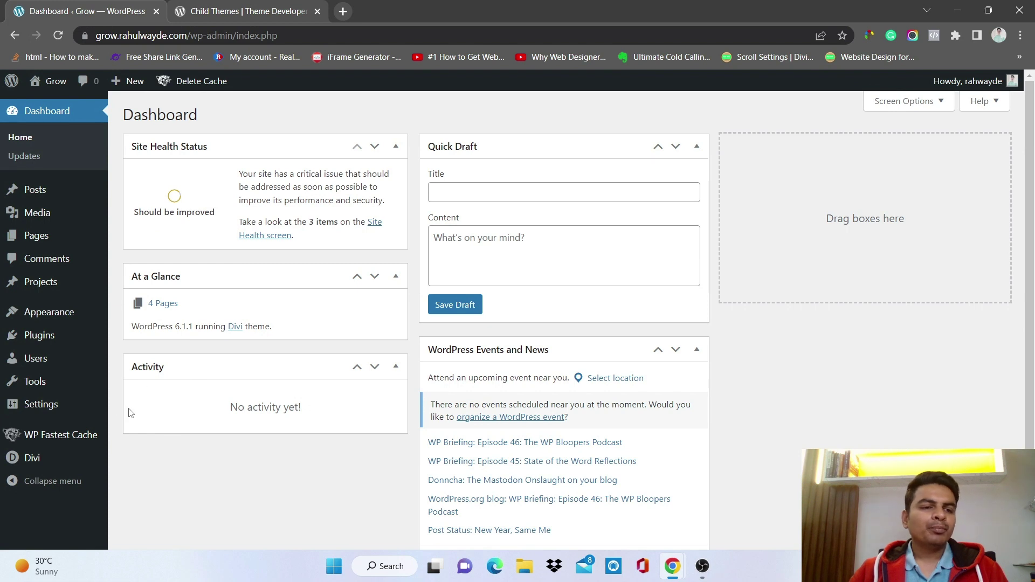
# Search the plugin directory for "file manager", and install and activate the File Manager plugin.
pyautogui.moveTo(60, 340)
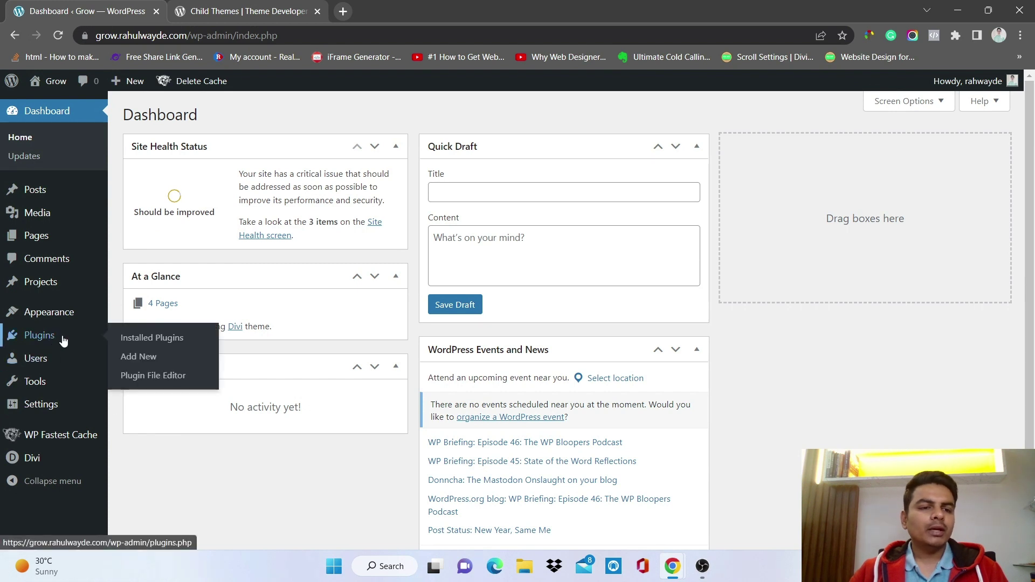
pyautogui.click(135, 358)
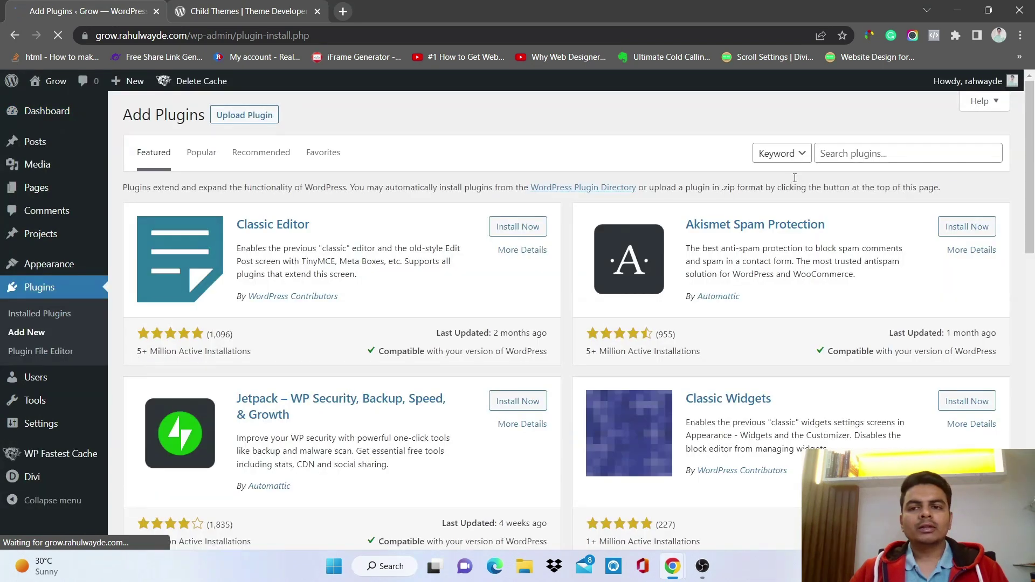
pyautogui.click(835, 154)
pyautogui.write('file manager')
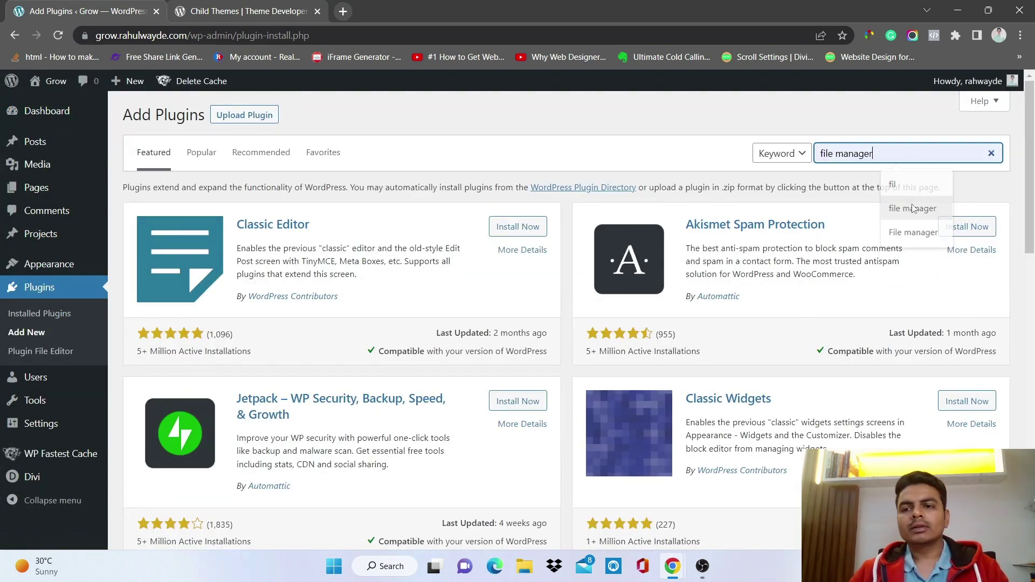
pyautogui.click(916, 208)
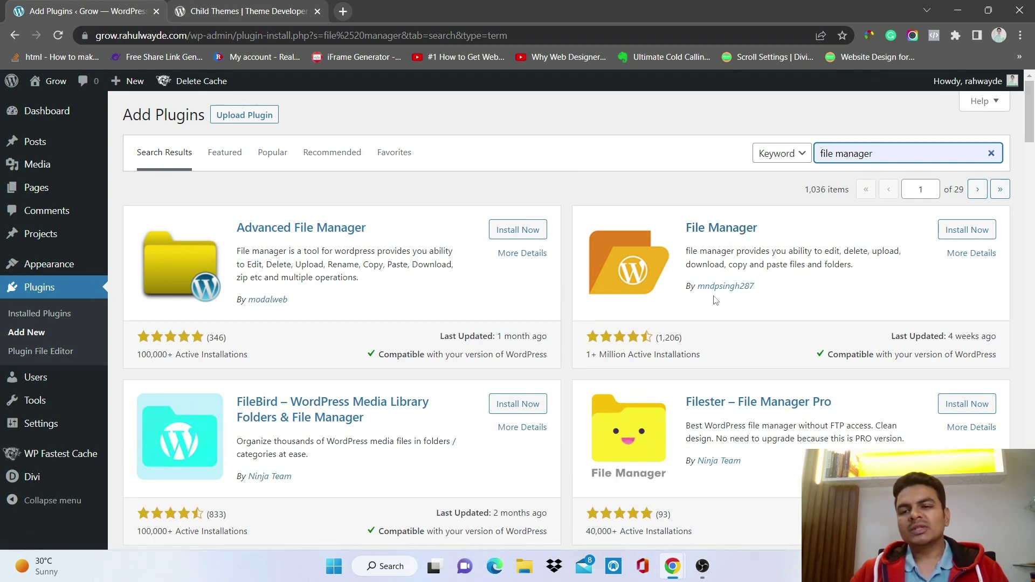
pyautogui.click(950, 235)
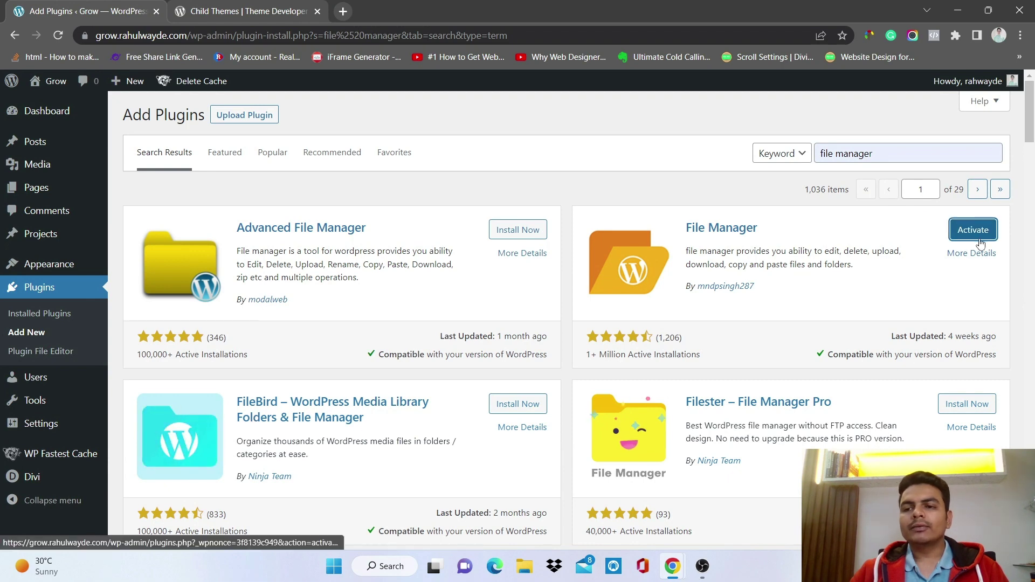
pyautogui.click(974, 236)
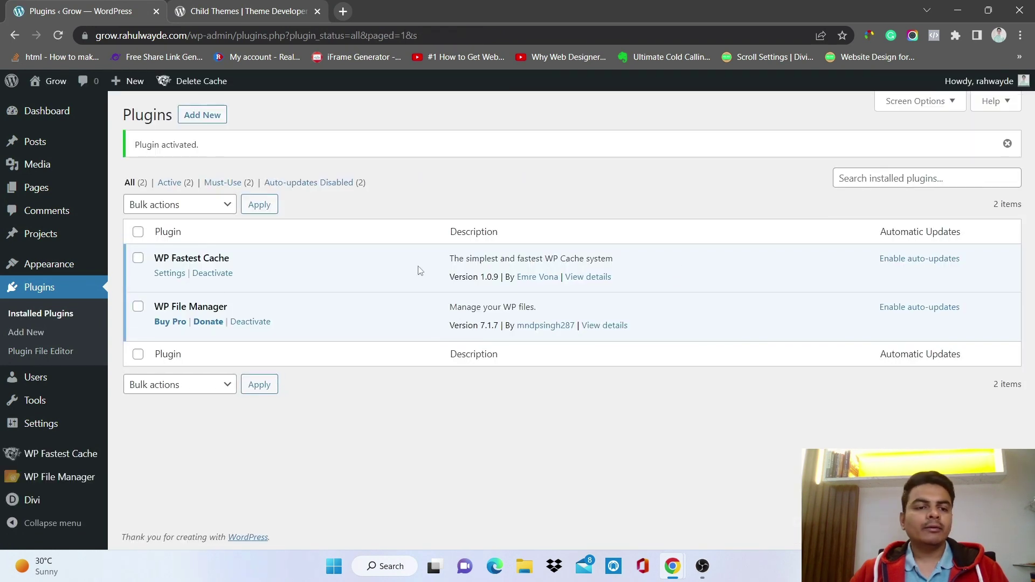
# Open WP File Manager and dismiss its review request notice.
pyautogui.moveTo(52, 482)
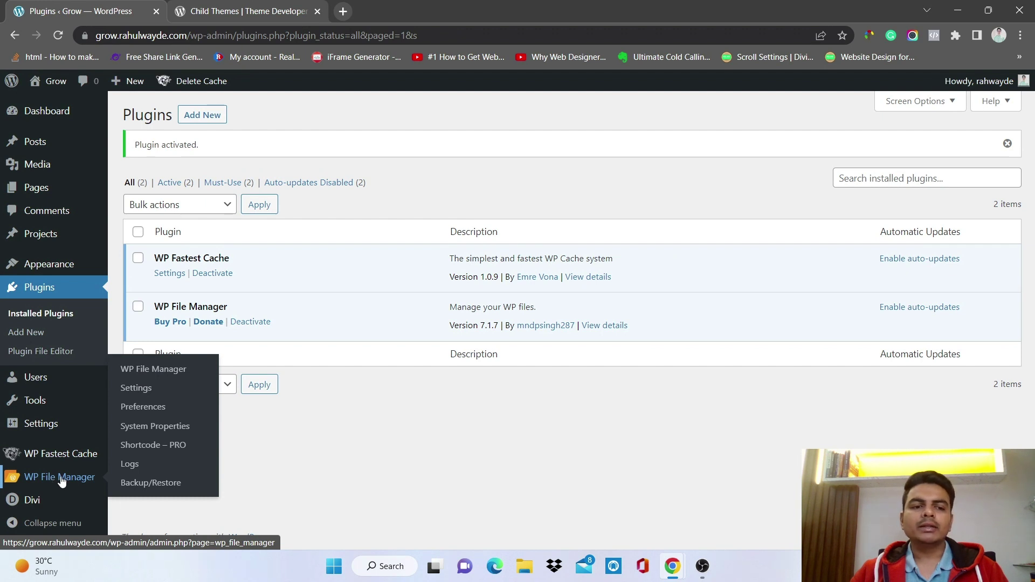
pyautogui.click(61, 480)
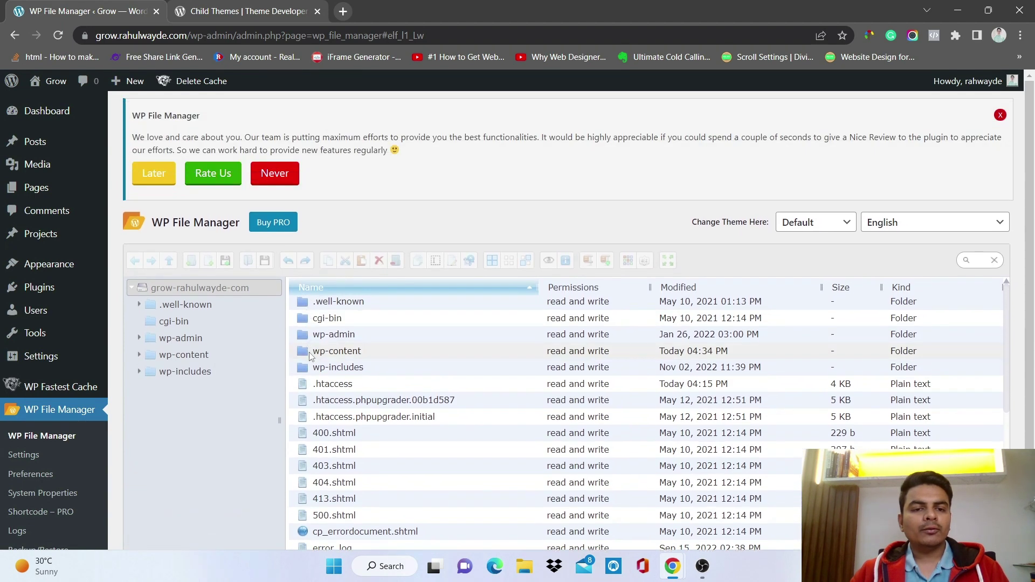
pyautogui.click(310, 356)
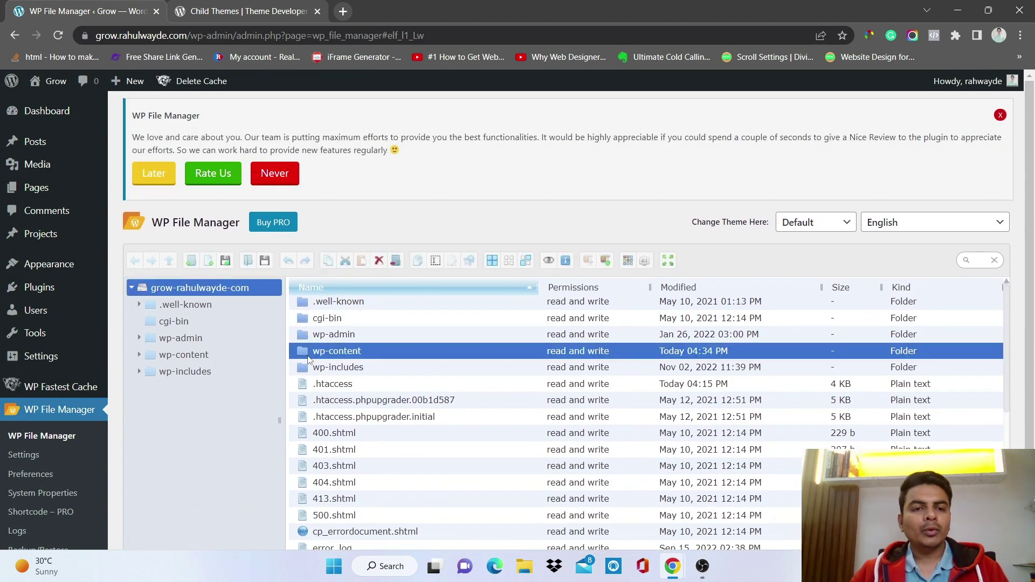
pyautogui.click(1000, 116)
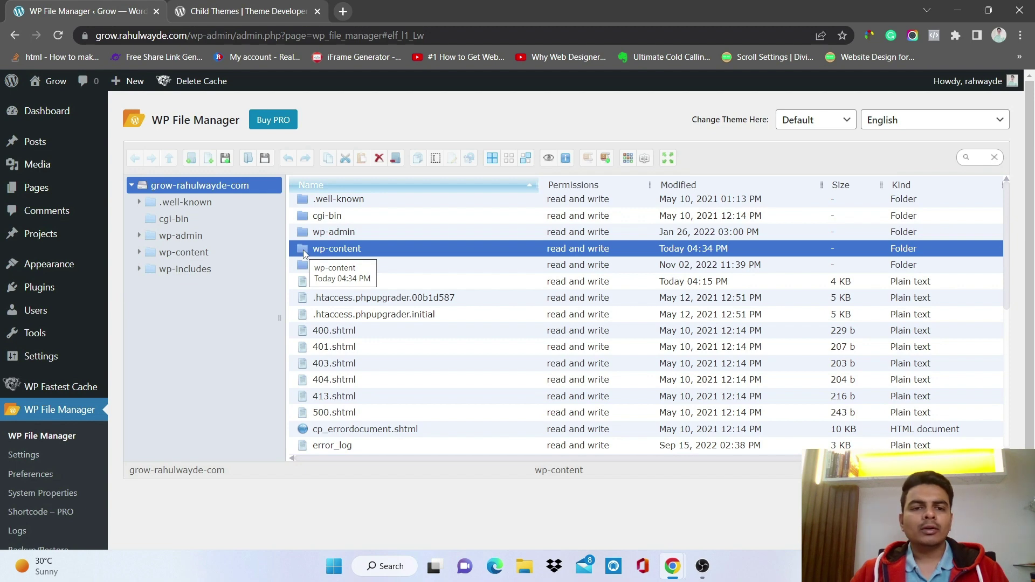
# Open the themes folder inside wp-content.
pyautogui.doubleClick(305, 249)
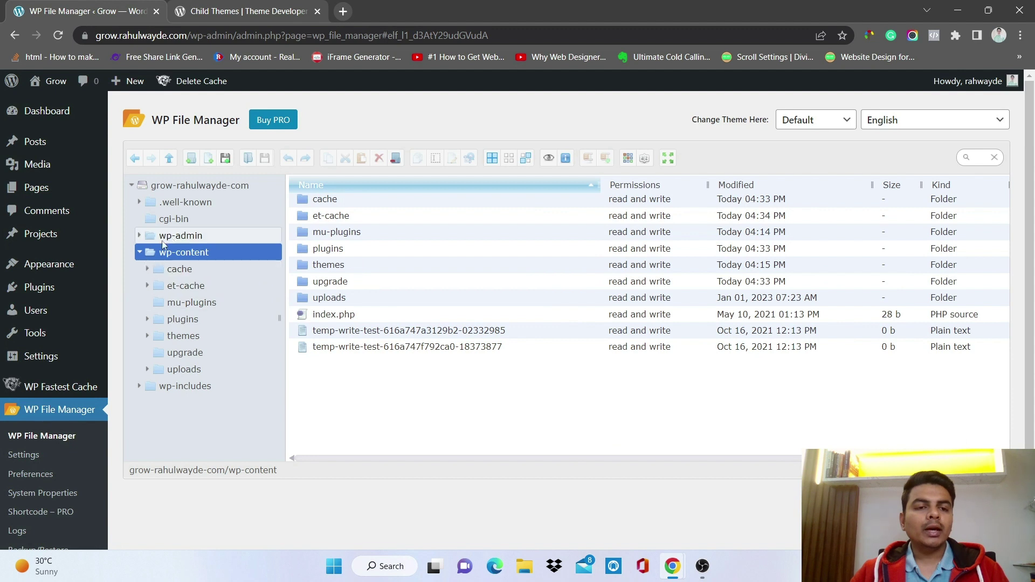
pyautogui.click(173, 251)
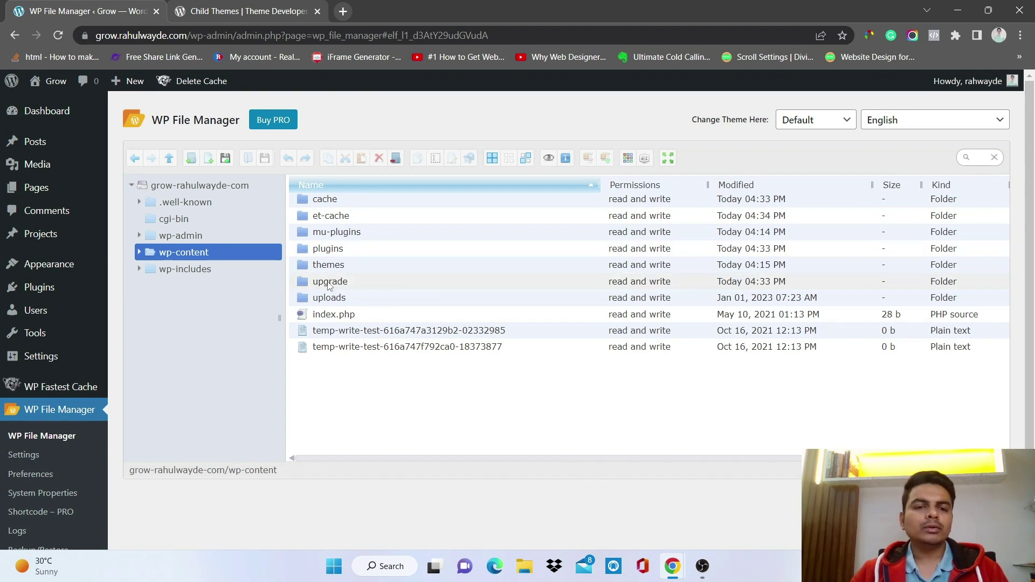
pyautogui.click(302, 268)
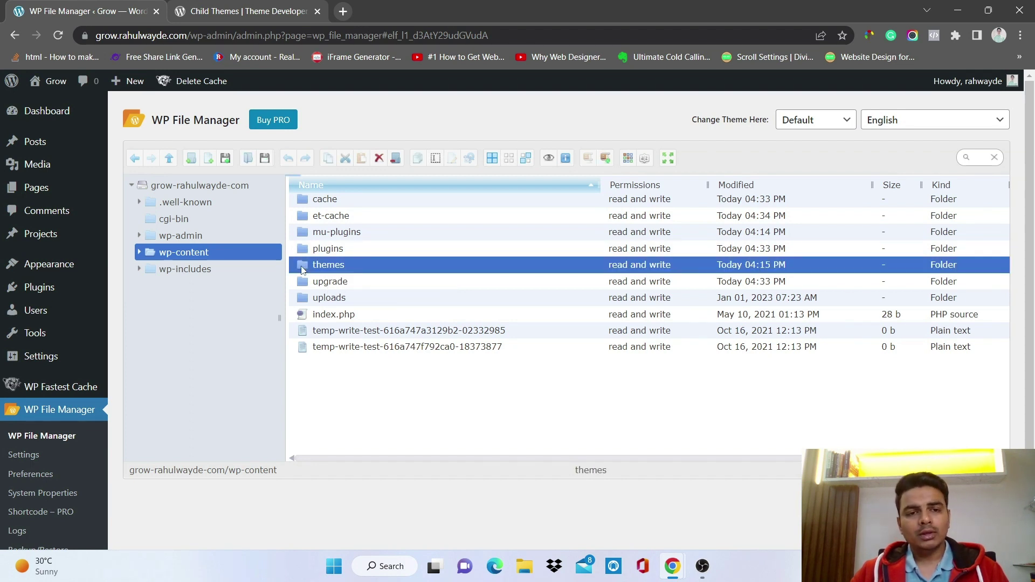
pyautogui.doubleClick(302, 267)
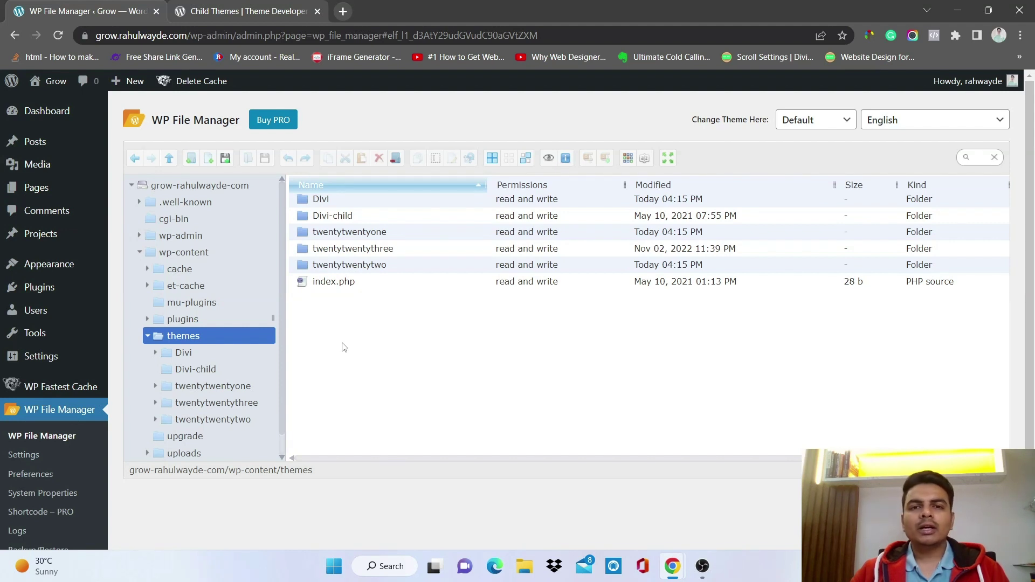
pyautogui.moveTo(343, 343); pyautogui.dragTo(363, 199)
pyautogui.click(417, 353)
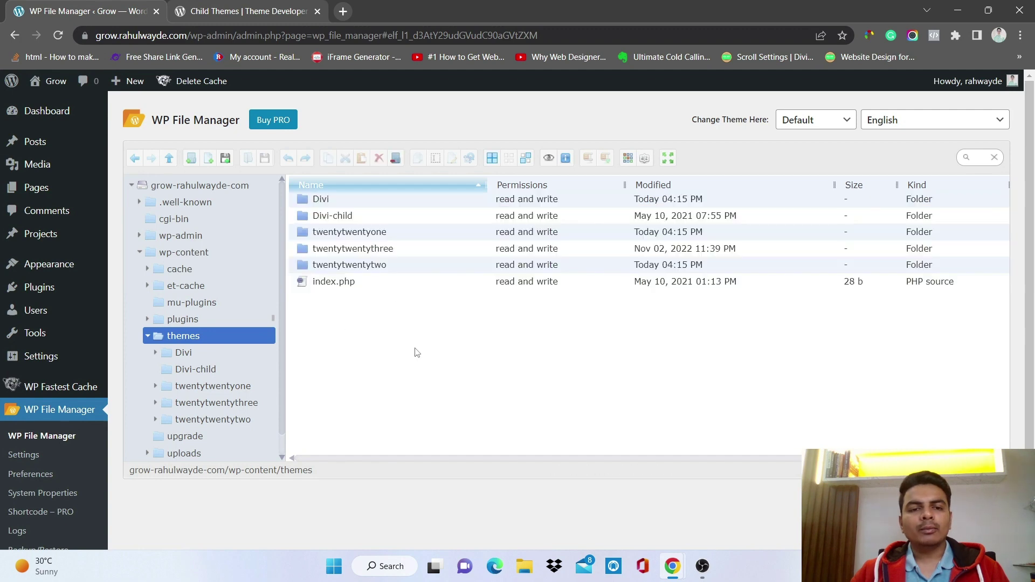
pyautogui.click(345, 202)
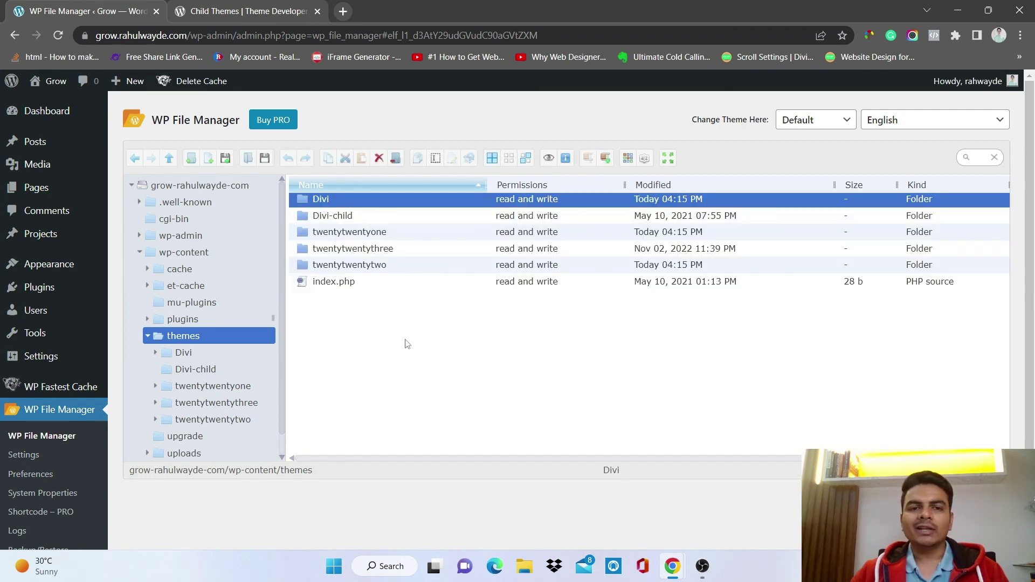
pyautogui.click(318, 220)
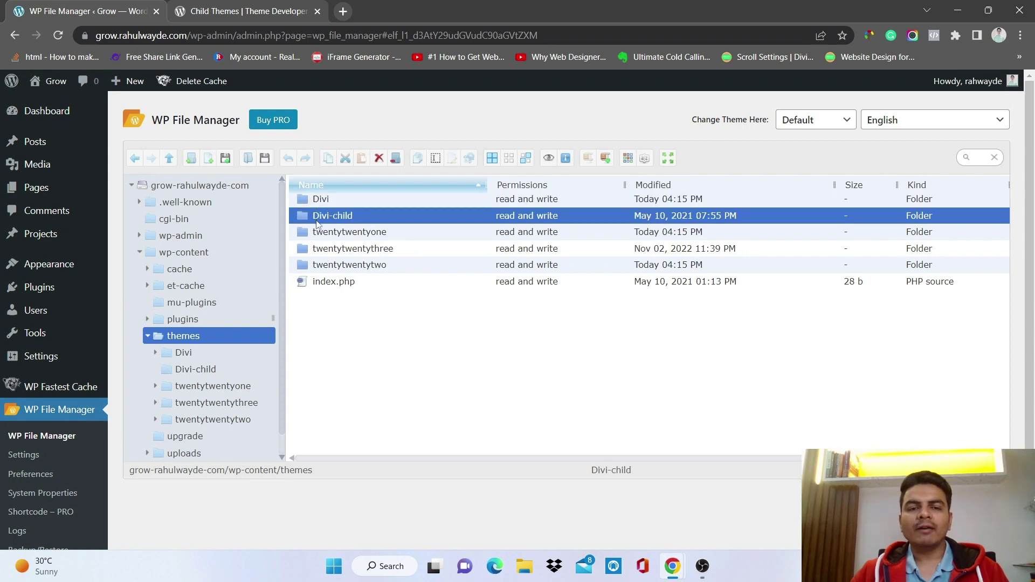
pyautogui.click(387, 368)
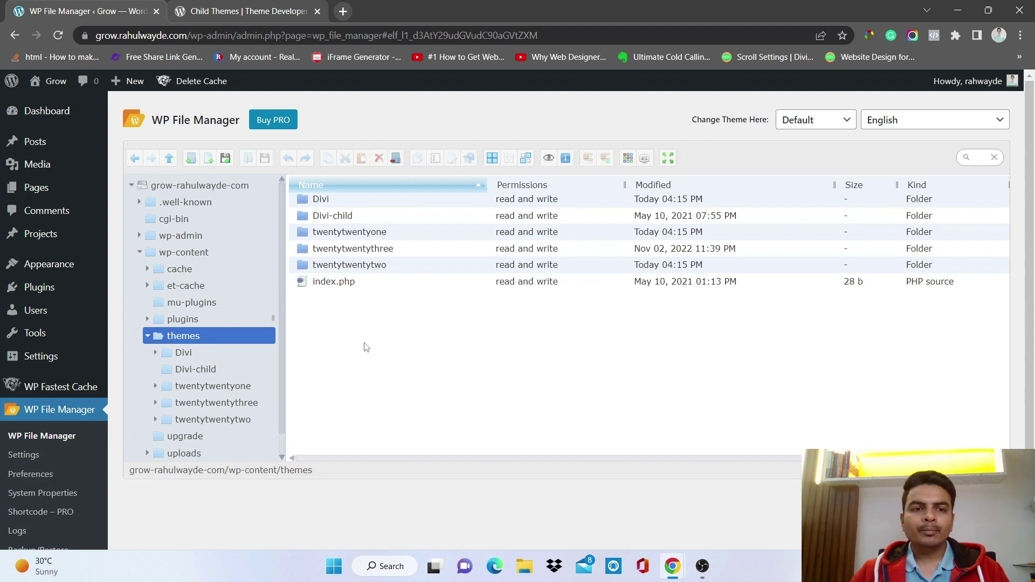
# Create a new folder named demo inside the themes folder.
pyautogui.click(192, 163)
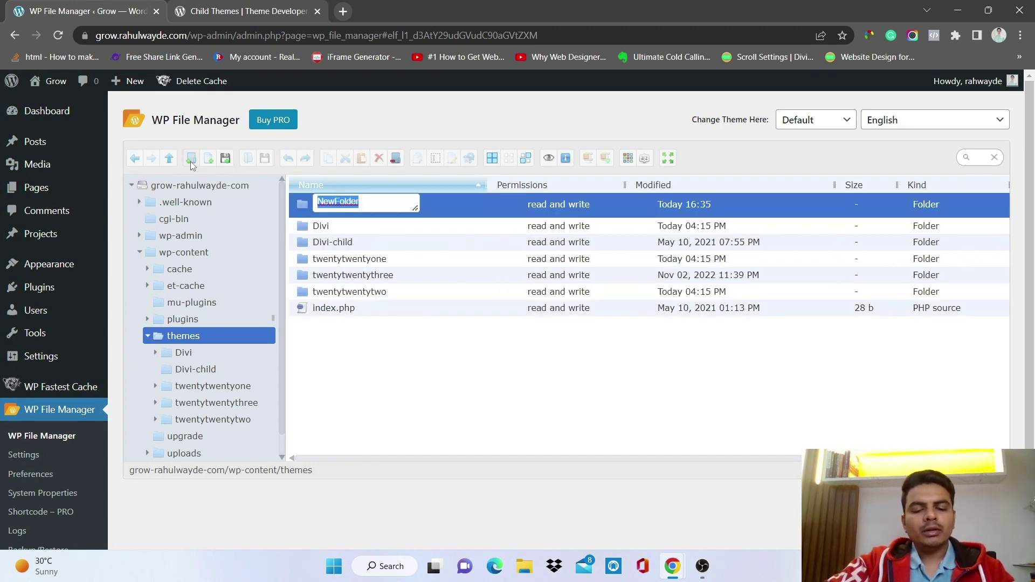
pyautogui.write('demo')
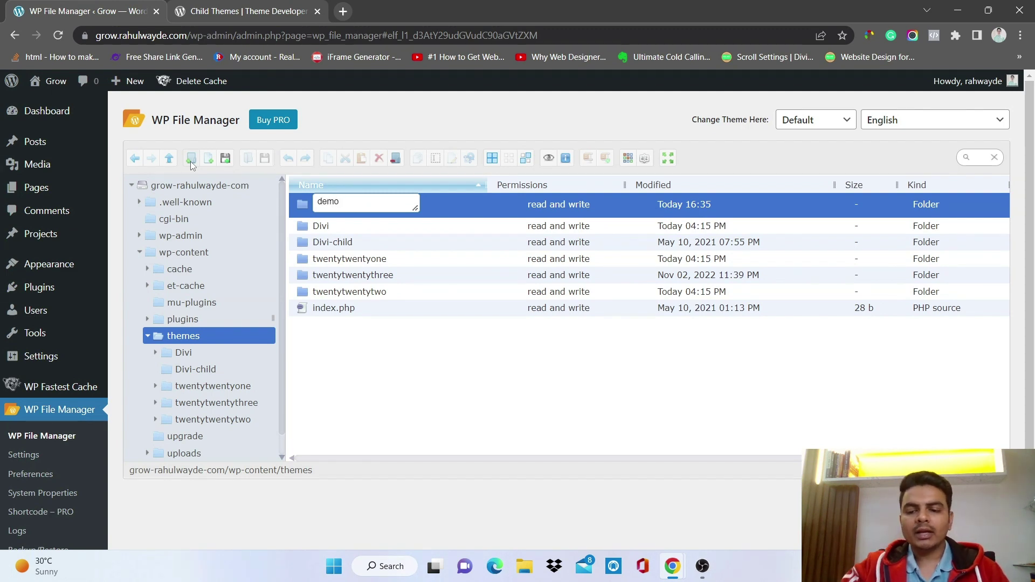
pyautogui.press('Return')
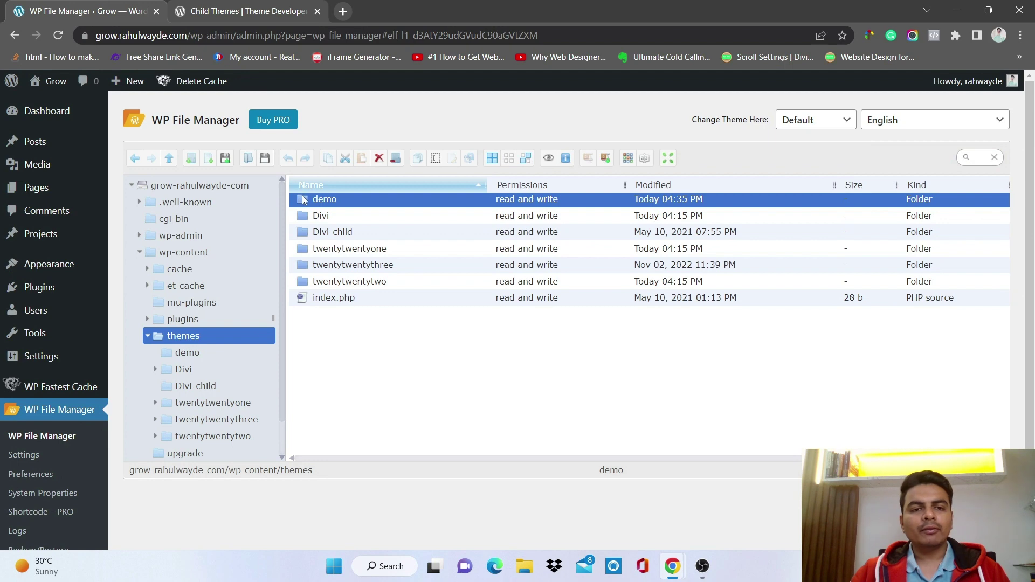
# Create a Cascading style sheet file named style.css inside the demo folder.
pyautogui.click(187, 354)
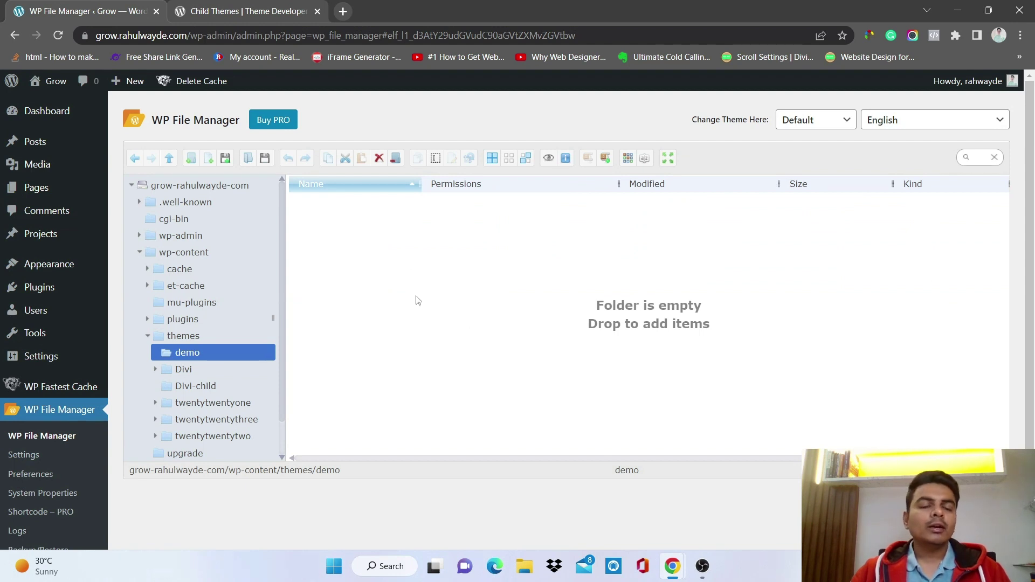
pyautogui.click(209, 160)
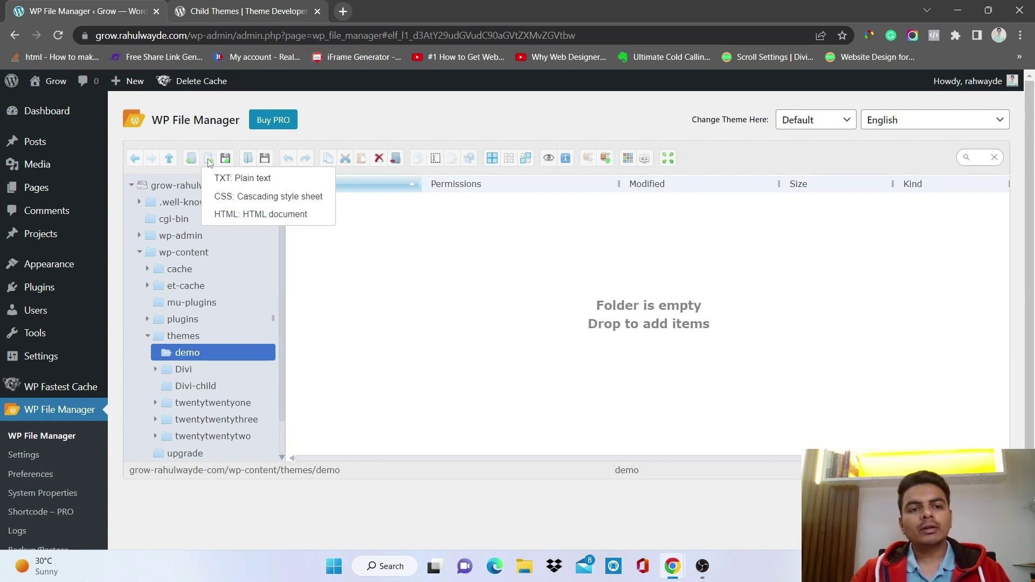
pyautogui.click(249, 197)
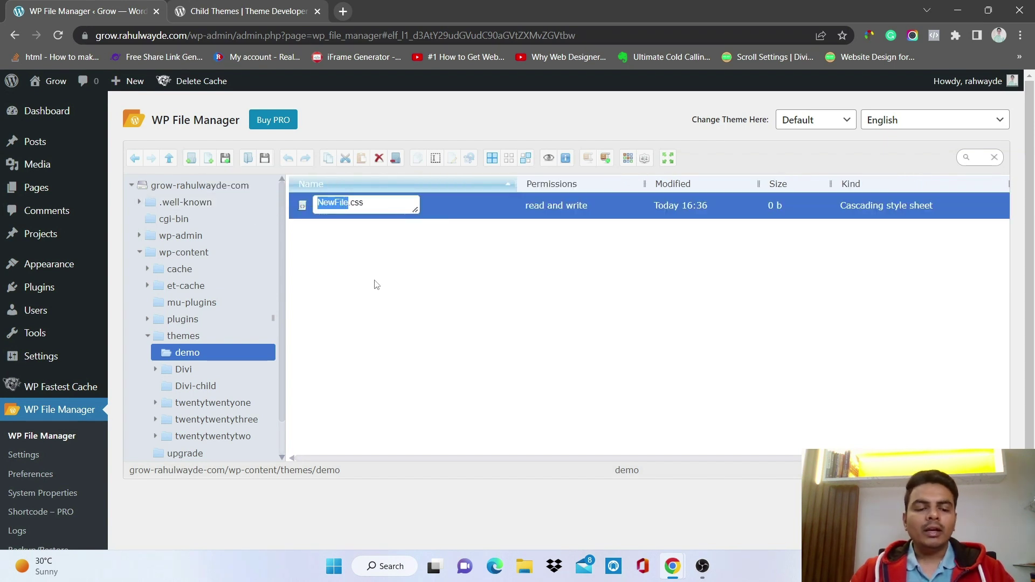
pyautogui.write('style')
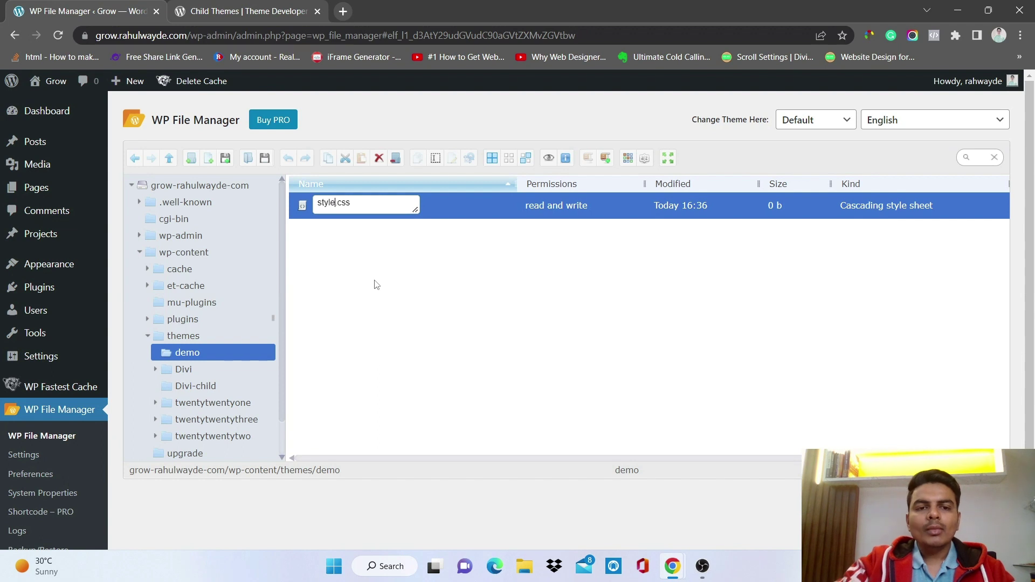
pyautogui.press('Return')
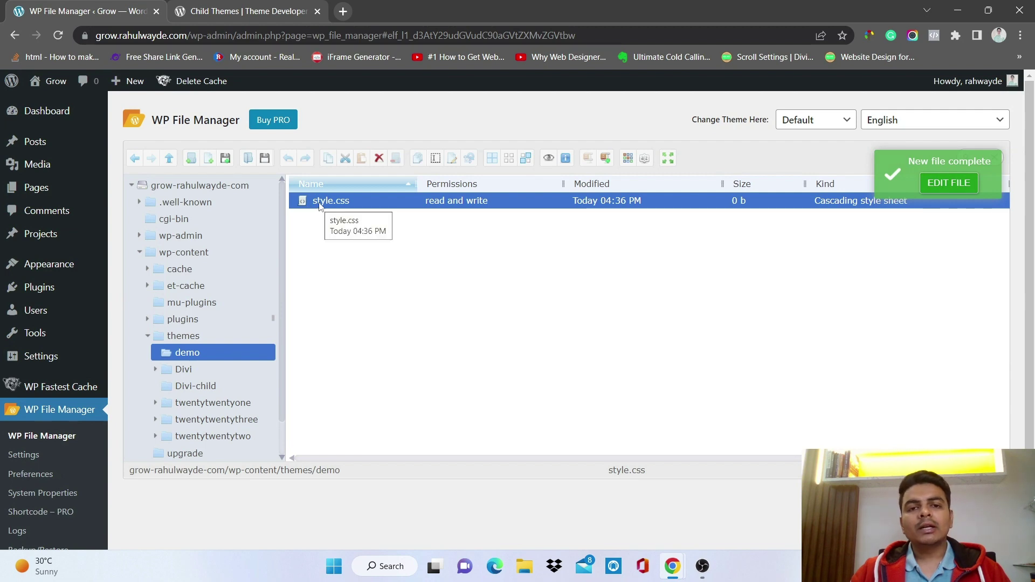
pyautogui.click(340, 233)
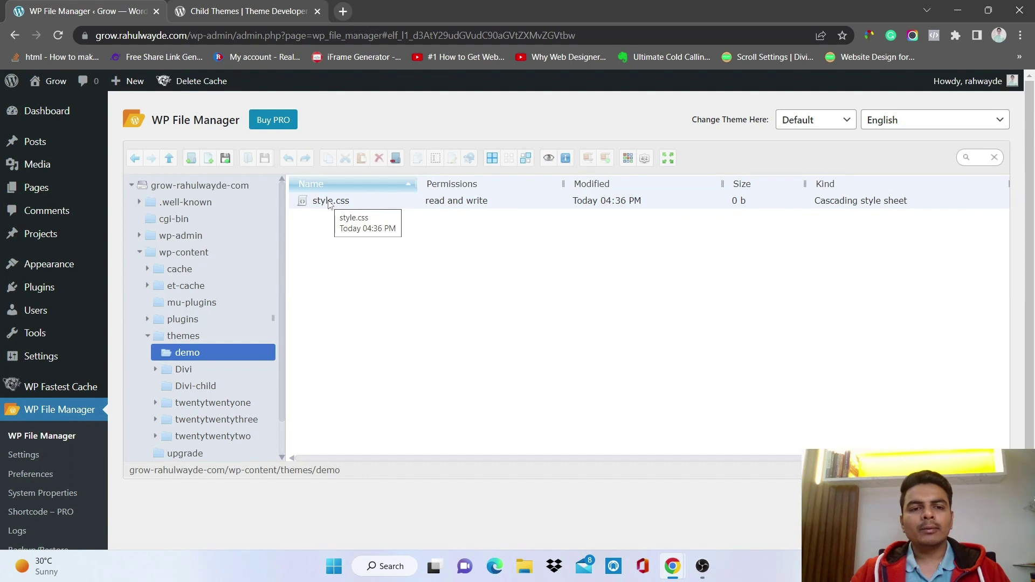
# Open style.css from the demo folder in the code editor.
pyautogui.click(330, 203)
pyautogui.rightClick(330, 204)
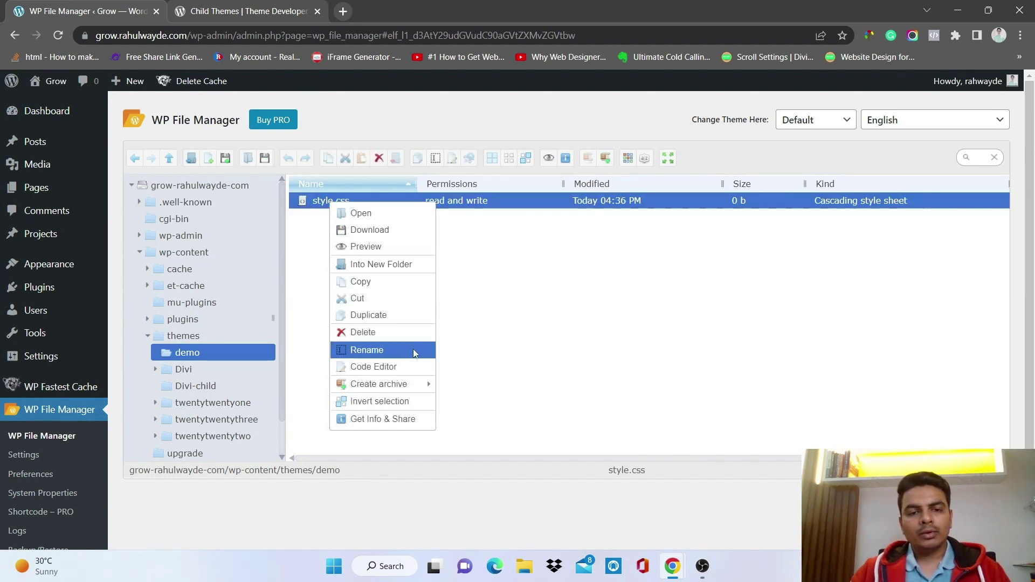
pyautogui.click(414, 365)
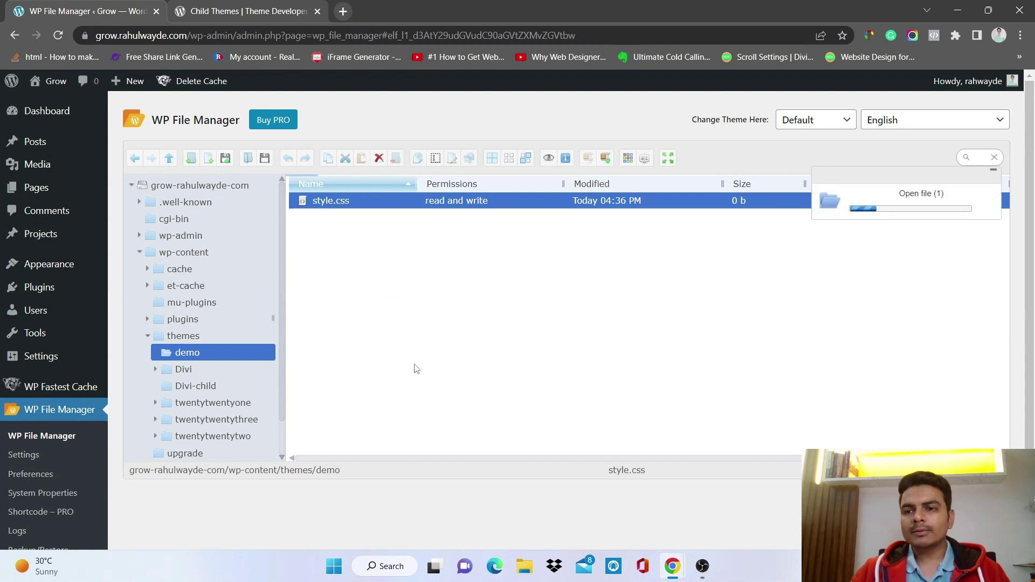
pyautogui.click(432, 238)
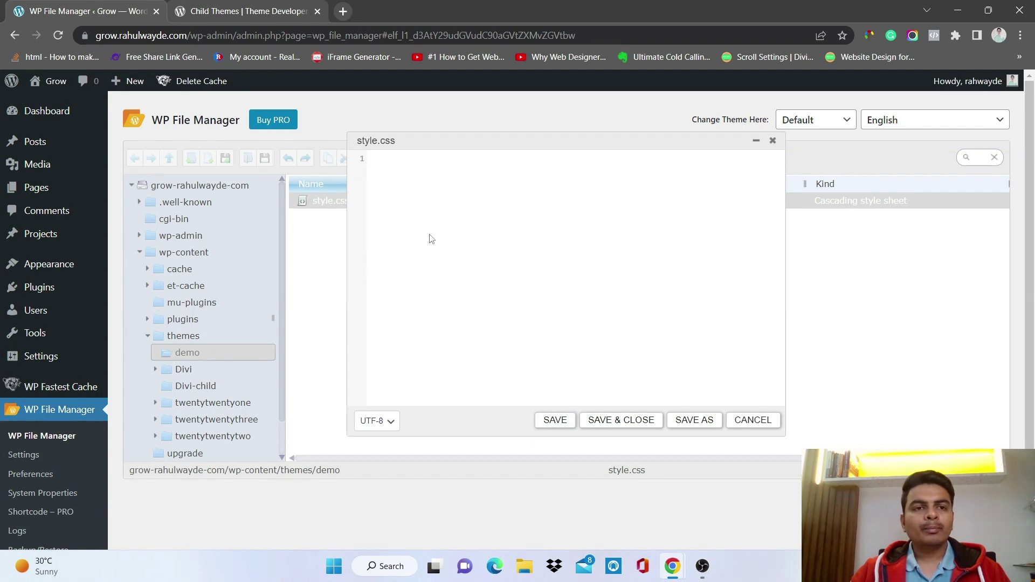
# Copy the full Twenty Fifteen Child header comment from the Child Themes documentation page into the empty style.css.
pyautogui.click(219, 7)
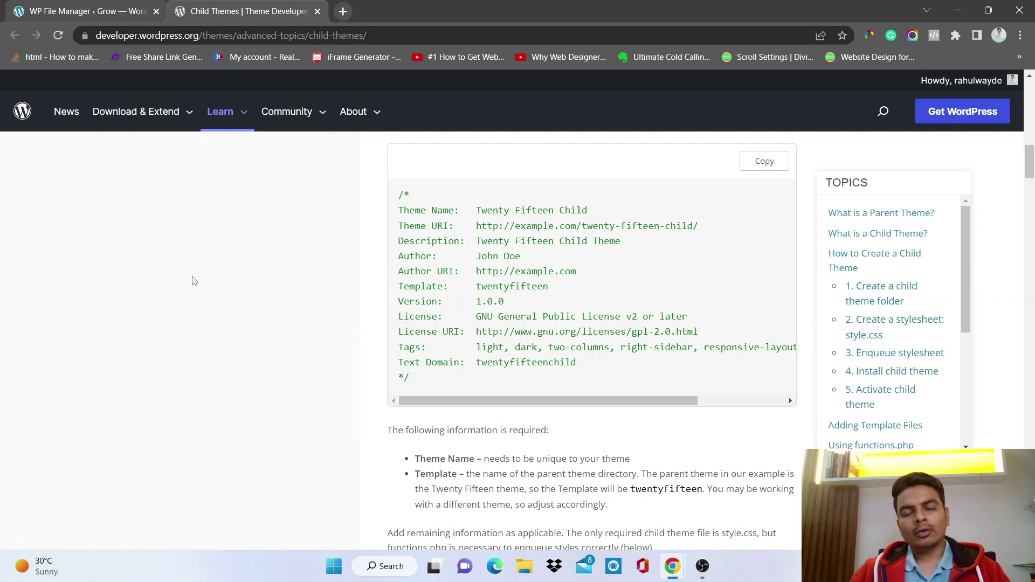
pyautogui.moveTo(422, 379); pyautogui.dragTo(399, 206)
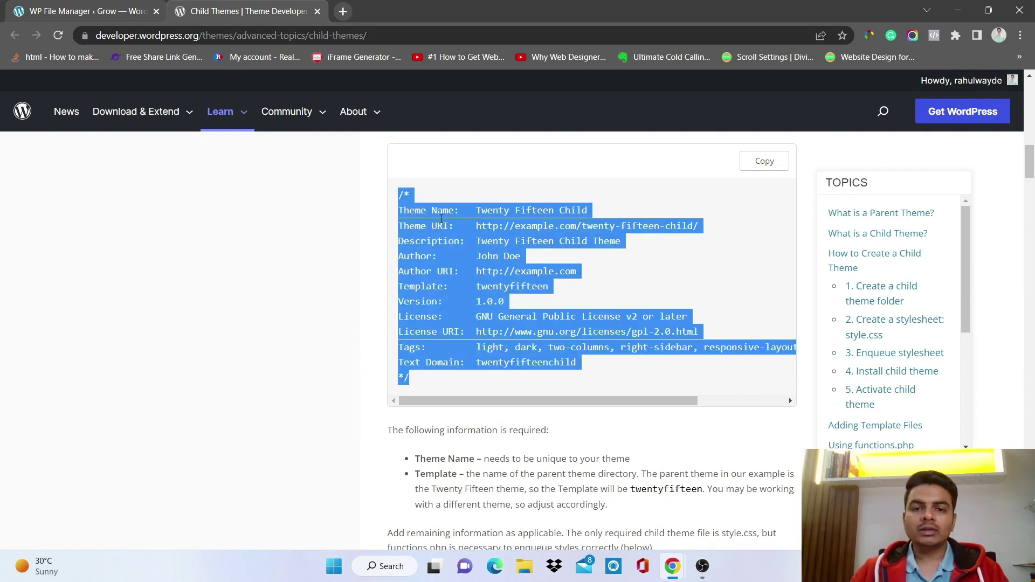
pyautogui.click(72, 7)
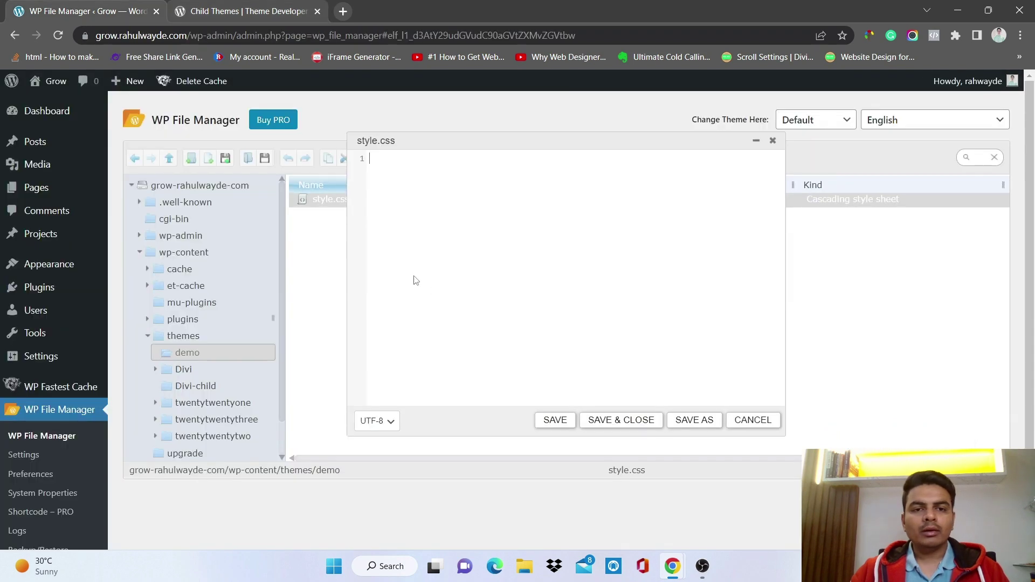
pyautogui.write('/* Theme Name:   Twenty Fifteen Child Theme URI:    http://example.com/twenty-fifteen-child/ Description:  Twenty Fifteen Child Theme Author:       John Doe Author URI:   http://example.com Template:     twentyfifteen Version:      1.0.0 License:      GNU General Public License v2 or later License URI:  http://www.gnu.org/licenses/gpl-2.0.html Tags:         light, dark, two-columns, right-sidebar, responsive-layout, accessibility-ready Text Domain:  twentyfifteenchild */')
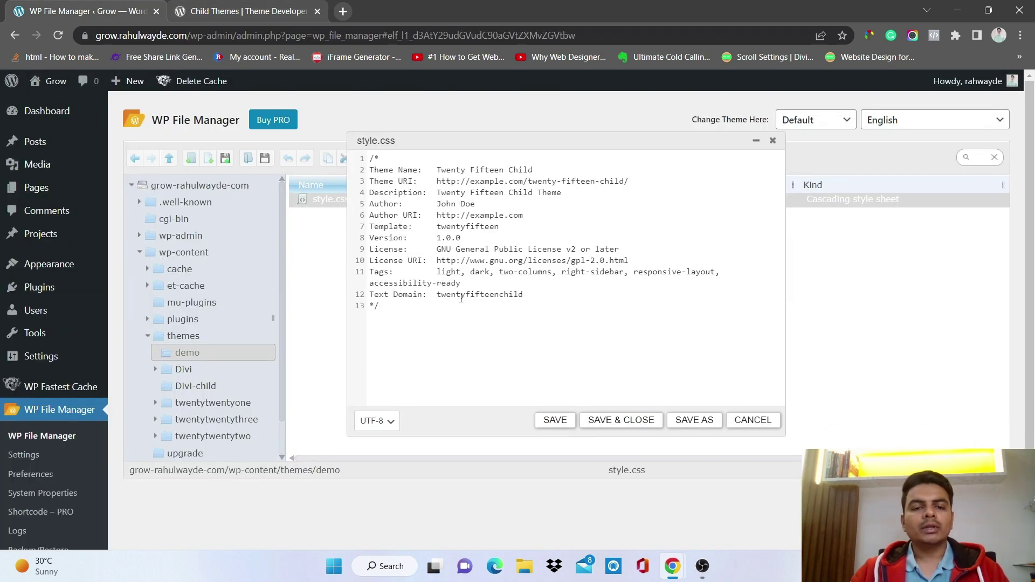
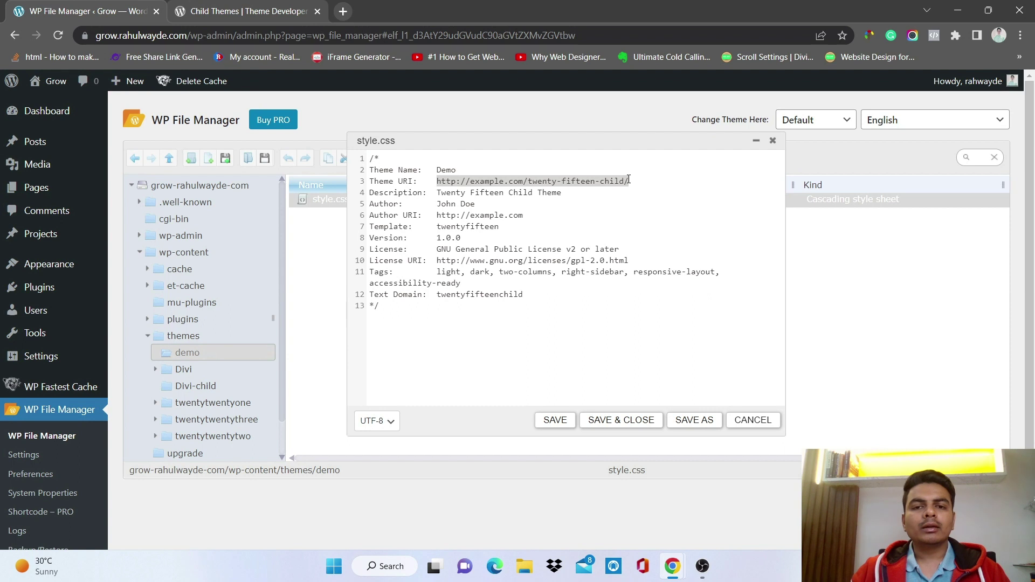
# Replace the Description value in the style.css header with "This Is Demo Theme".
pyautogui.click(437, 187)
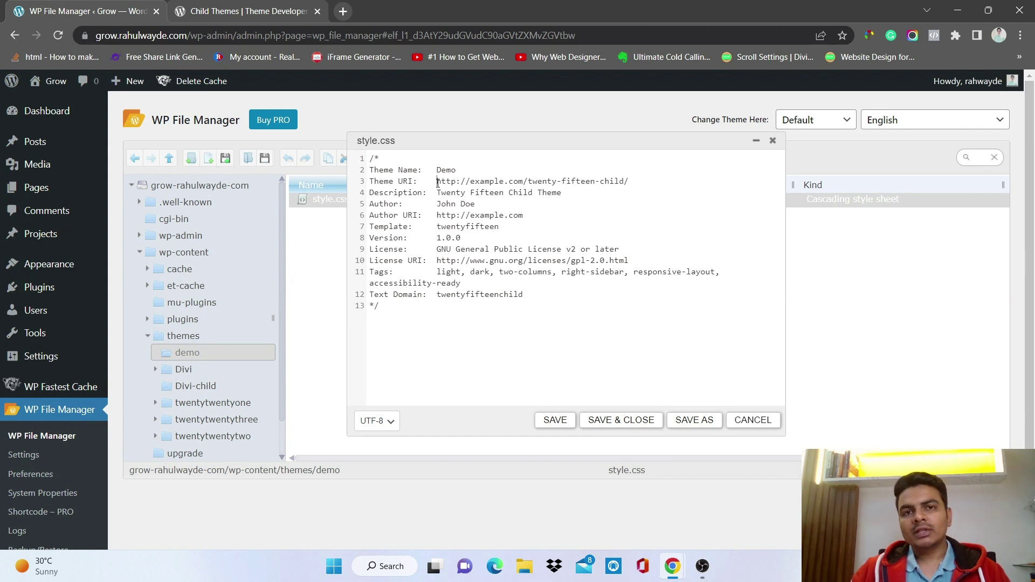
pyautogui.moveTo(438, 184); pyautogui.dragTo(629, 178)
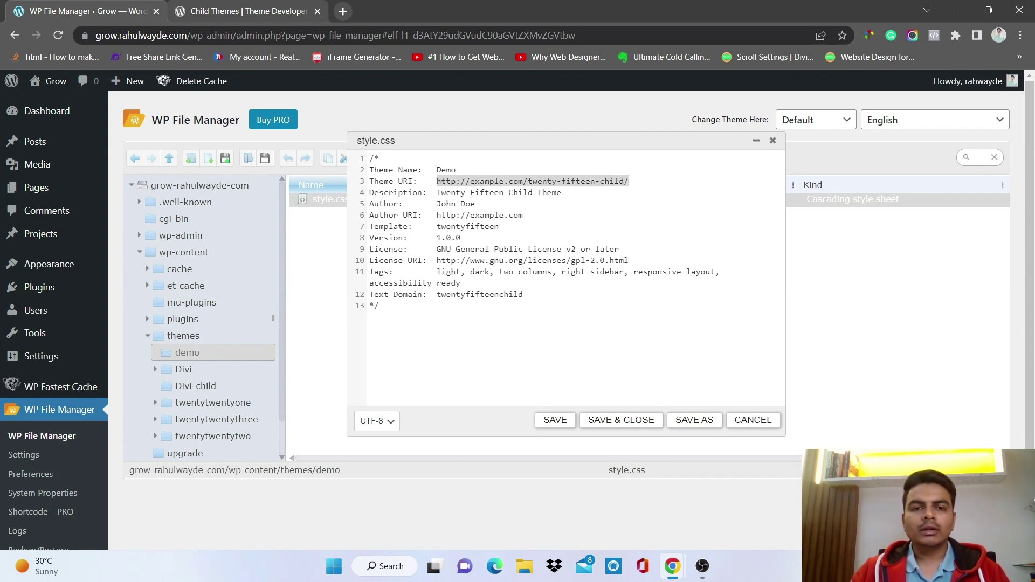
pyautogui.moveTo(438, 192); pyautogui.dragTo(563, 192)
pyautogui.write('This')
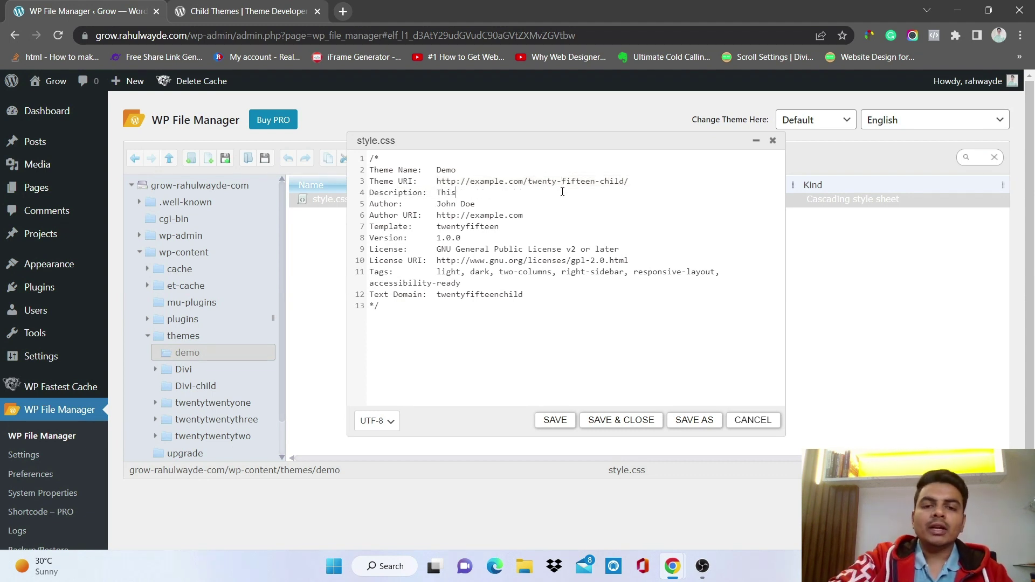
pyautogui.write(' Is Demo')
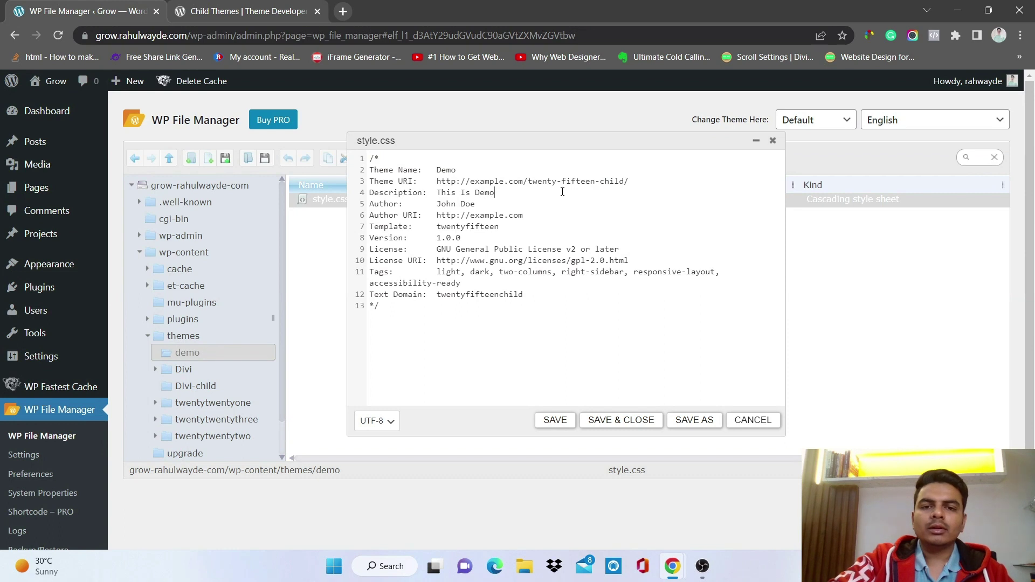
pyautogui.write(' Theme')
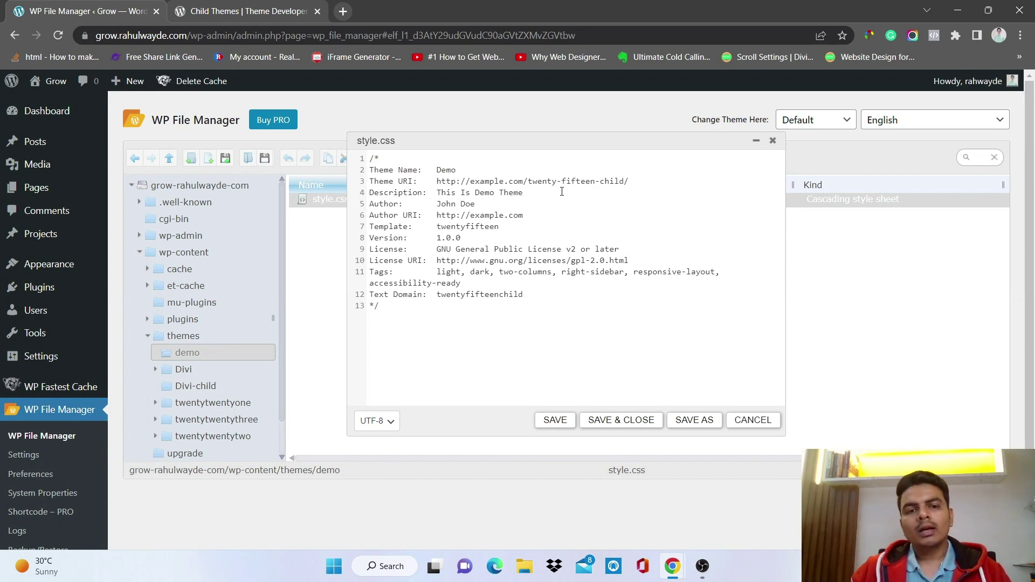
# Replace the placeholder name in the Author line of the header with the theme author's full name.
pyautogui.moveTo(438, 204); pyautogui.dragTo(477, 202)
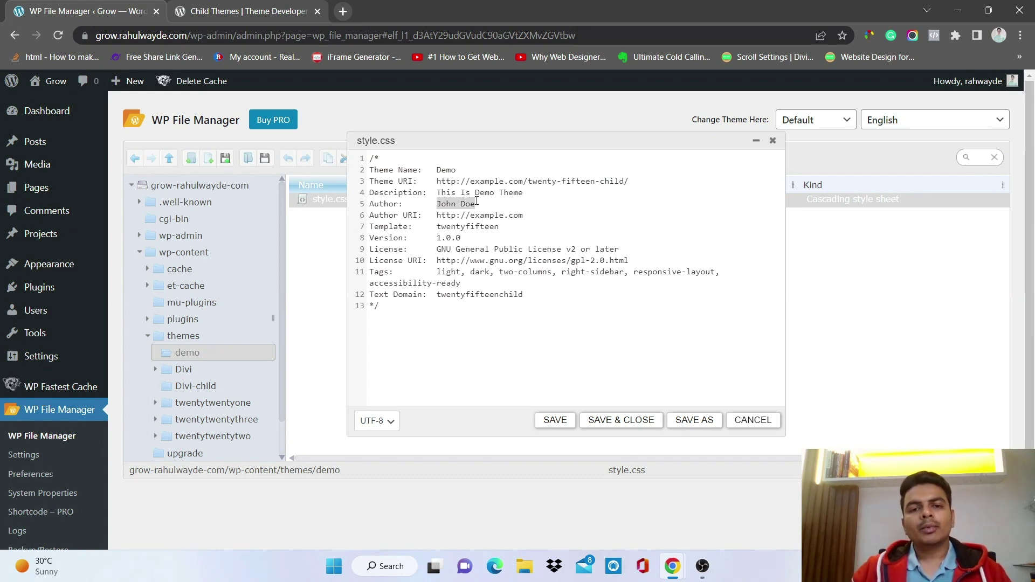
pyautogui.write('Rahul')
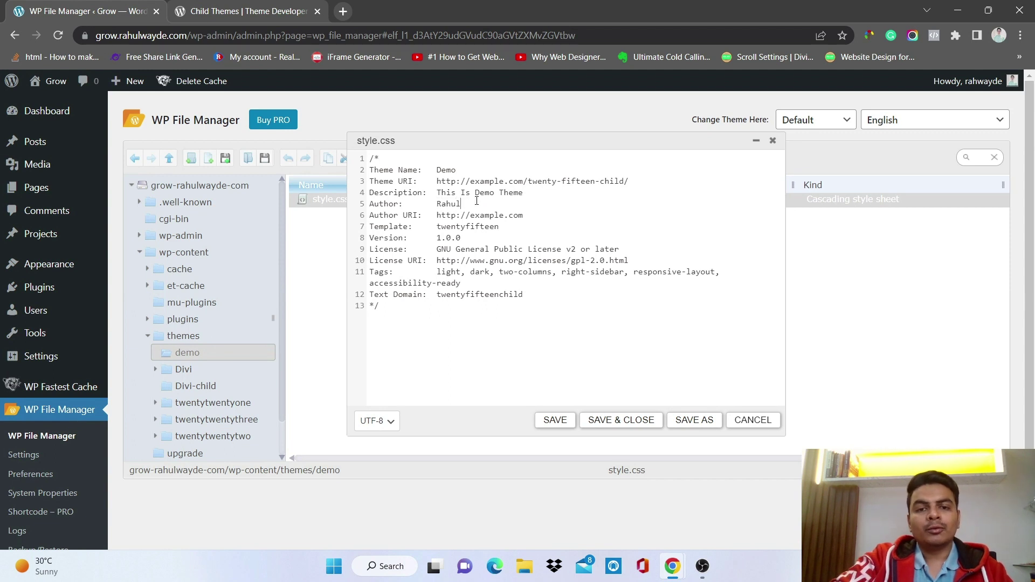
pyautogui.write(' Wayde')
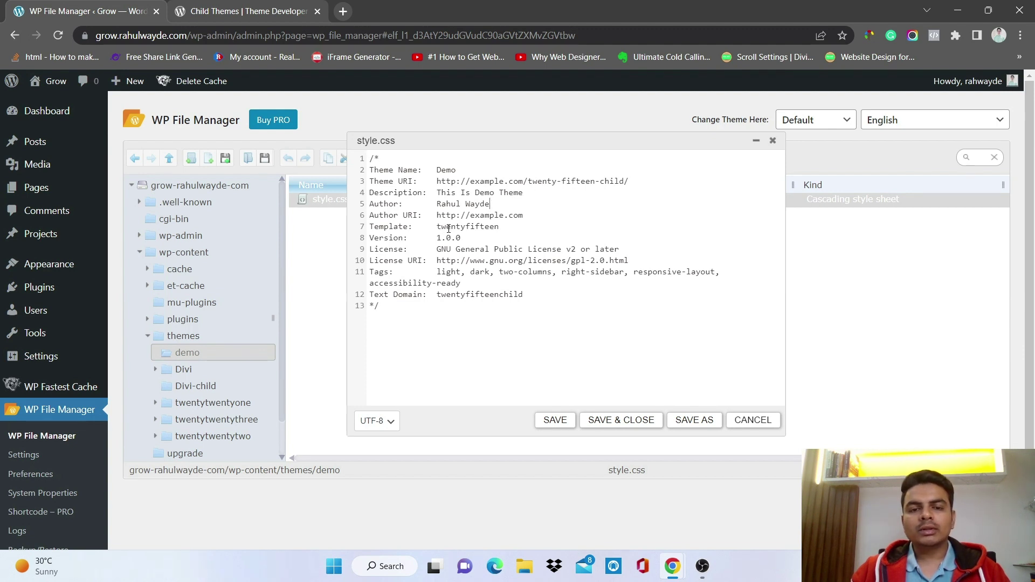
pyautogui.doubleClick(449, 229)
pyautogui.moveTo(437, 215); pyautogui.dragTo(540, 218)
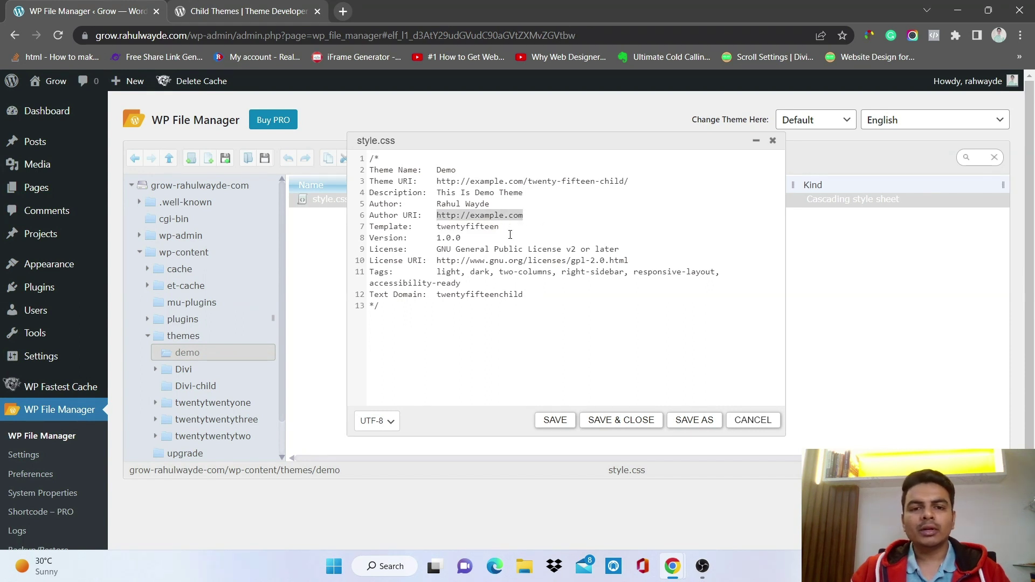
# Set the Template value in the style.css header to divi as the parent theme.
pyautogui.doubleClick(467, 227)
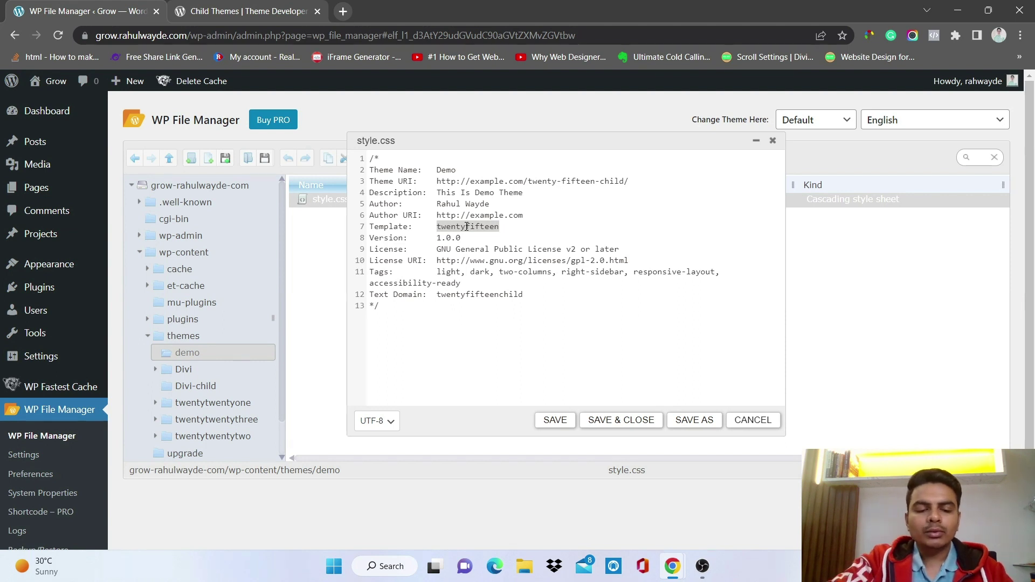
pyautogui.write('divi')
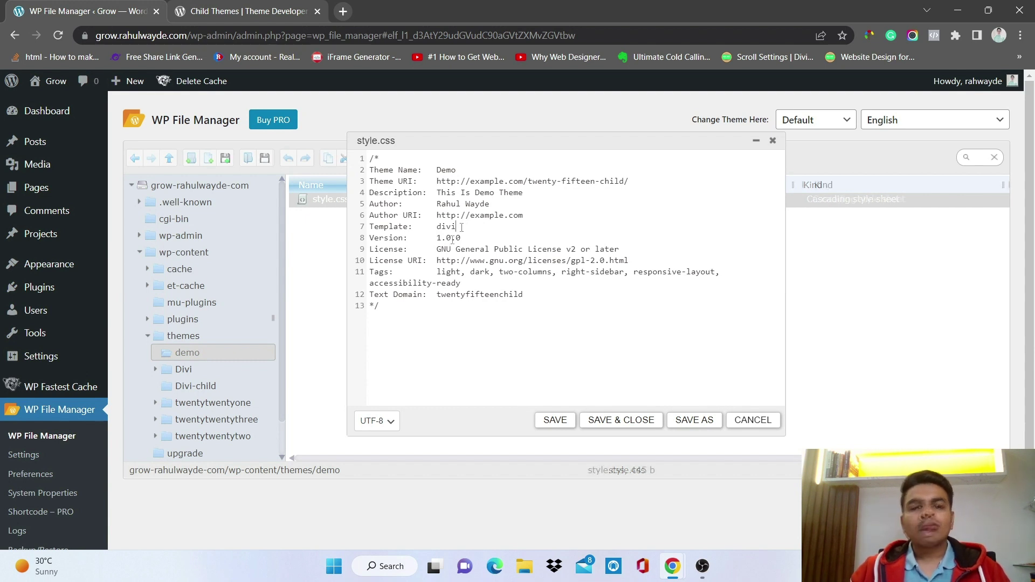
pyautogui.moveTo(467, 227); pyautogui.dragTo(437, 233)
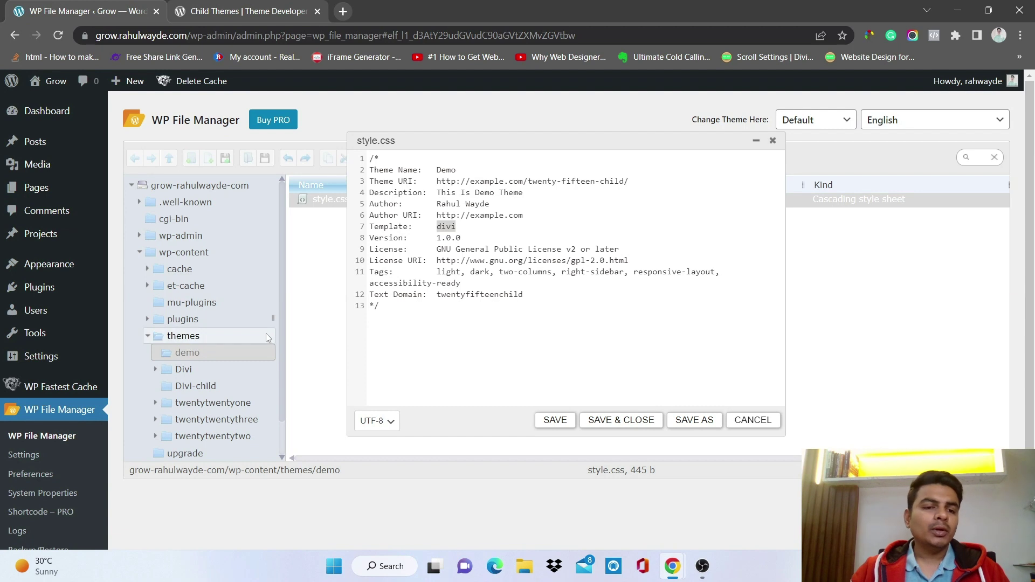
pyautogui.click(478, 229)
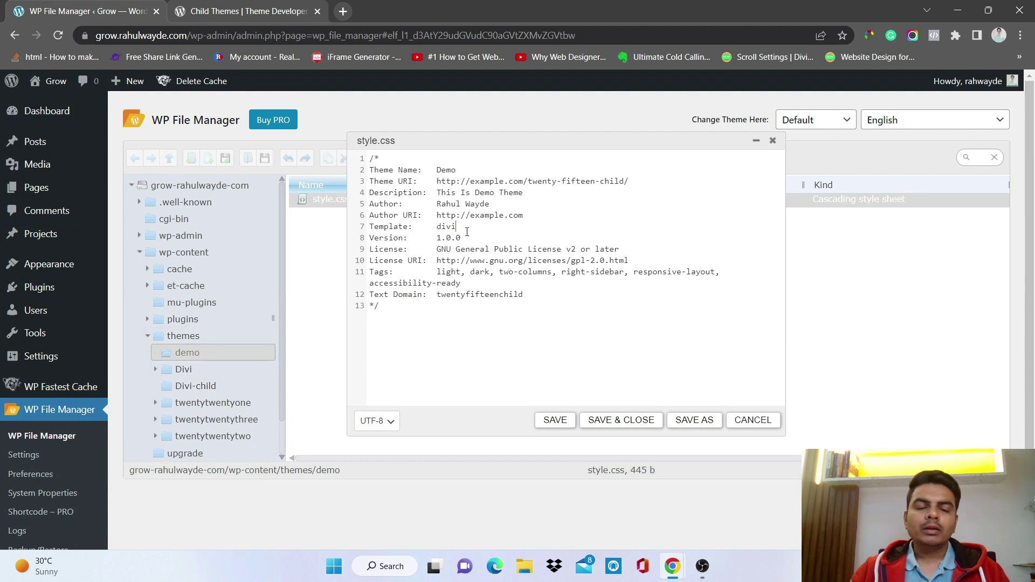
pyautogui.scroll(-2, 154, 361)
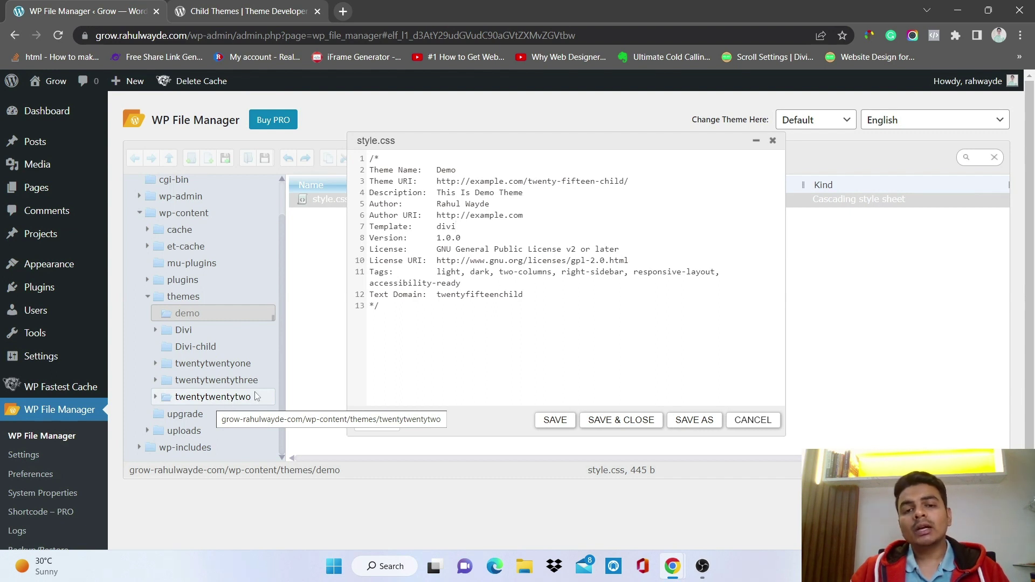
pyautogui.moveTo(440, 230); pyautogui.dragTo(456, 229)
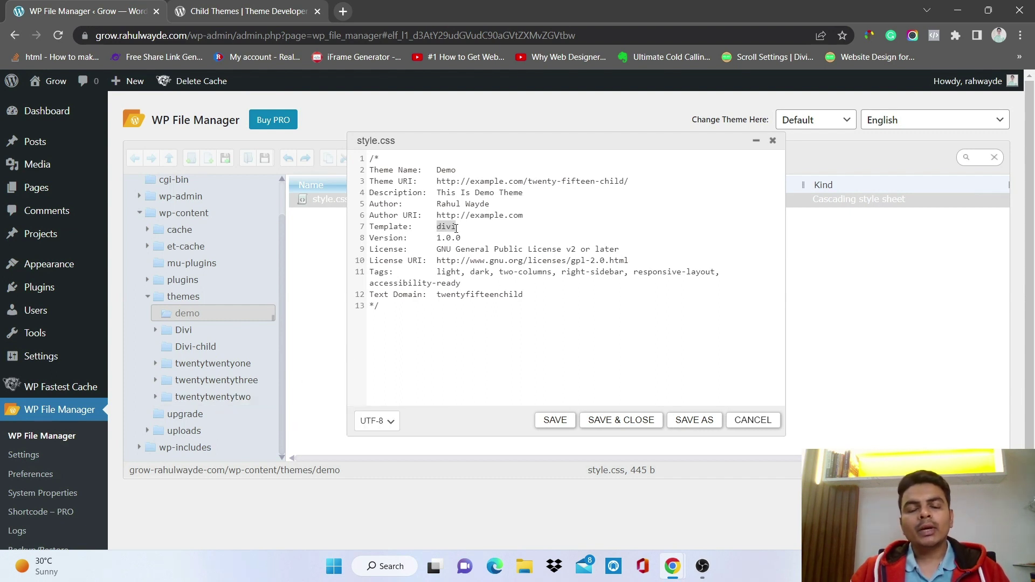
pyautogui.click(478, 229)
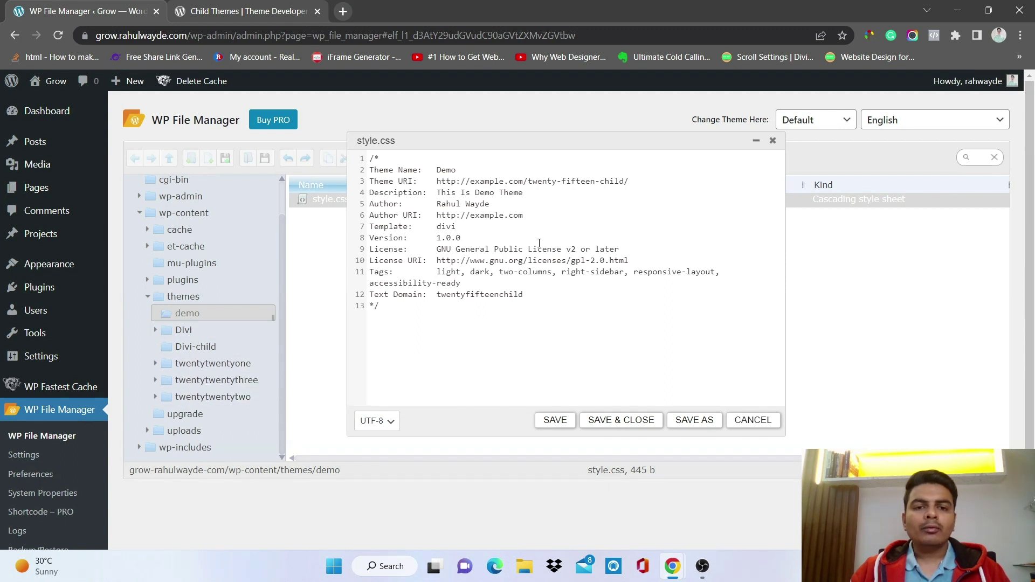
pyautogui.moveTo(457, 226); pyautogui.dragTo(441, 229)
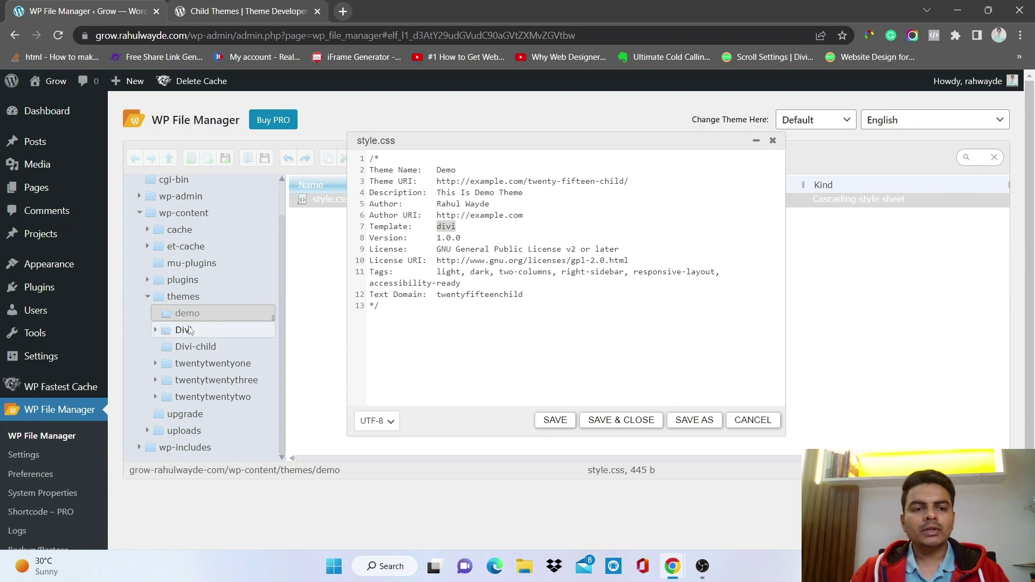
pyautogui.click(438, 250)
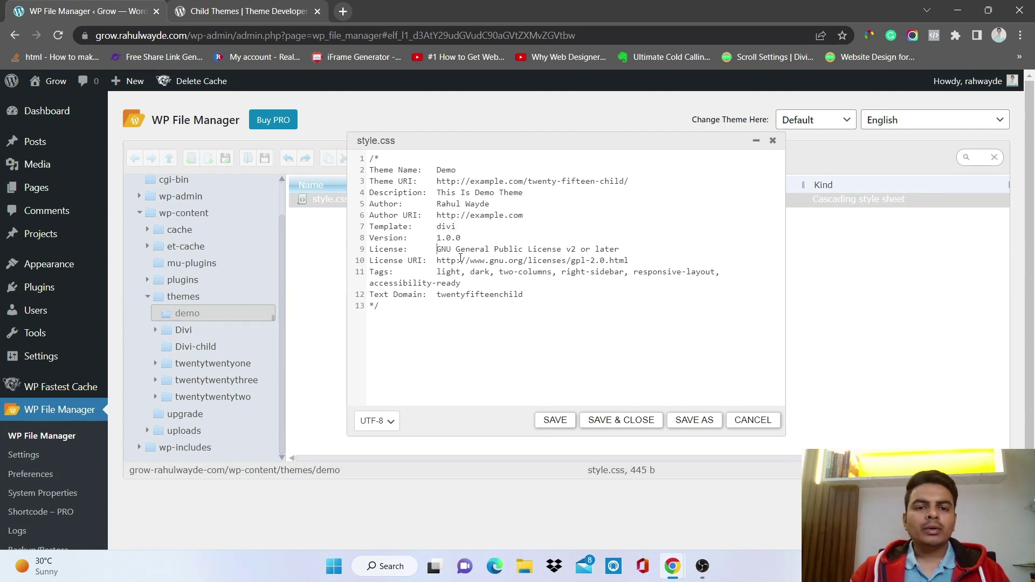
# Copy the Template value divi over the existing Text Domain value.
pyautogui.doubleClick(439, 227)
pyautogui.hotkey('ctrl', 'c')
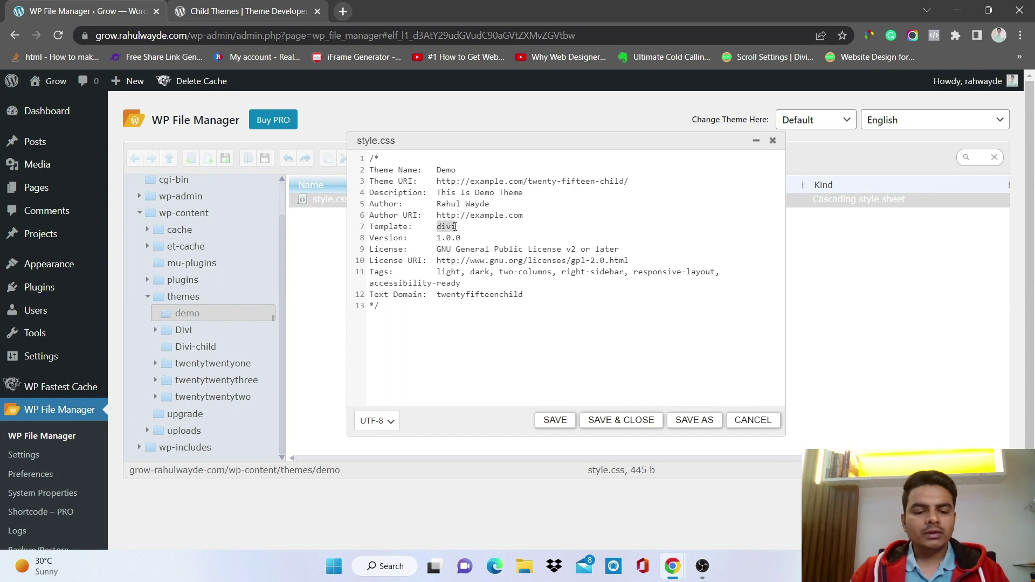
pyautogui.moveTo(438, 294)
pyautogui.mouseDown()
pyautogui.moveTo(523, 292)
pyautogui.moveTo(440, 299)
pyautogui.mouseUp()
pyautogui.hotkey('ctrl', 'v')
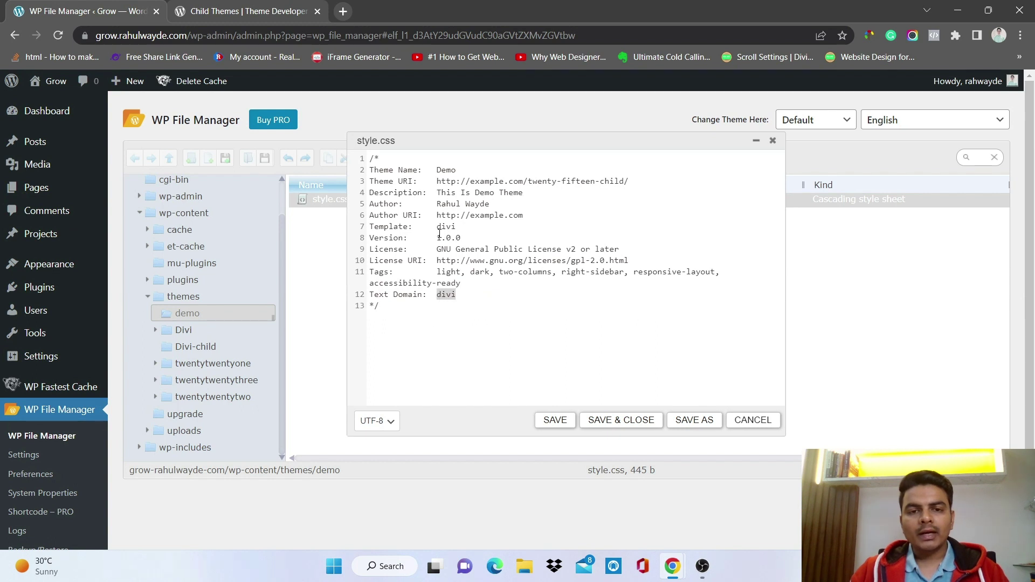
# Save the edited style.css and close the code editor.
pyautogui.moveTo(436, 227); pyautogui.dragTo(457, 228)
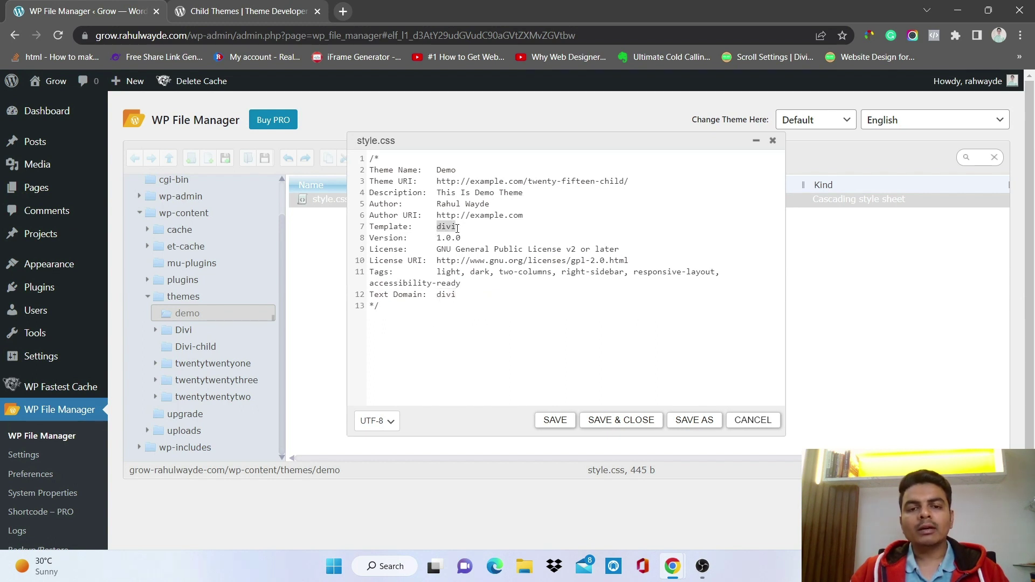
pyautogui.click(457, 228)
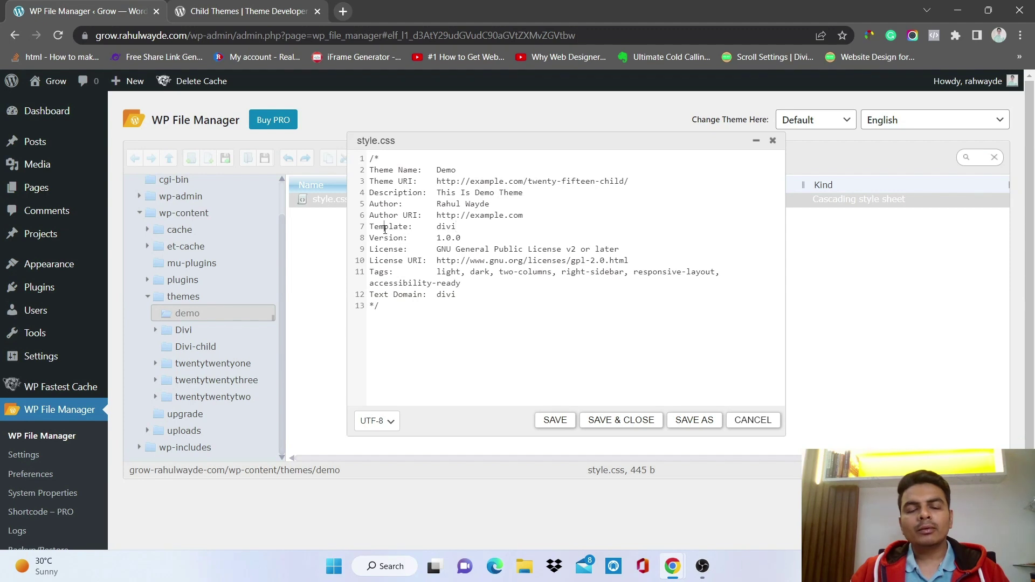
pyautogui.moveTo(473, 230); pyautogui.dragTo(442, 228)
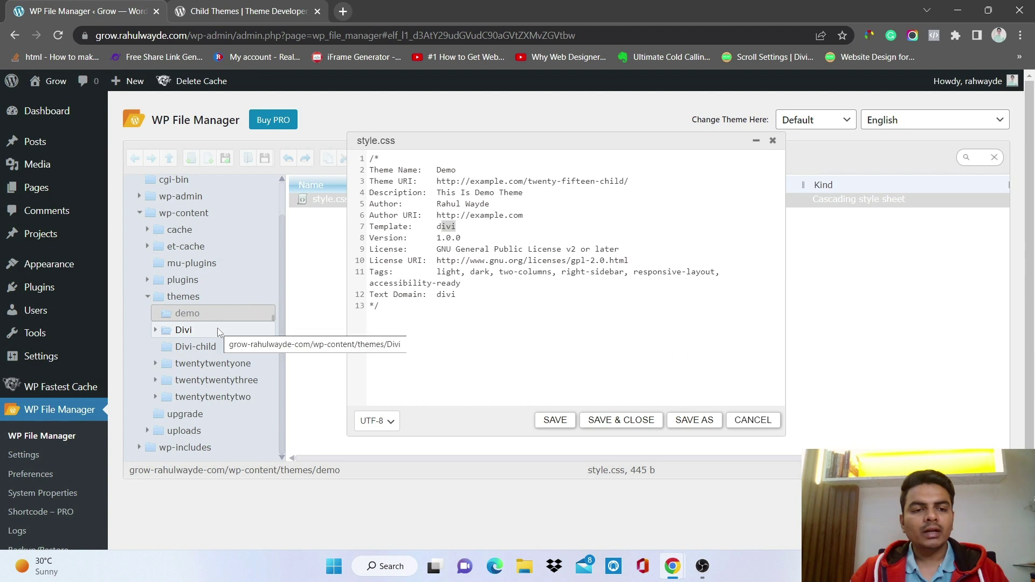
pyautogui.click(622, 422)
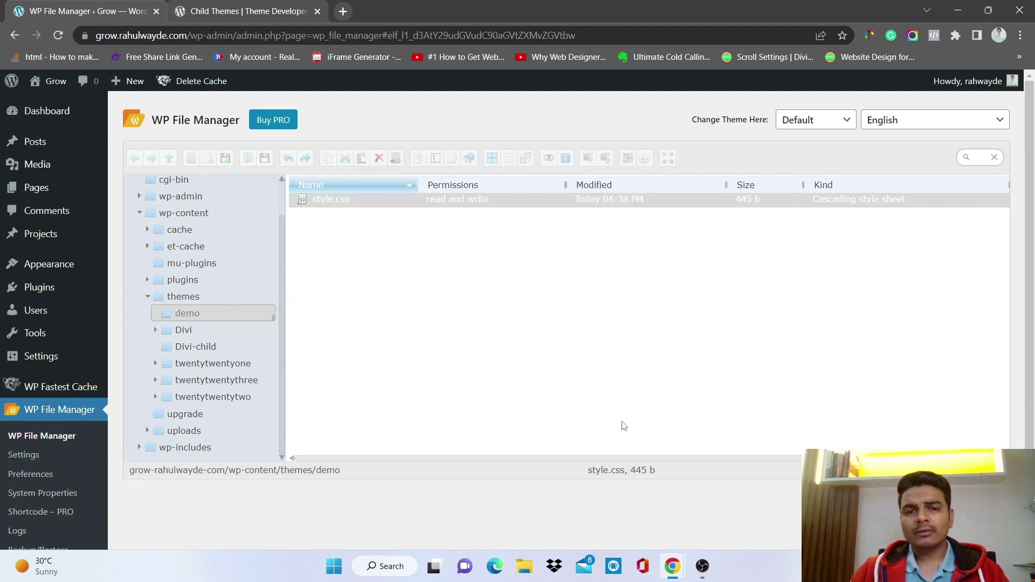
pyautogui.click(460, 325)
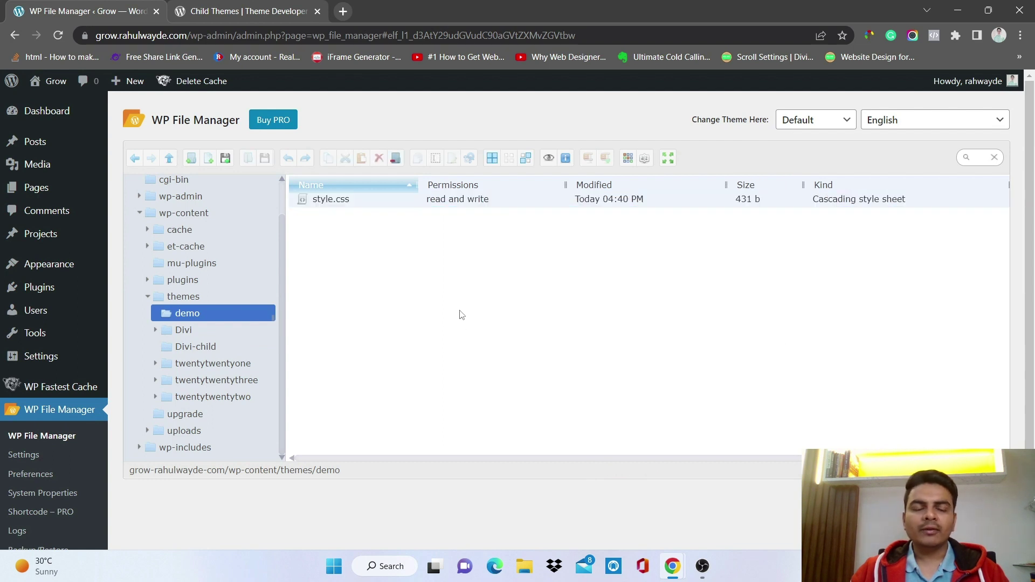
# Open the WordPress Themes page in a new browser tab and switch to it.
pyautogui.moveTo(60, 275)
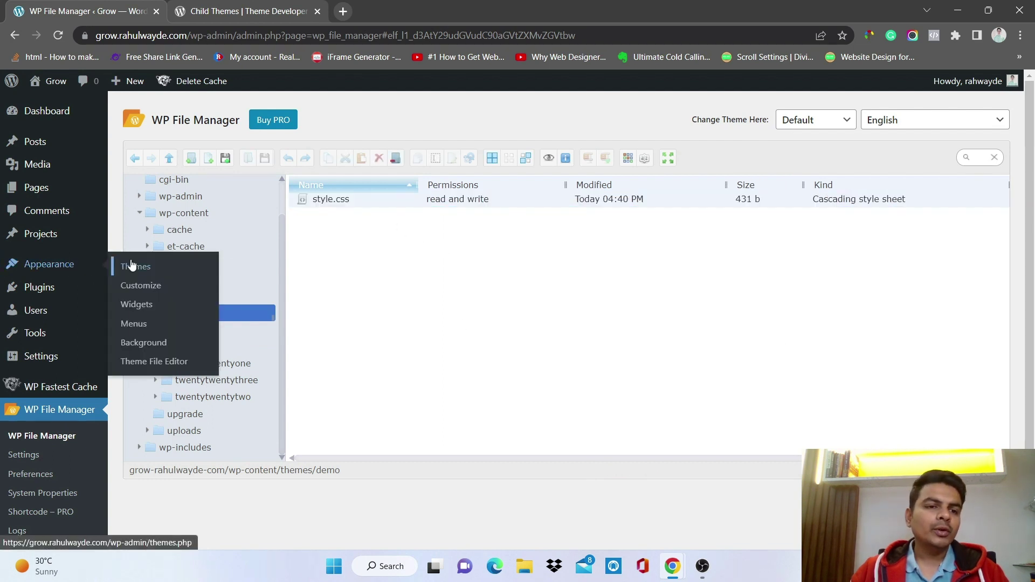
pyautogui.rightClick(131, 265)
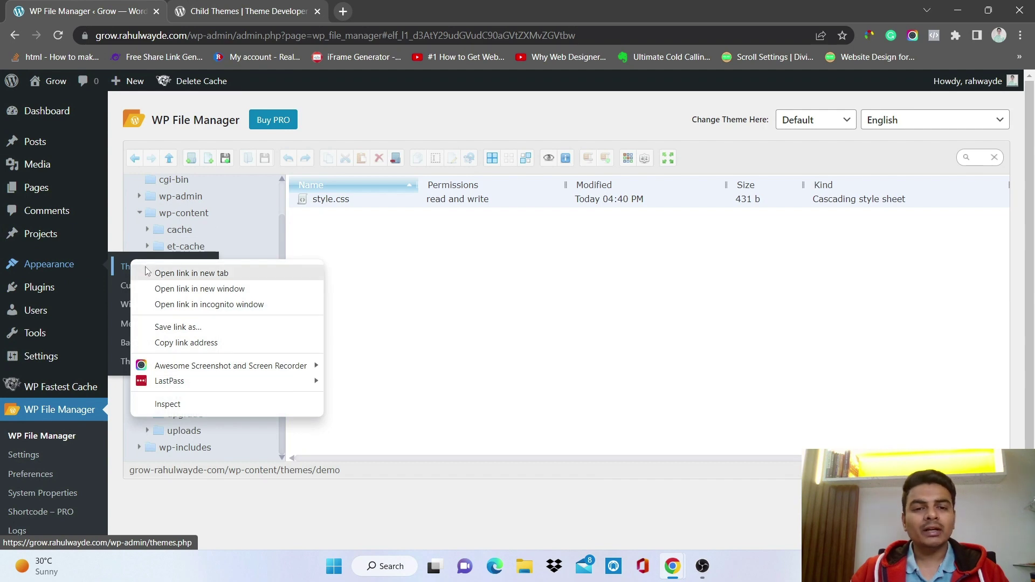
pyautogui.click(148, 273)
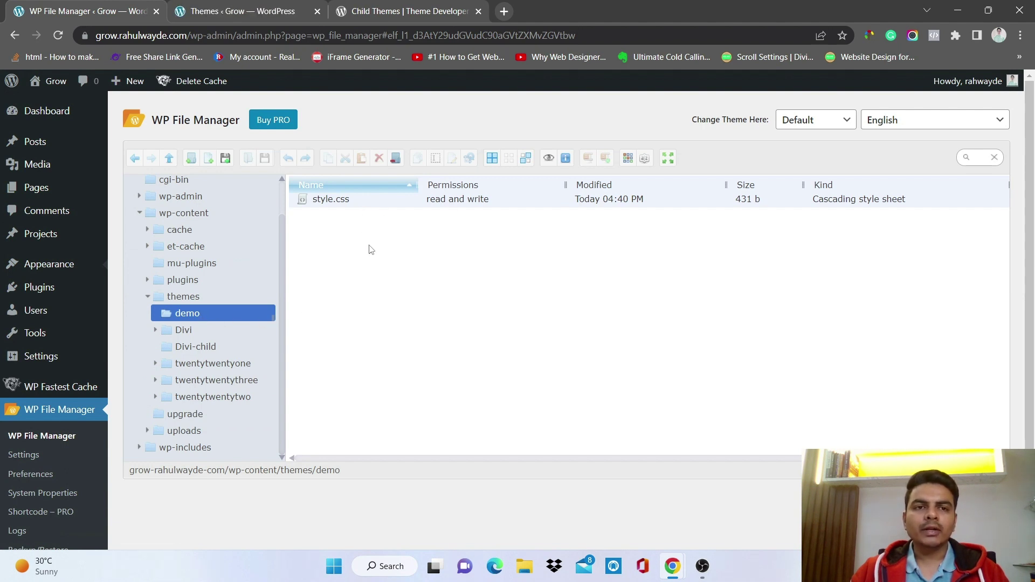
pyautogui.click(248, 6)
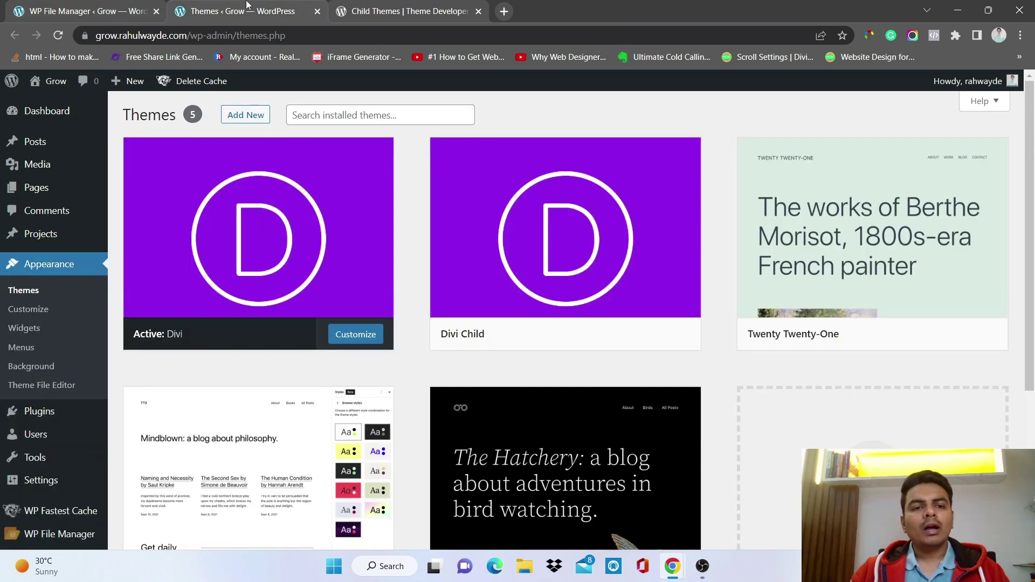
# Check the Demo theme's status description at the end of the Themes page, and return to the WP File Manager tab.
pyautogui.scroll(-4, 180, 373)
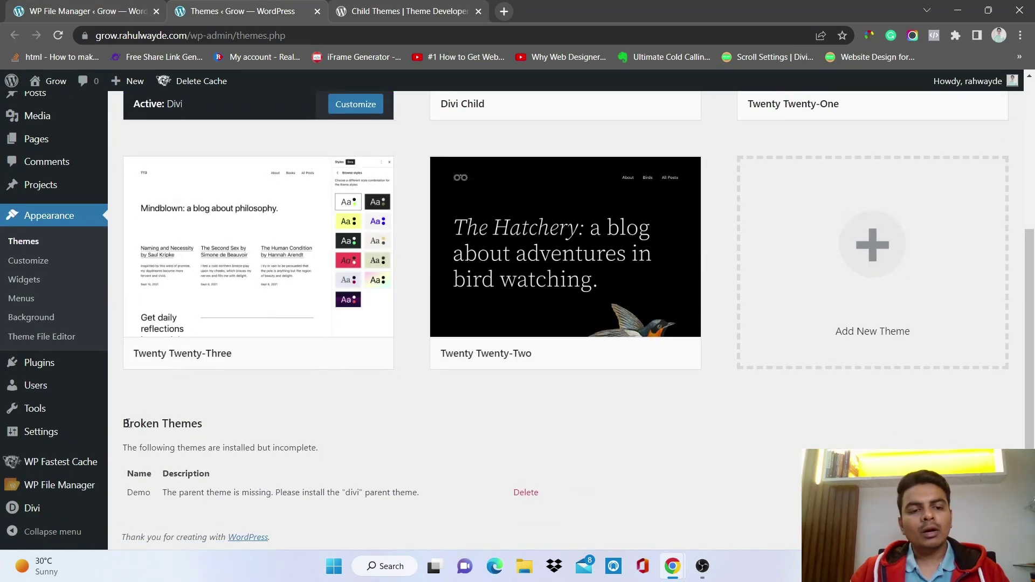
pyautogui.moveTo(124, 424); pyautogui.dragTo(204, 425)
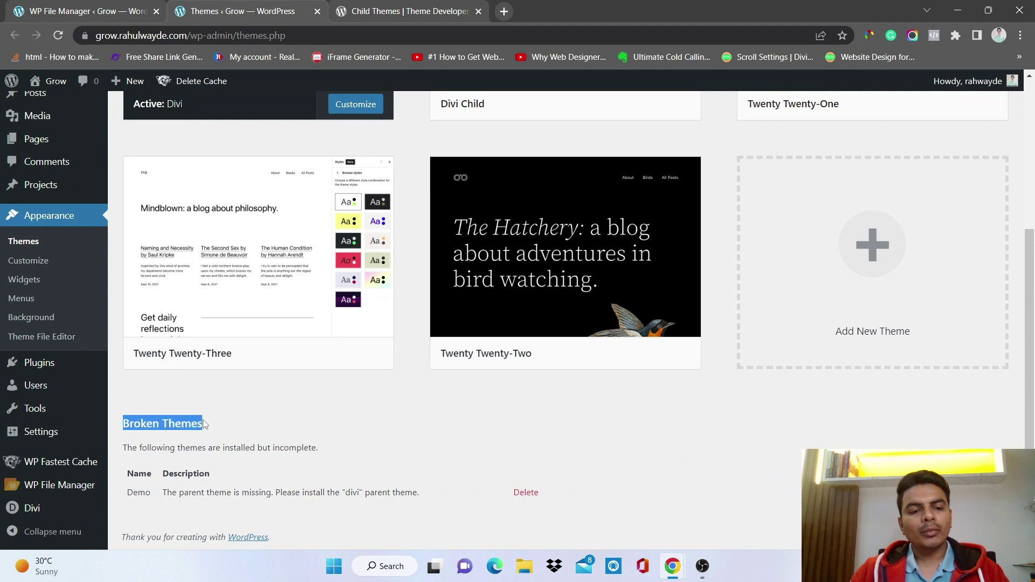
pyautogui.moveTo(127, 492); pyautogui.dragTo(416, 495)
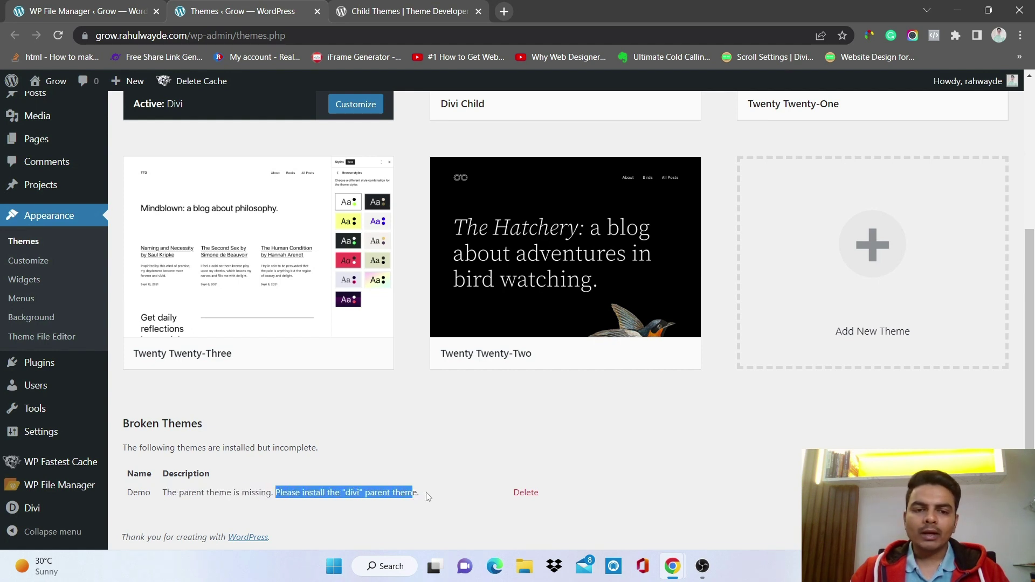
pyautogui.click(303, 496)
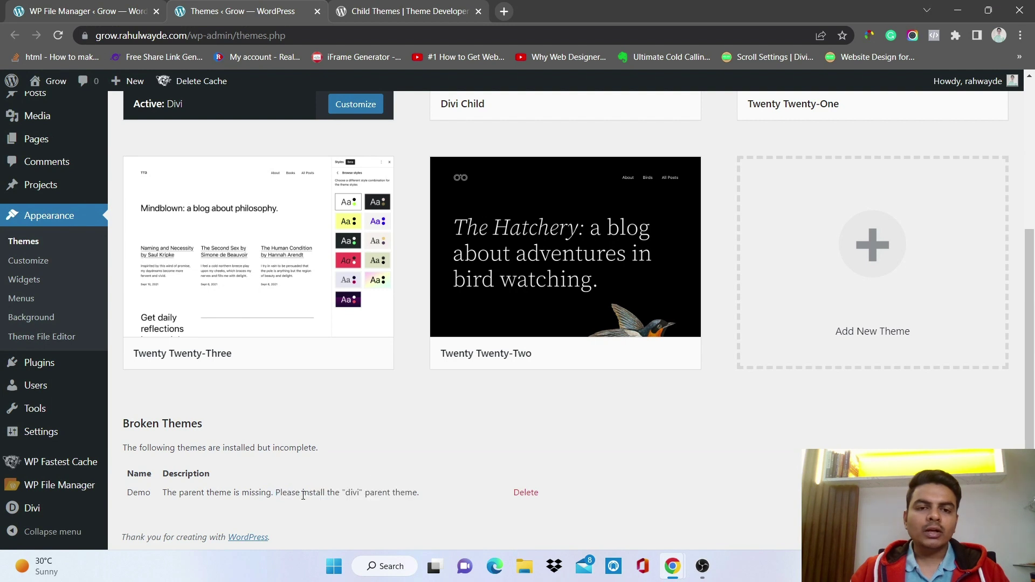
pyautogui.scroll(4, 303, 495)
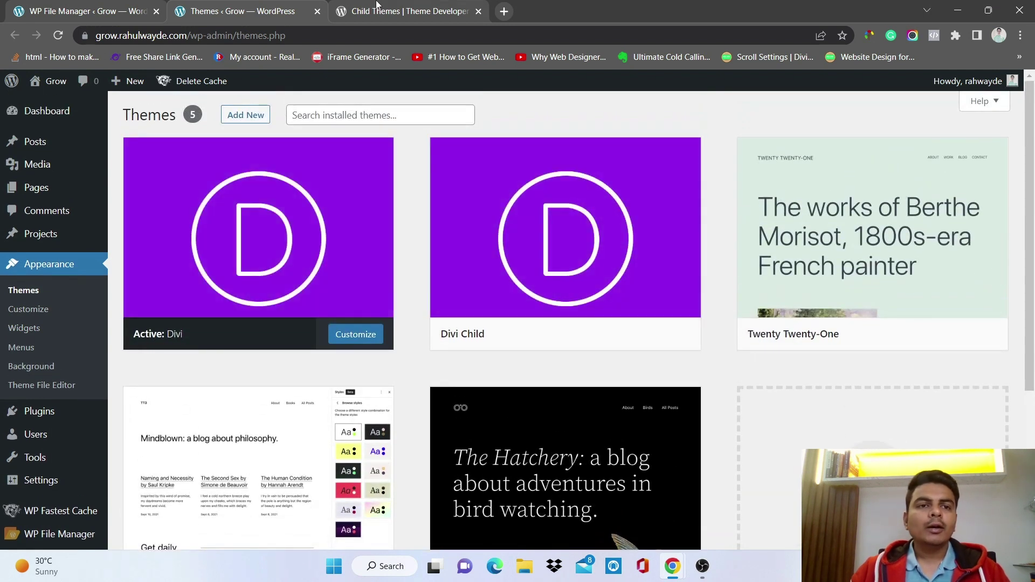
pyautogui.click(84, 8)
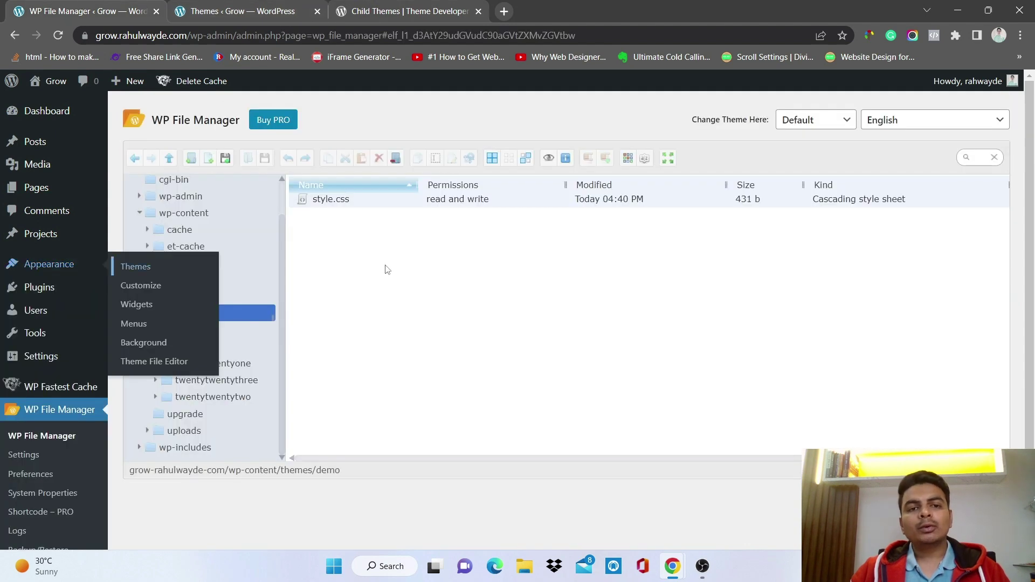
# Add a new plain-text file to the demo theme folder.
pyautogui.rightClick(389, 281)
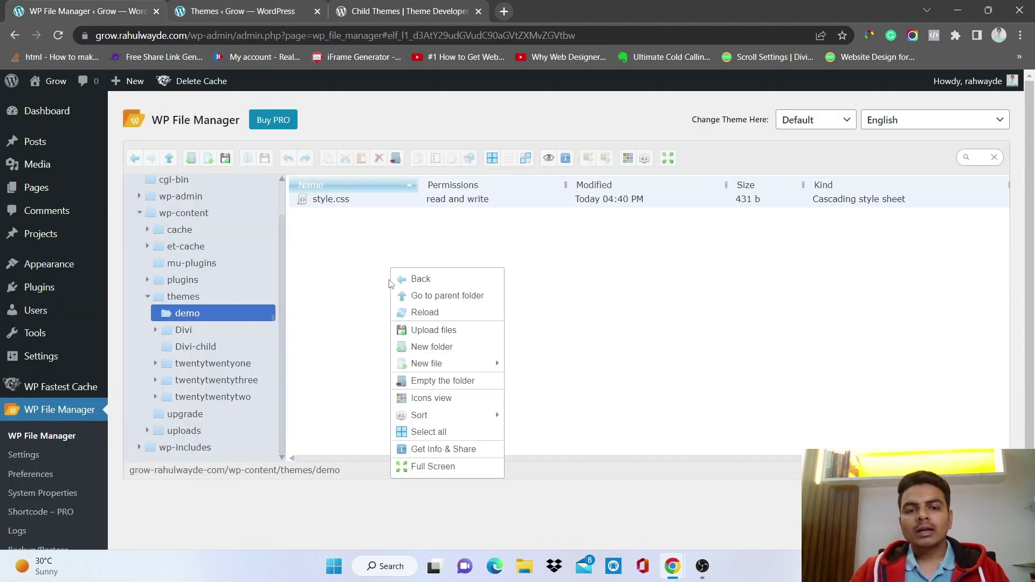
pyautogui.click(334, 257)
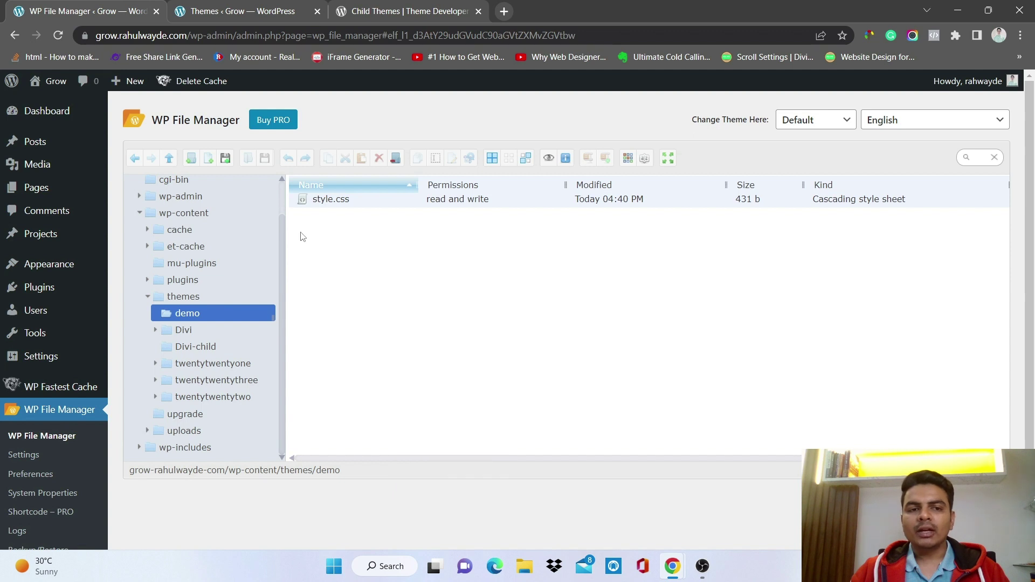
pyautogui.click(208, 164)
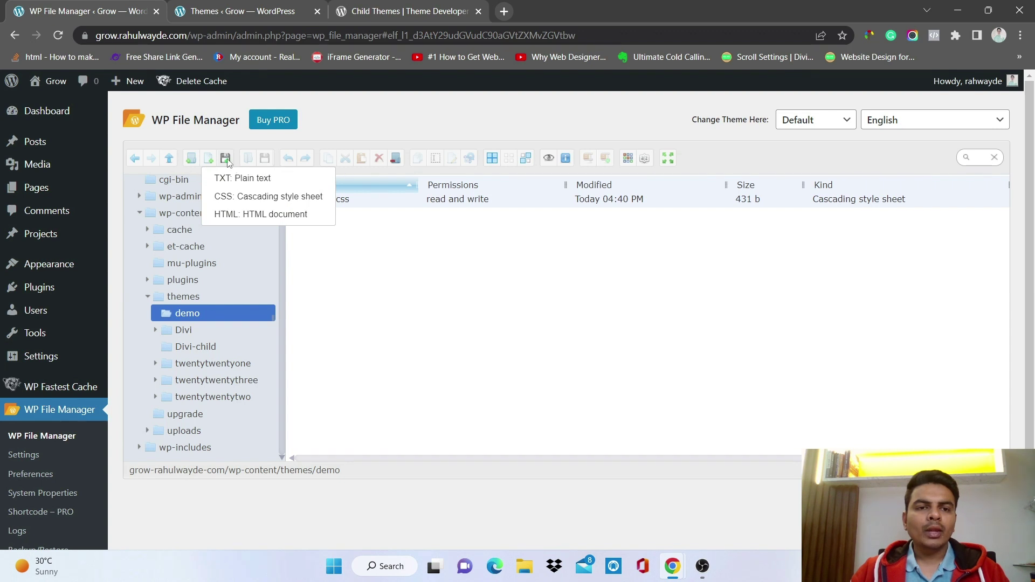
pyautogui.click(240, 184)
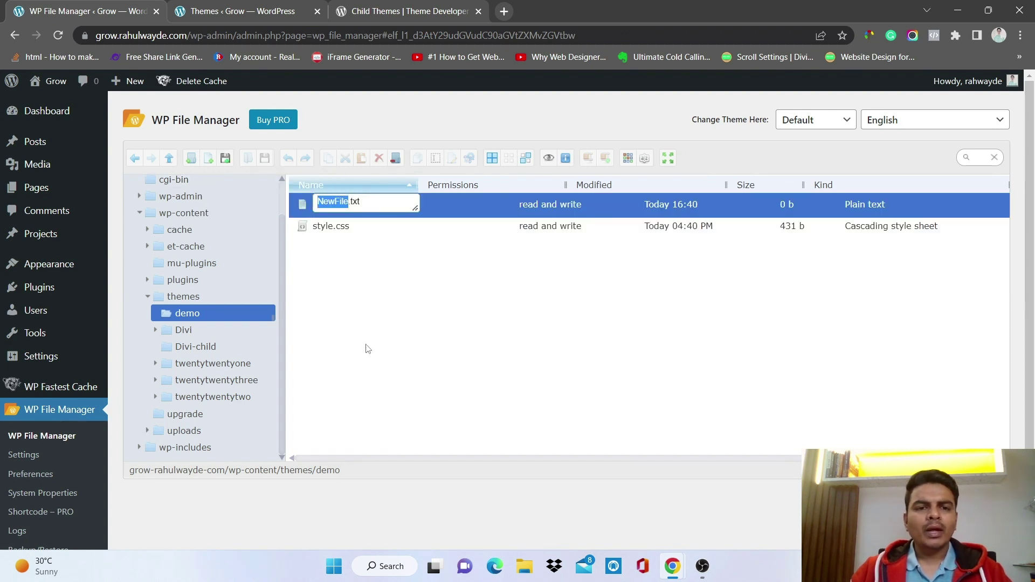
# Name the new file functions.php, replacing the txt extension with php.
pyautogui.write('fun')
pyautogui.write('ction')
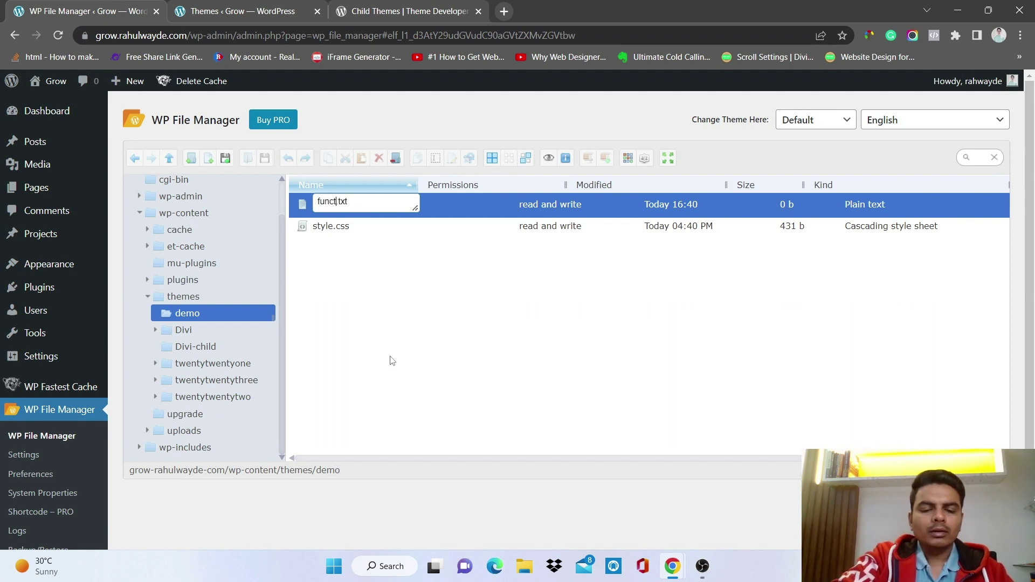
pyautogui.write('s')
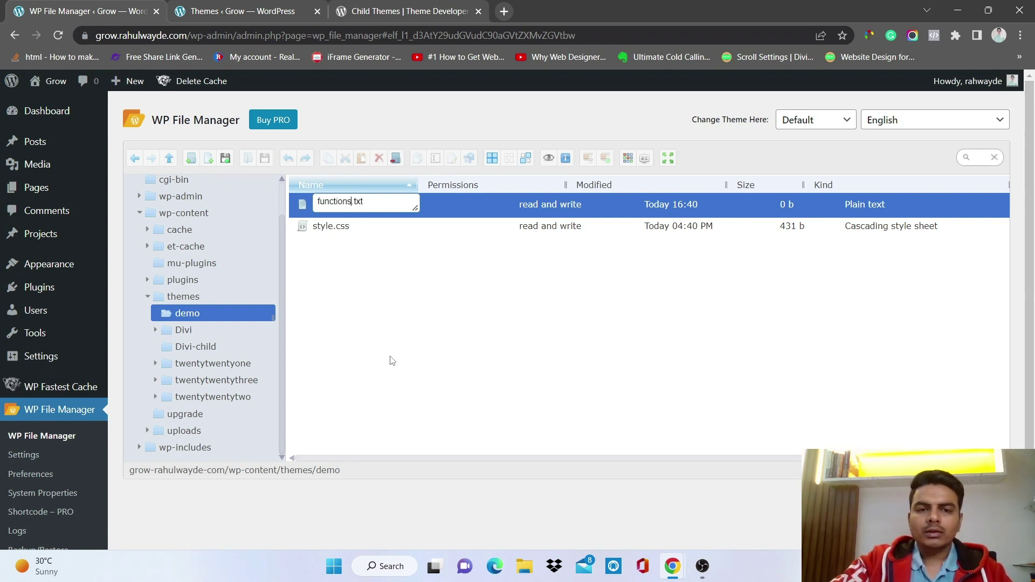
pyautogui.hotkey('shift', 'Right')
pyautogui.hotkey('shift', 'Right')
pyautogui.hotkey('shift', 'Right')
pyautogui.write('p')
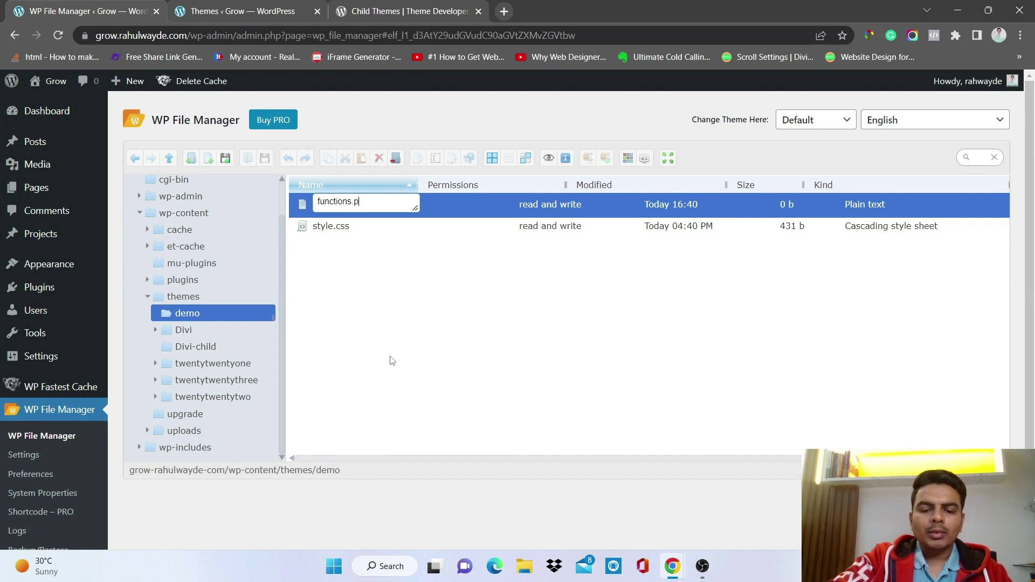
pyautogui.write('hp')
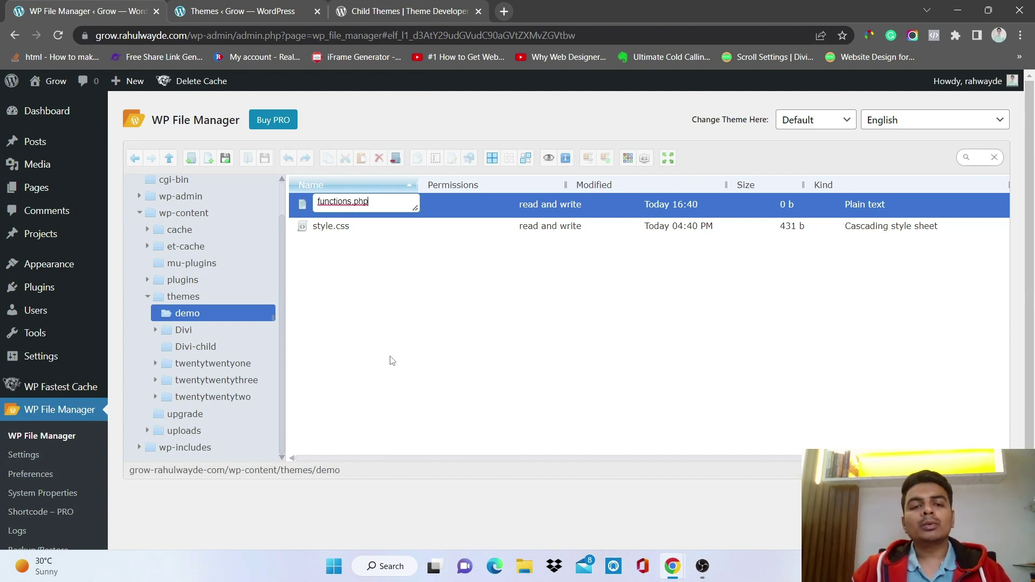
pyautogui.moveTo(369, 202); pyautogui.dragTo(353, 201)
pyautogui.click(381, 204)
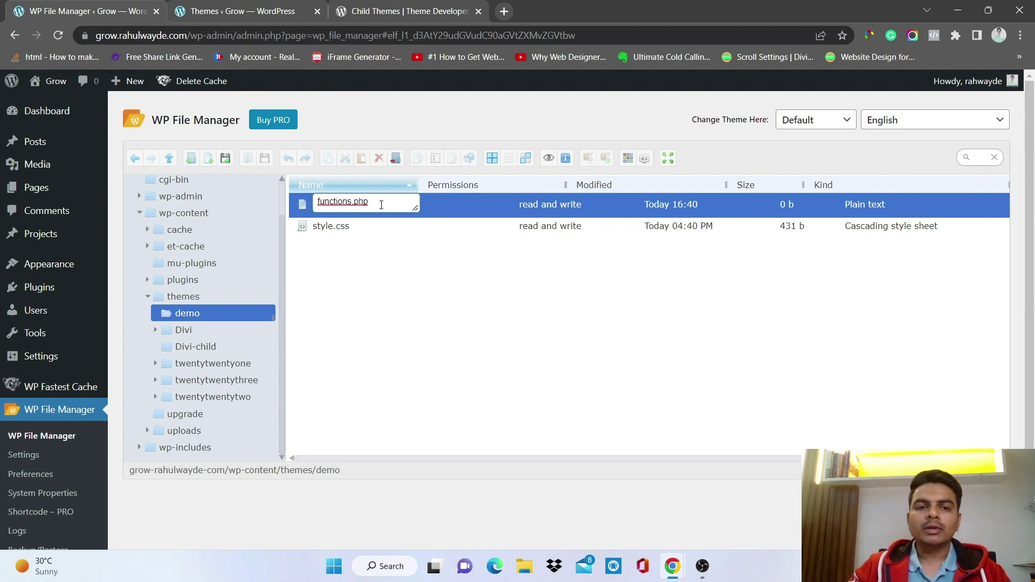
pyautogui.press('Return')
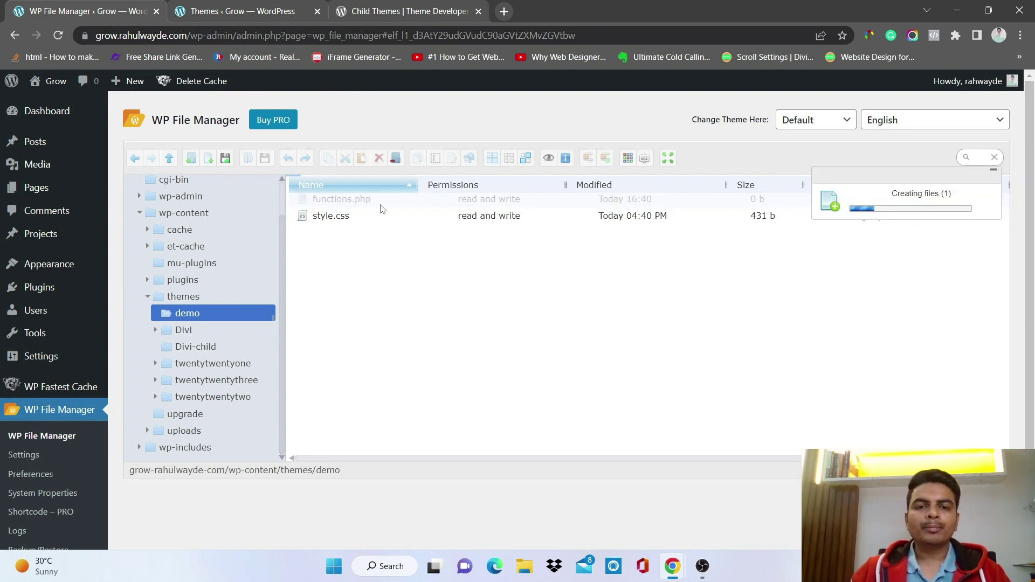
pyautogui.click(430, 300)
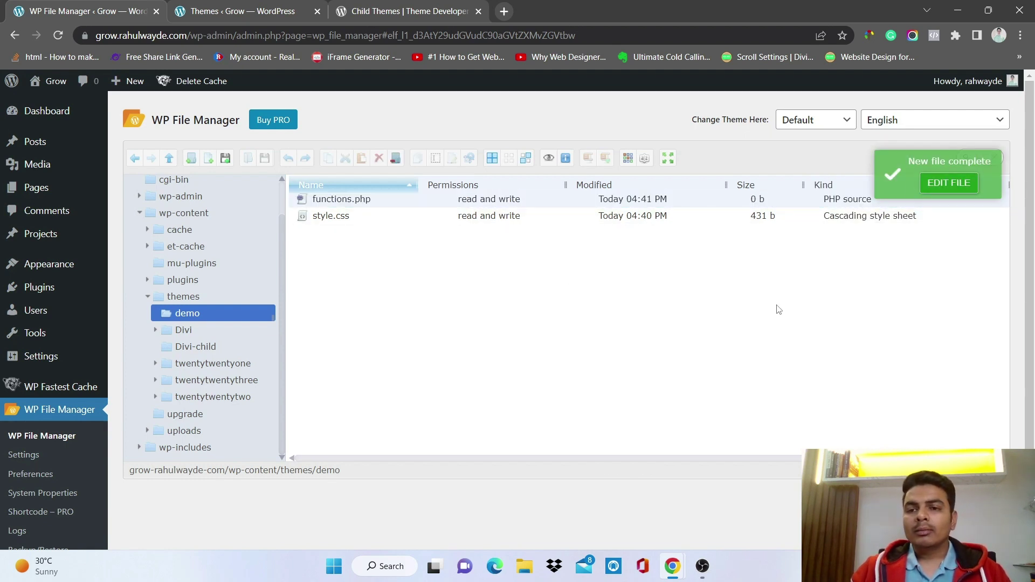
# Open functions.php from the demo folder in the code editor.
pyautogui.click(359, 203)
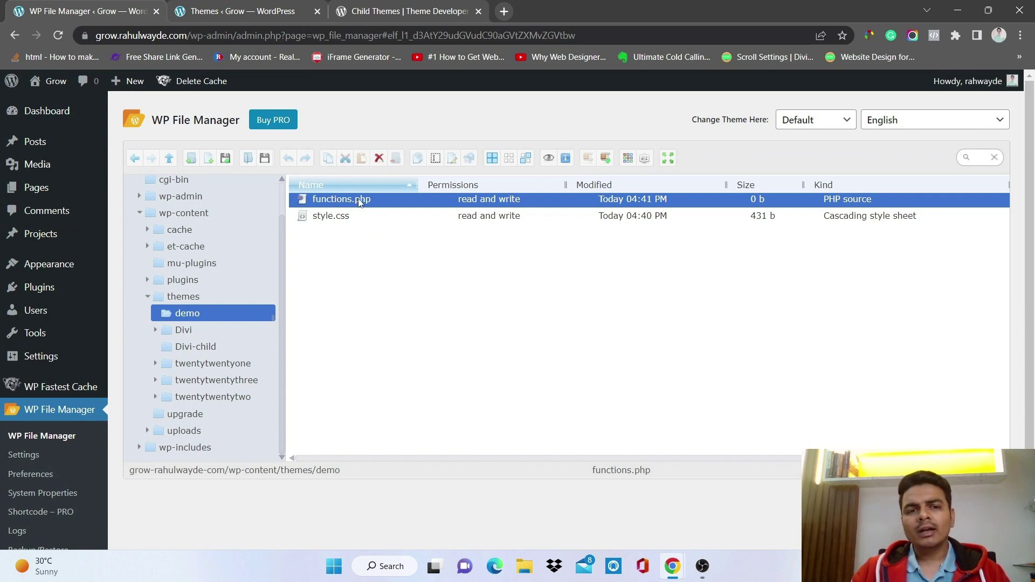
pyautogui.rightClick(359, 203)
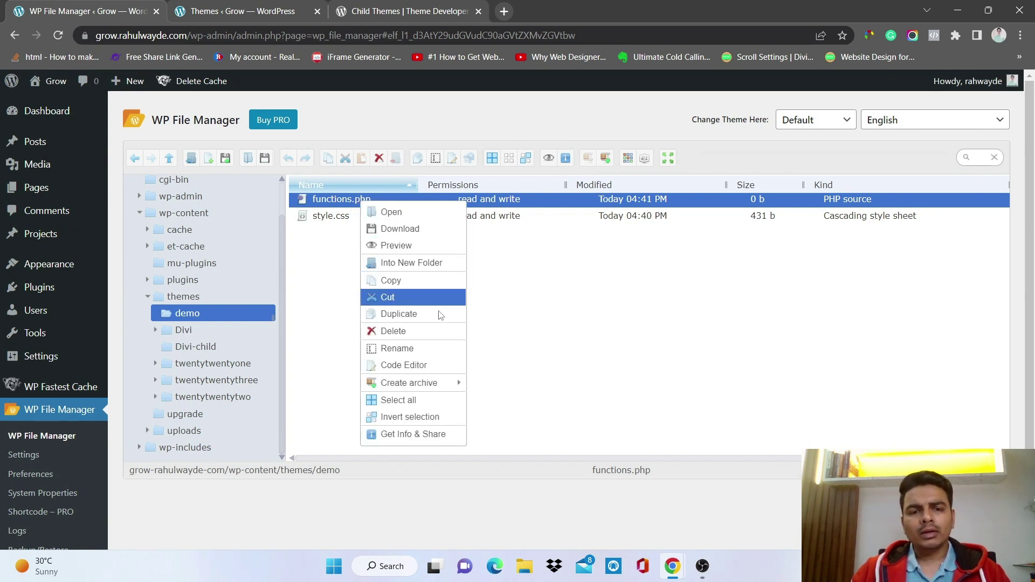
pyautogui.click(446, 365)
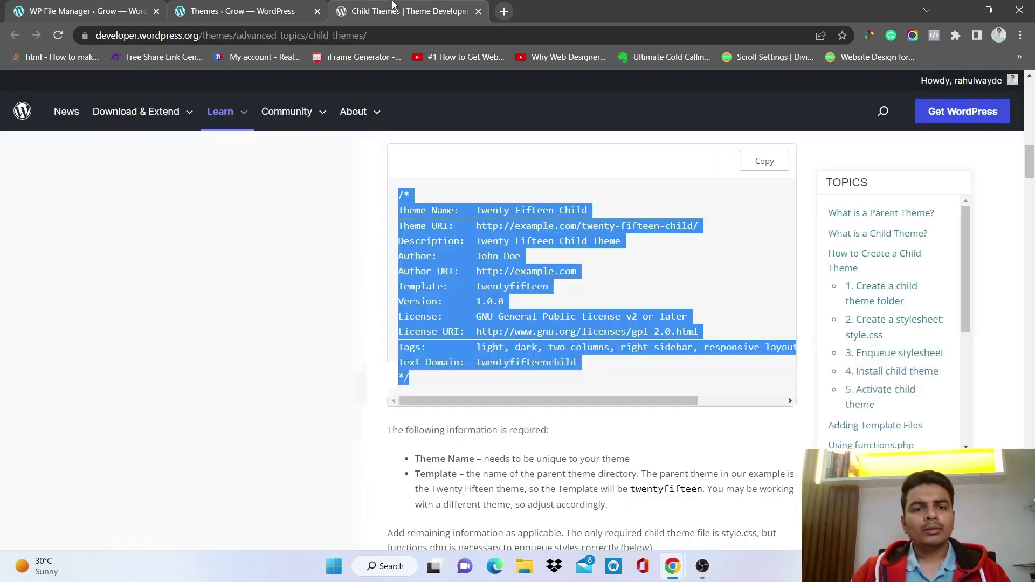
# Copy the PHP enqueue code for both parent and child stylesheets from the Child Themes documentation, just above the Install child theme section.
pyautogui.click(393, 7)
pyautogui.scroll(-15, 381, 423)
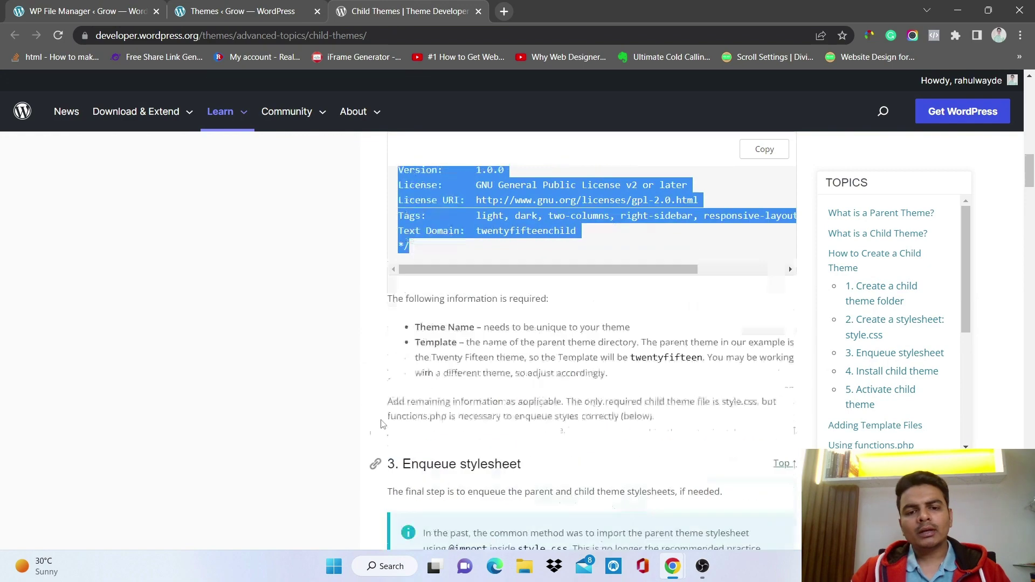
pyautogui.scroll(-7, 382, 423)
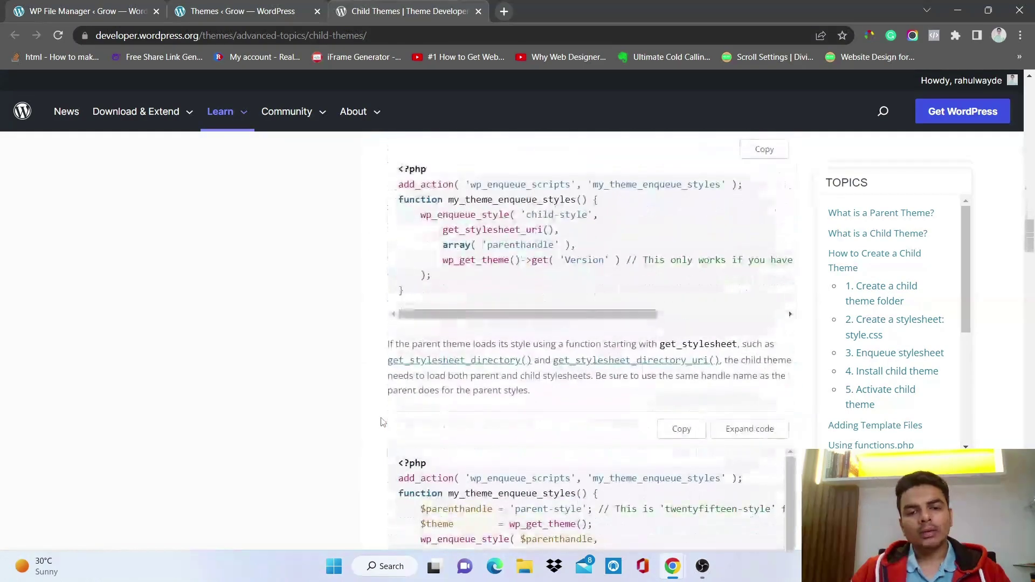
pyautogui.scroll(-1, 381, 419)
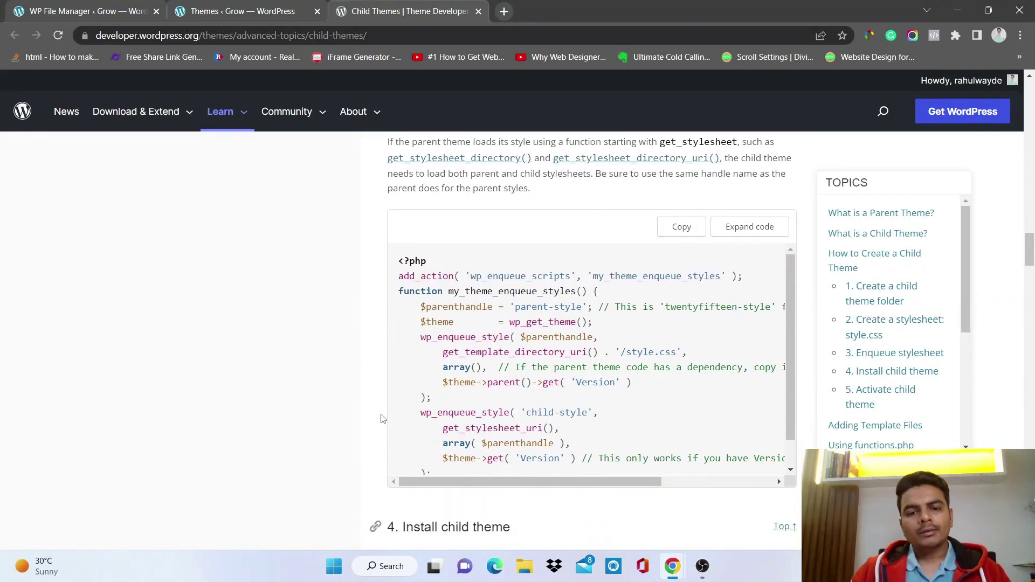
pyautogui.scroll(-1, 445, 441)
pyautogui.scroll(-3, 445, 441)
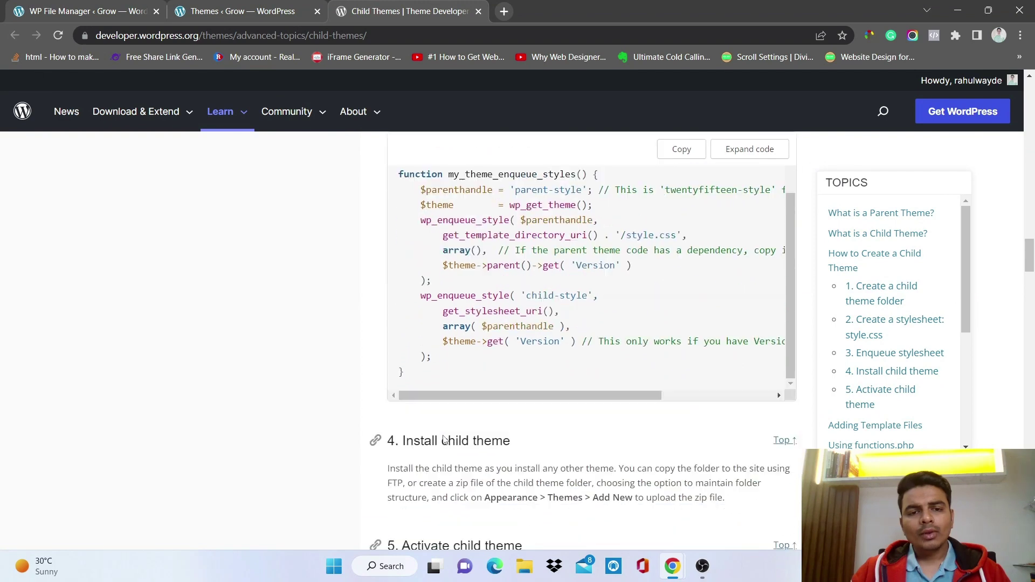
pyautogui.scroll(1, 446, 380)
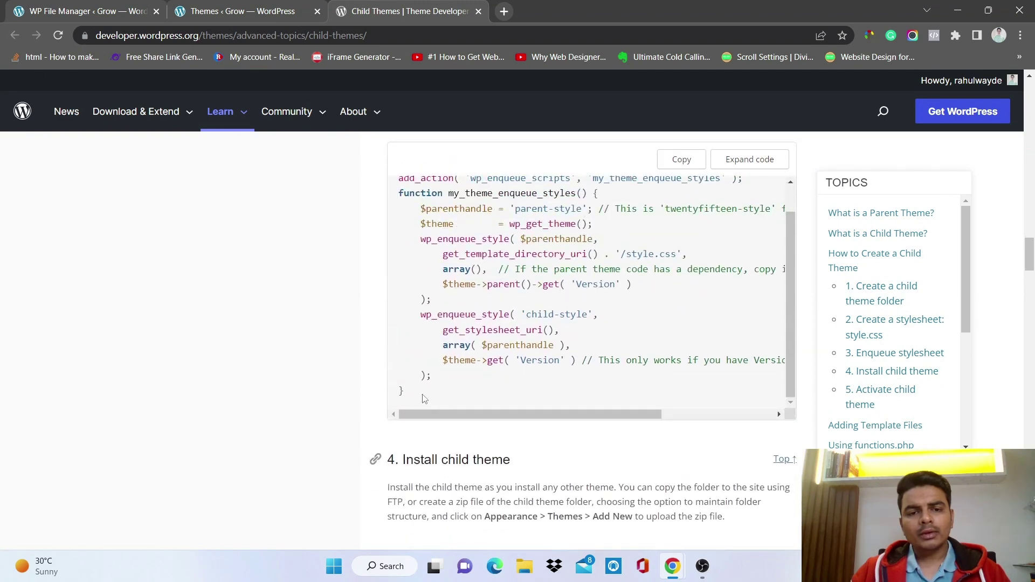
pyautogui.moveTo(423, 397); pyautogui.dragTo(402, 194)
pyautogui.hotkey('ctrl', 'c')
pyautogui.scroll(2, 277, 374)
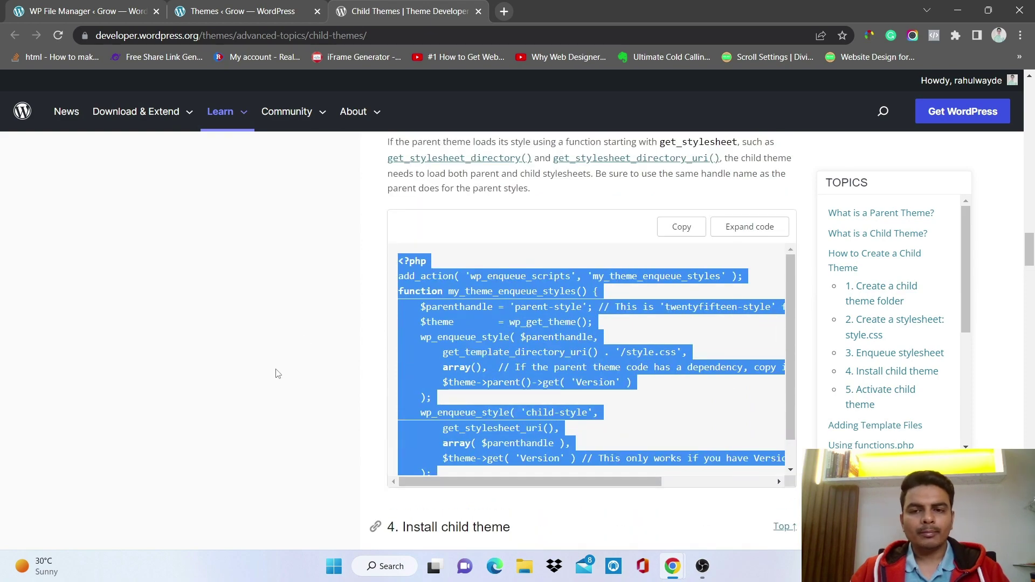
pyautogui.scroll(6, 276, 374)
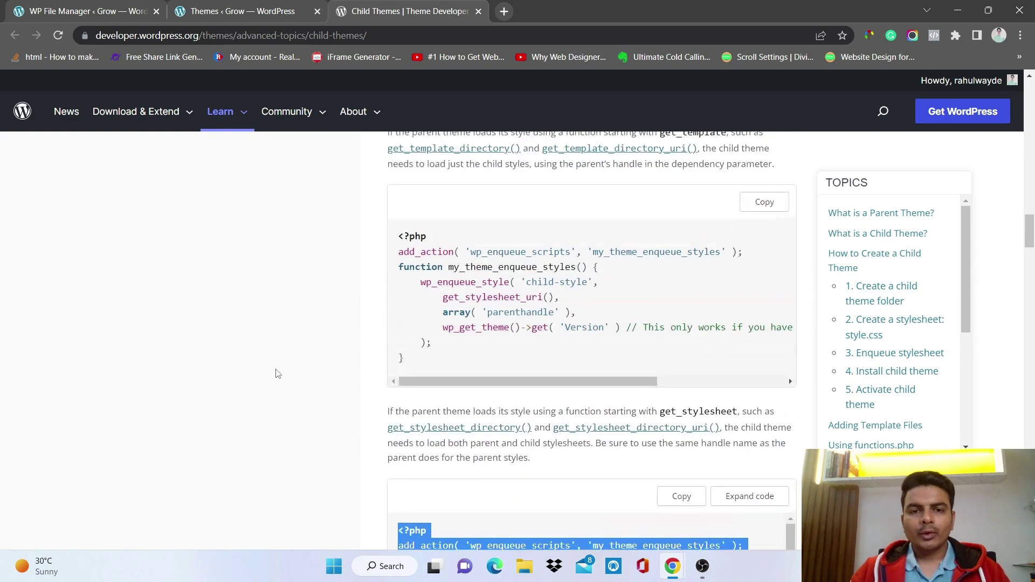
pyautogui.scroll(-6, 278, 371)
pyautogui.scroll(-1, 460, 367)
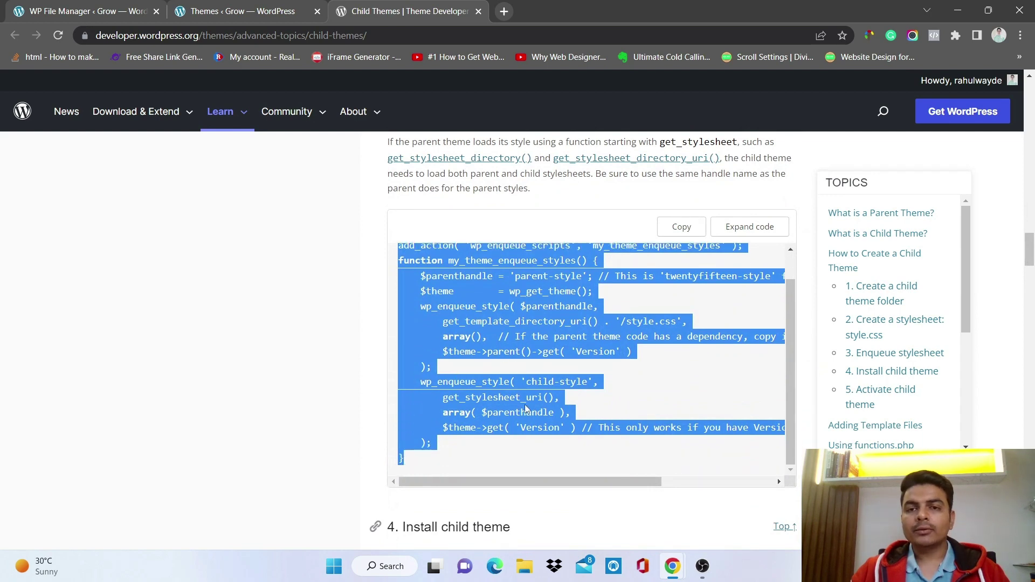
# Paste the copied enqueue code into functions.php, and save and close the file.
pyautogui.click(250, 6)
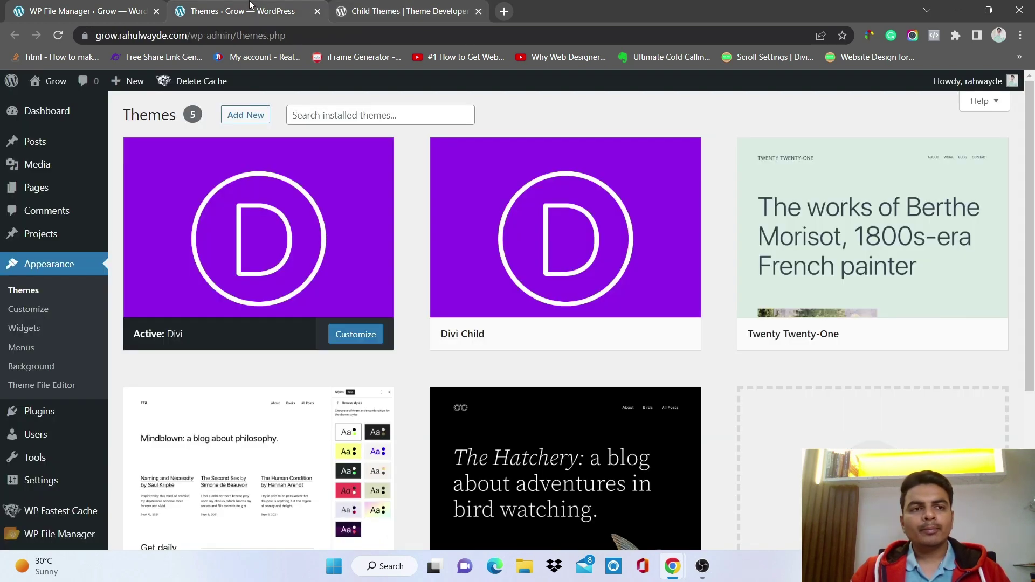
pyautogui.click(86, 10)
pyautogui.hotkey('ctrl', 'v')
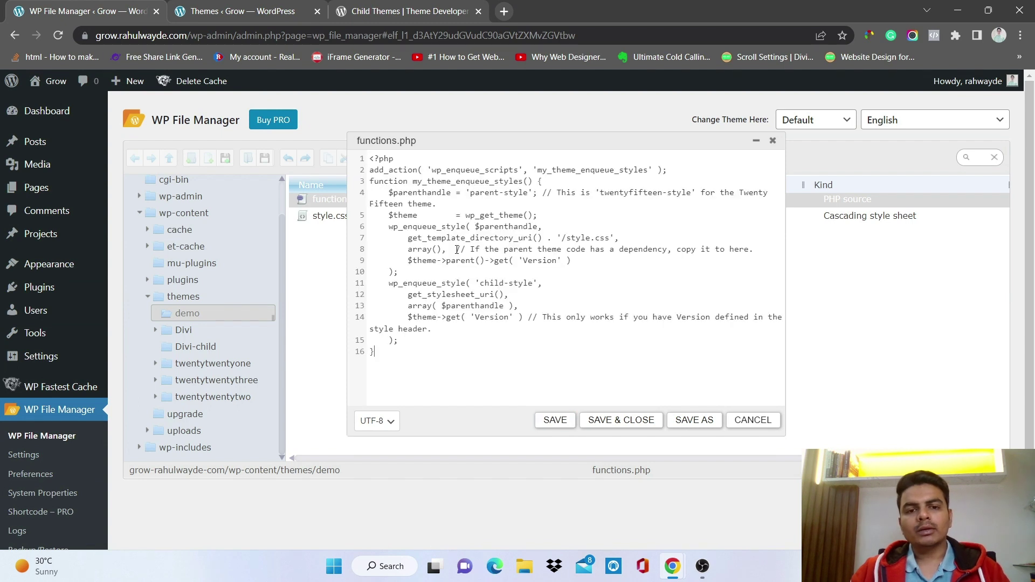
pyautogui.click(634, 423)
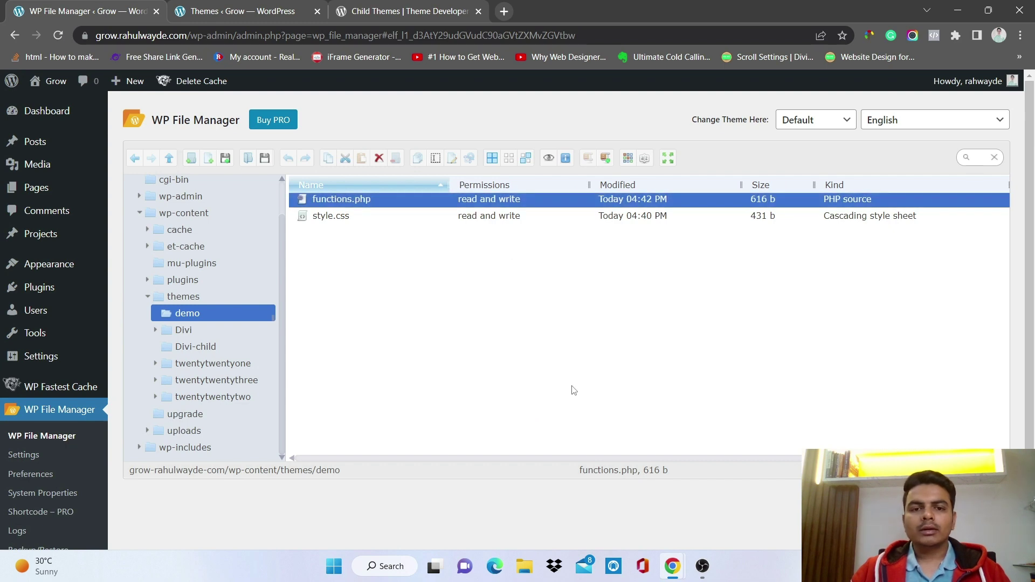
# Reload the WordPress Themes page and check which parent theme name the Demo theme's Broken Themes description mentions.
pyautogui.click(192, 5)
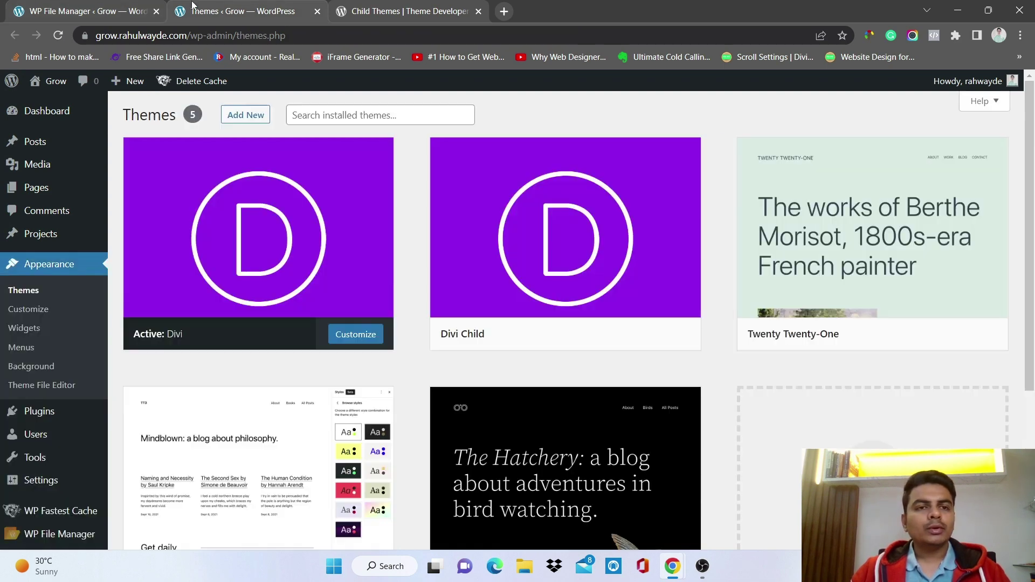
pyautogui.click(57, 36)
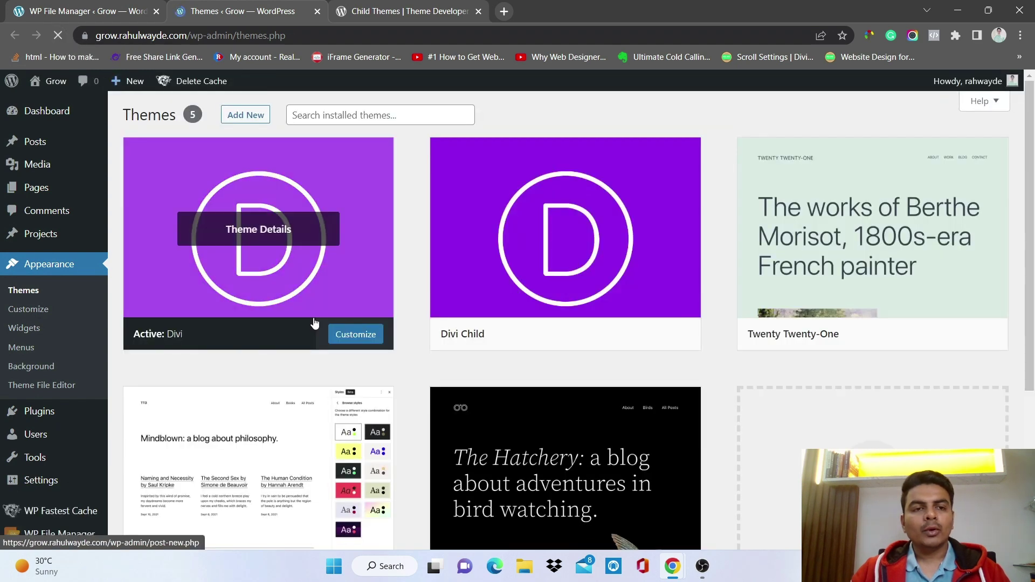
pyautogui.scroll(-4, 401, 326)
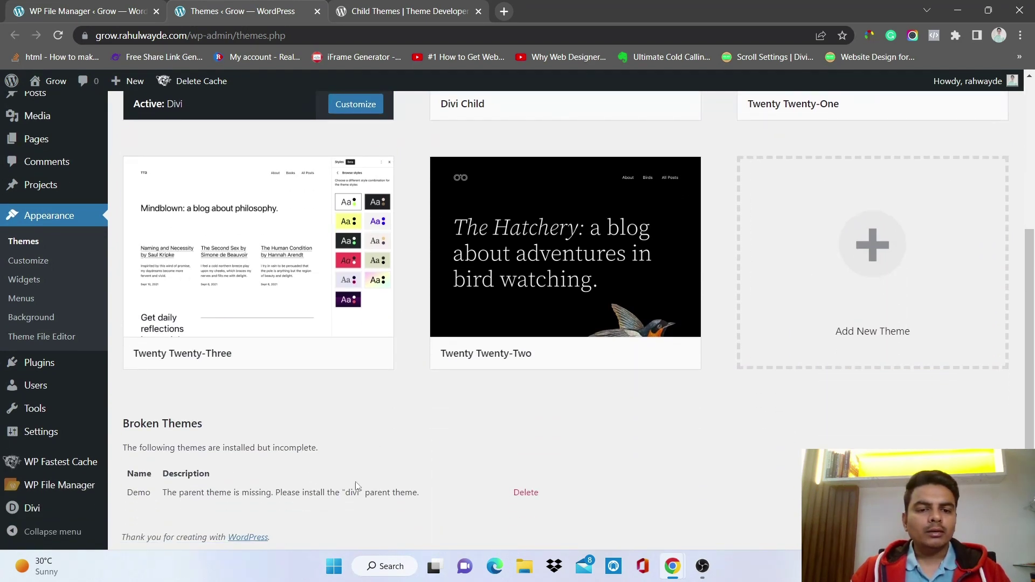
pyautogui.moveTo(346, 492); pyautogui.dragTo(360, 492)
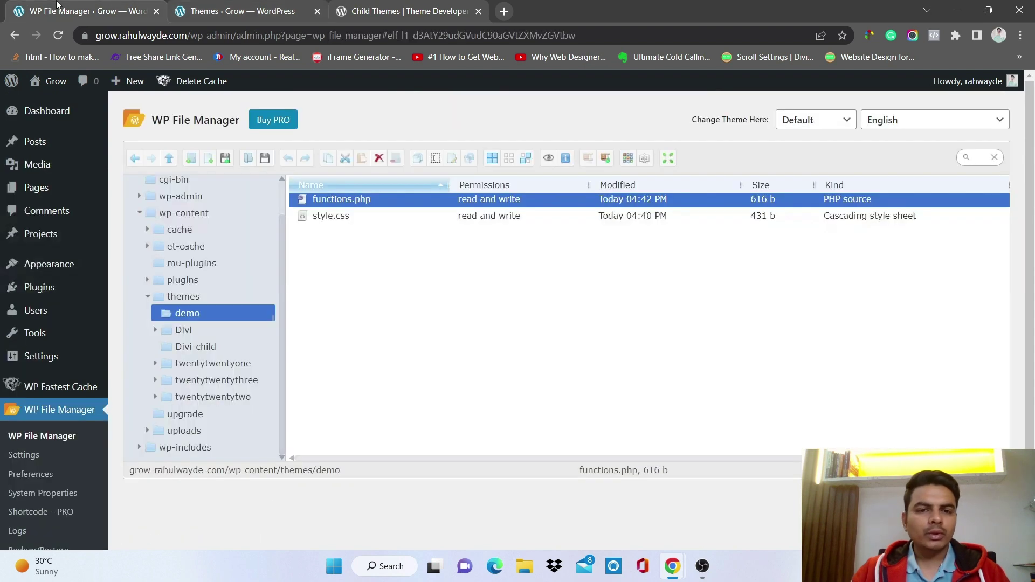
# Capitalise the Template and Text Domain values in the demo theme's style.css to Divi, and save and close the file.
pyautogui.click(59, 8)
pyautogui.rightClick(318, 218)
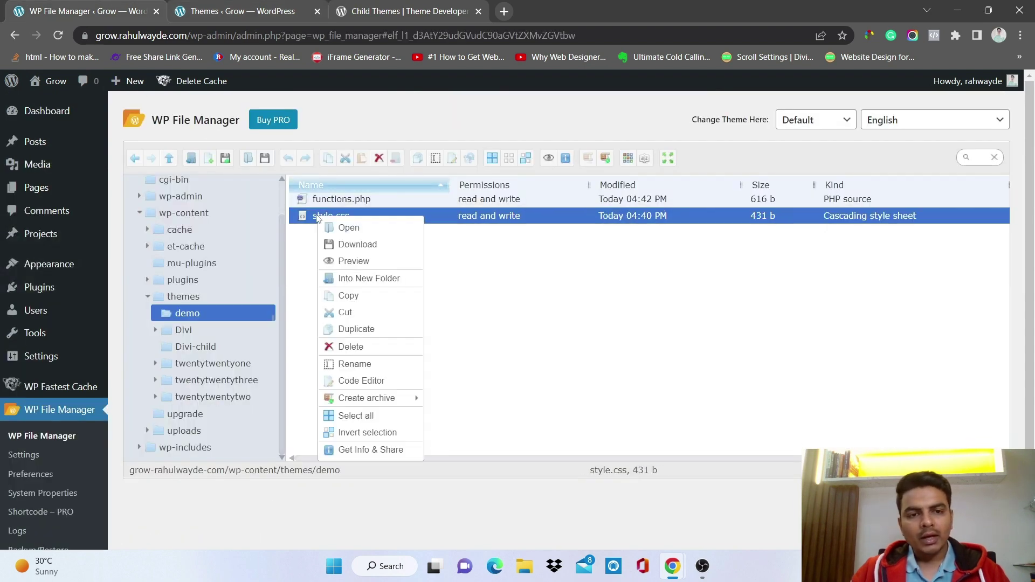
pyautogui.click(386, 378)
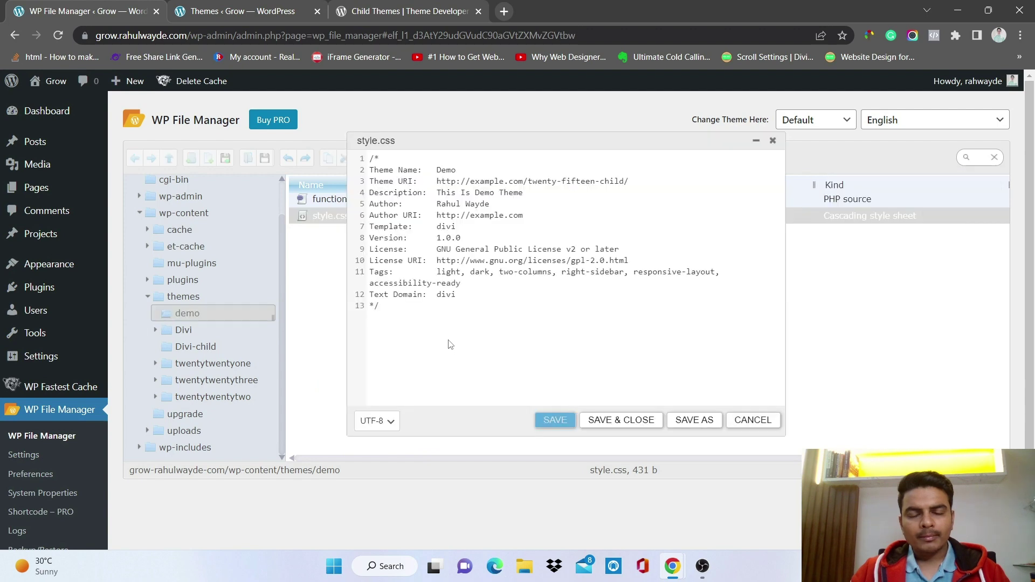
pyautogui.click(438, 227)
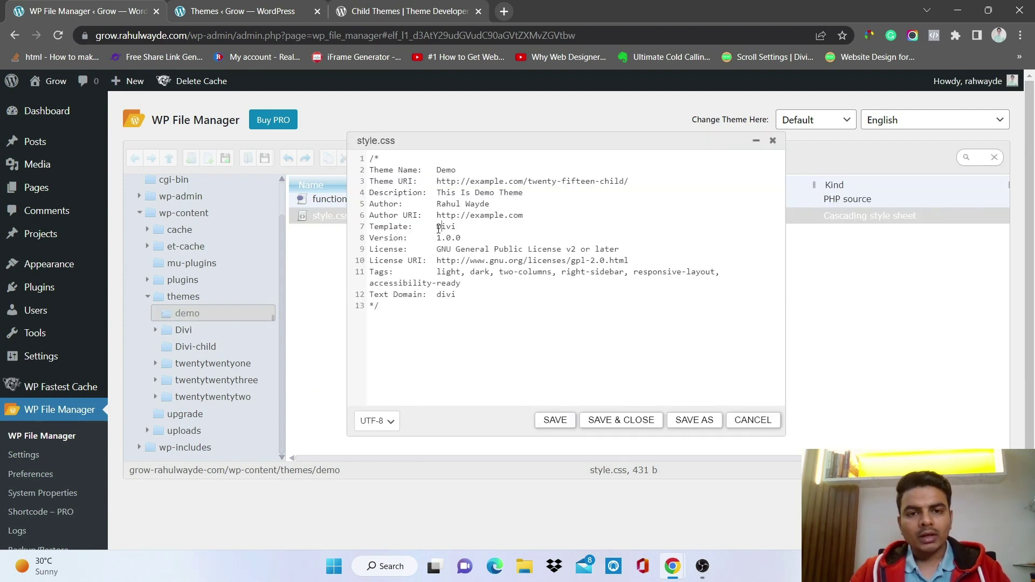
pyautogui.click(439, 294)
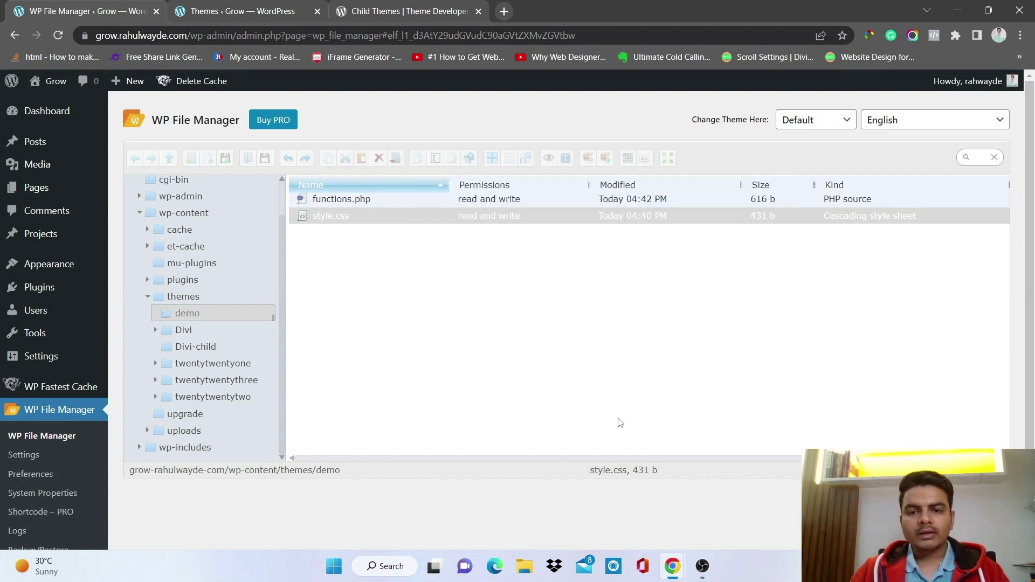
pyautogui.click(621, 416)
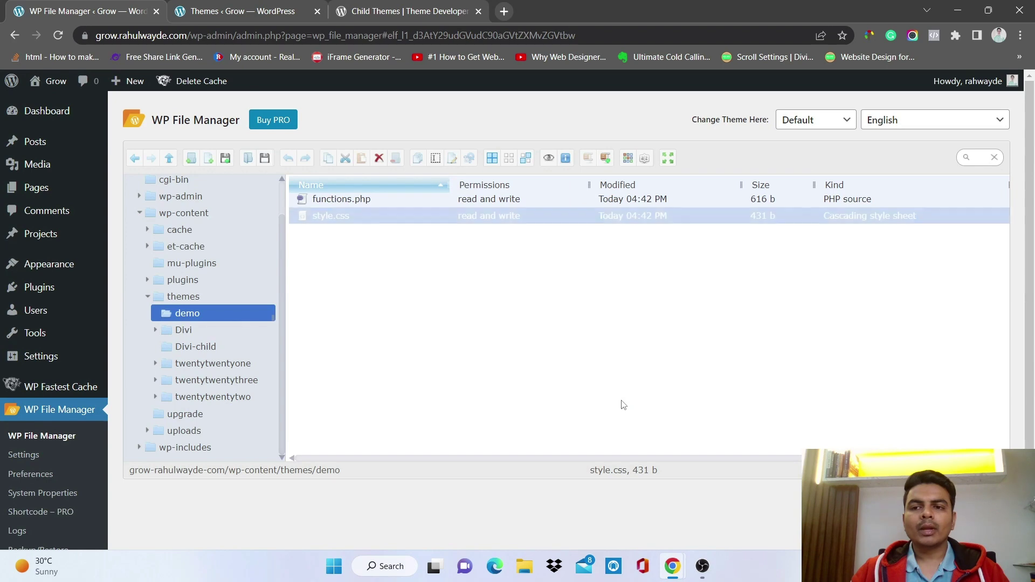
# Reload the WordPress Themes page and check the Demo theme's name and parent theme in its theme details.
pyautogui.click(231, 20)
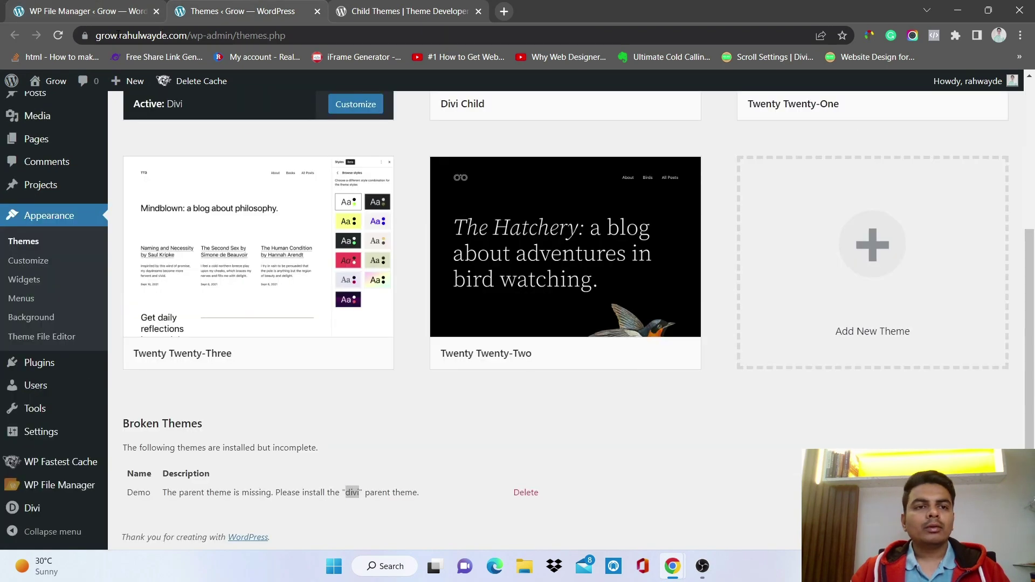
pyautogui.click(57, 35)
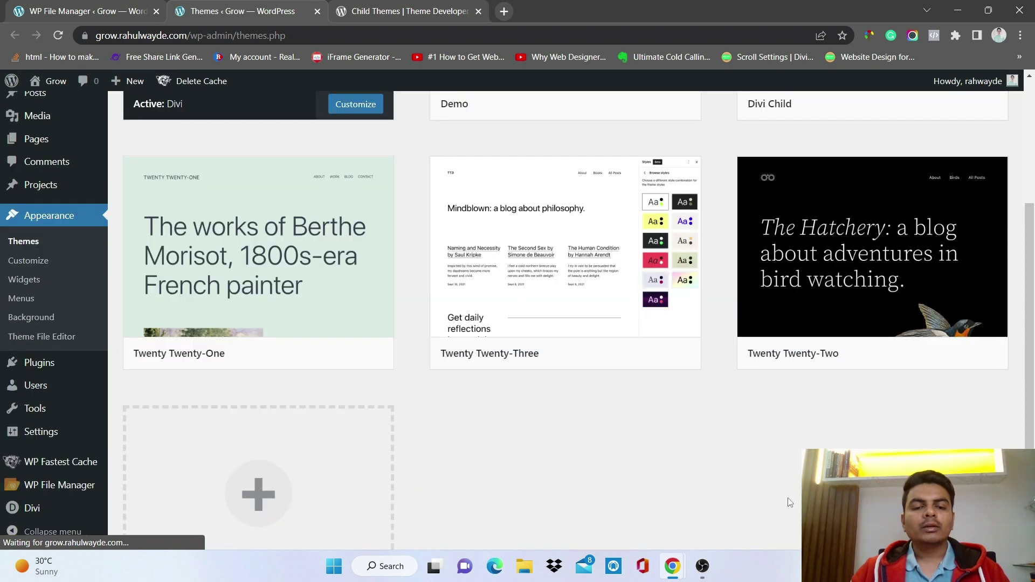
pyautogui.scroll(5, 790, 503)
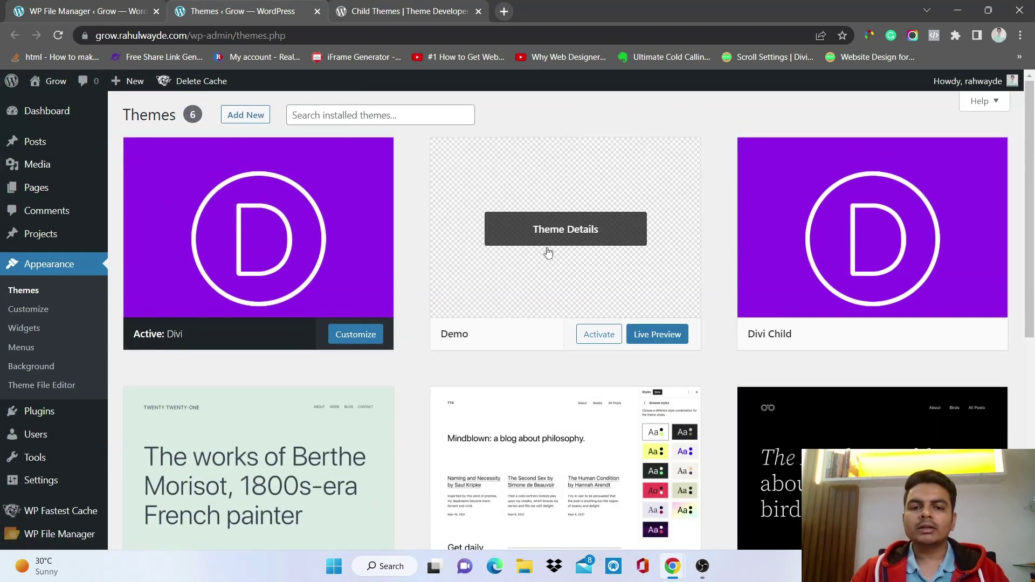
pyautogui.click(515, 231)
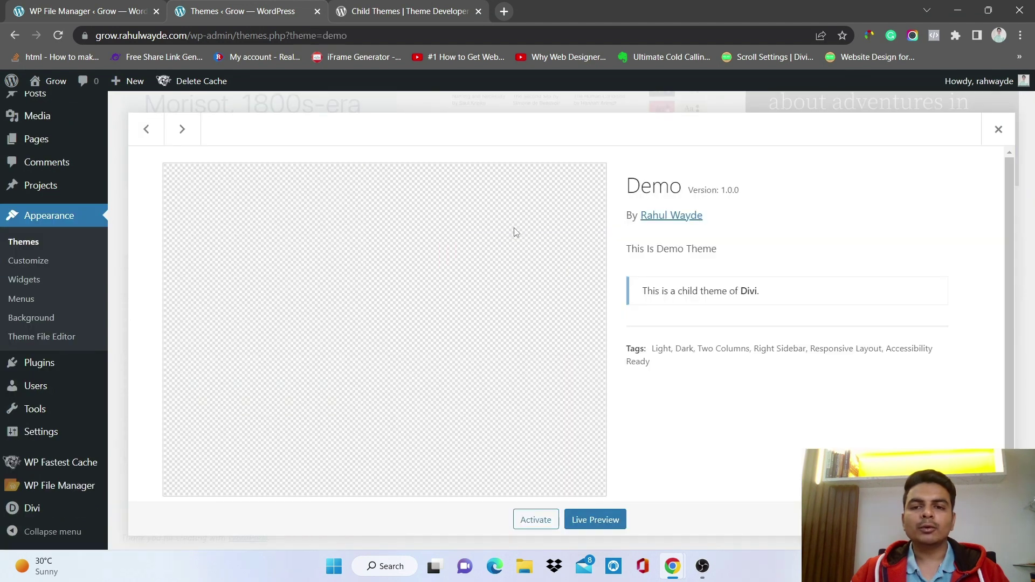
pyautogui.moveTo(733, 221); pyautogui.dragTo(678, 190)
pyautogui.click(770, 227)
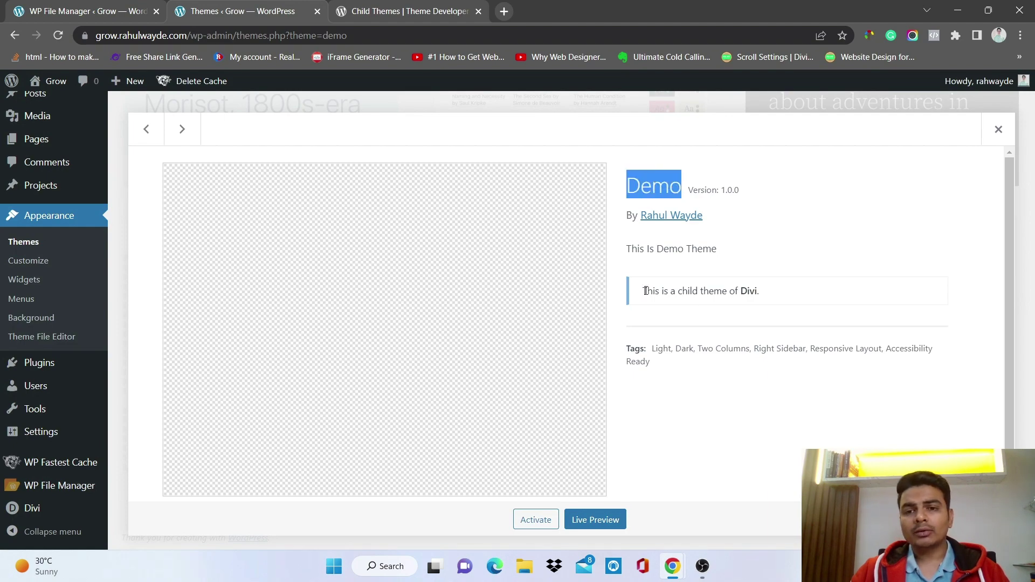
pyautogui.moveTo(646, 291); pyautogui.dragTo(763, 291)
pyautogui.click(1004, 138)
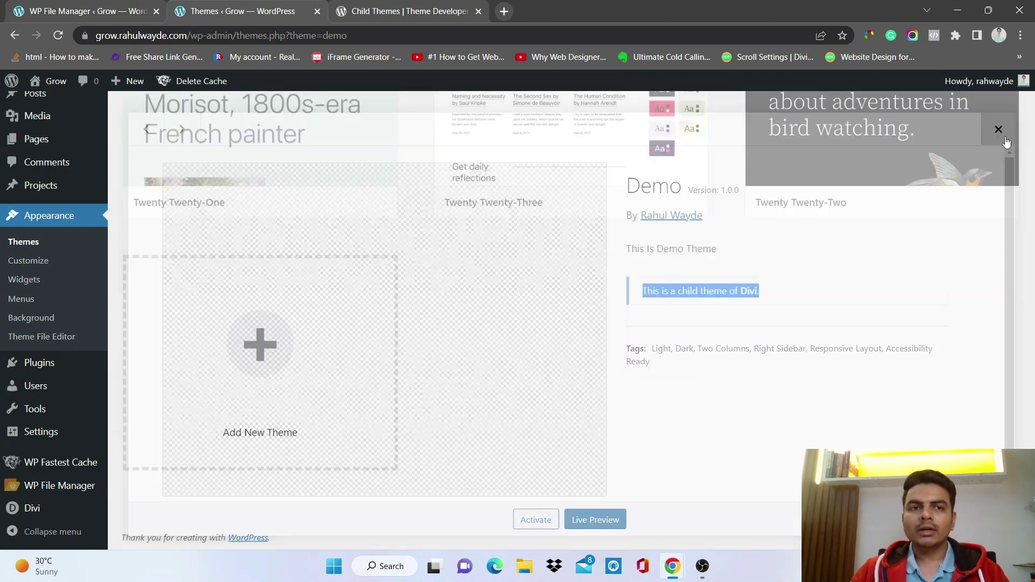
# Review the Template line in the demo theme's style.css against the Themes page, and close the file without saving.
pyautogui.click(95, 7)
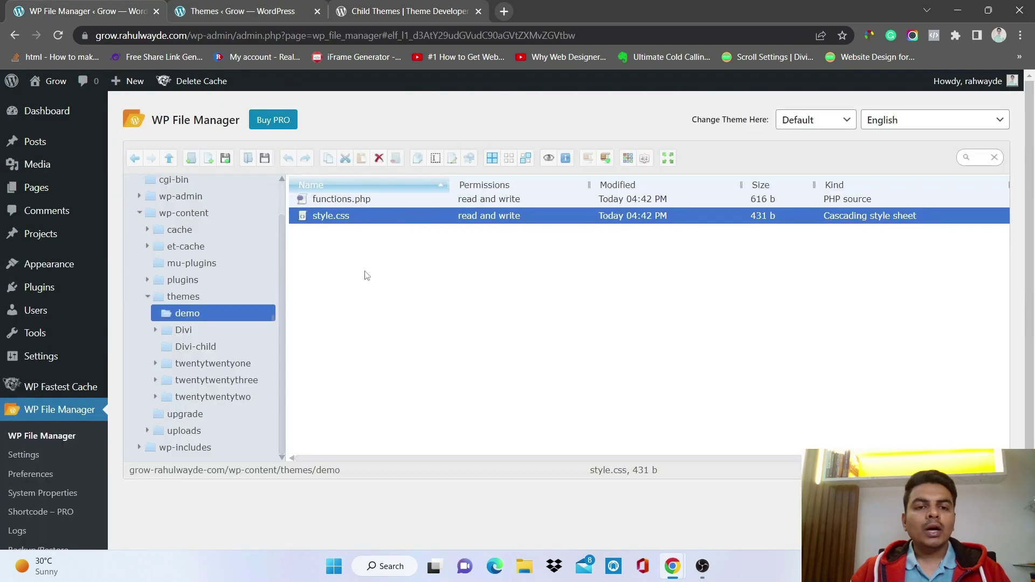
pyautogui.click(378, 305)
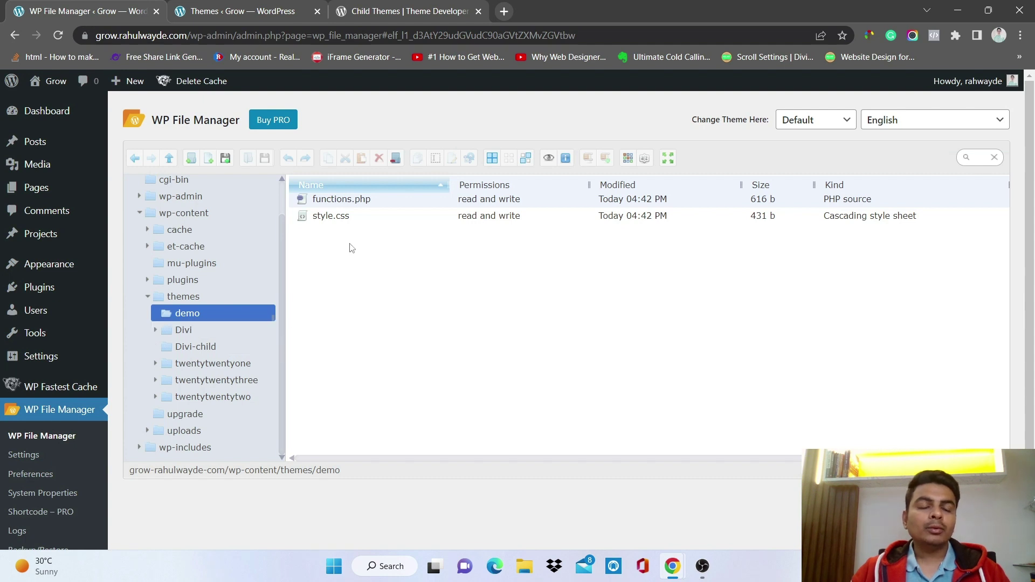
pyautogui.click(345, 222)
pyautogui.rightClick(345, 223)
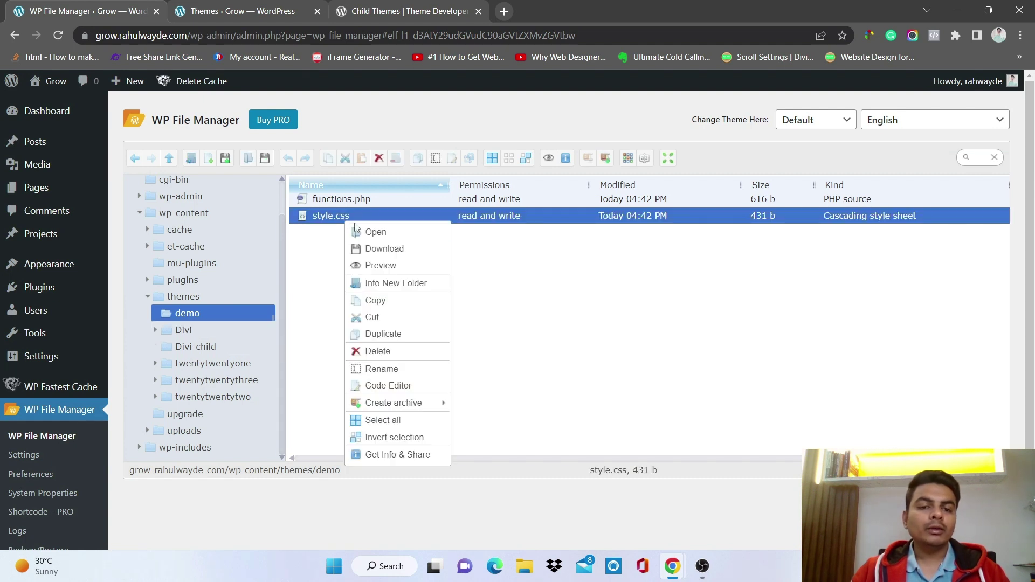
pyautogui.click(409, 385)
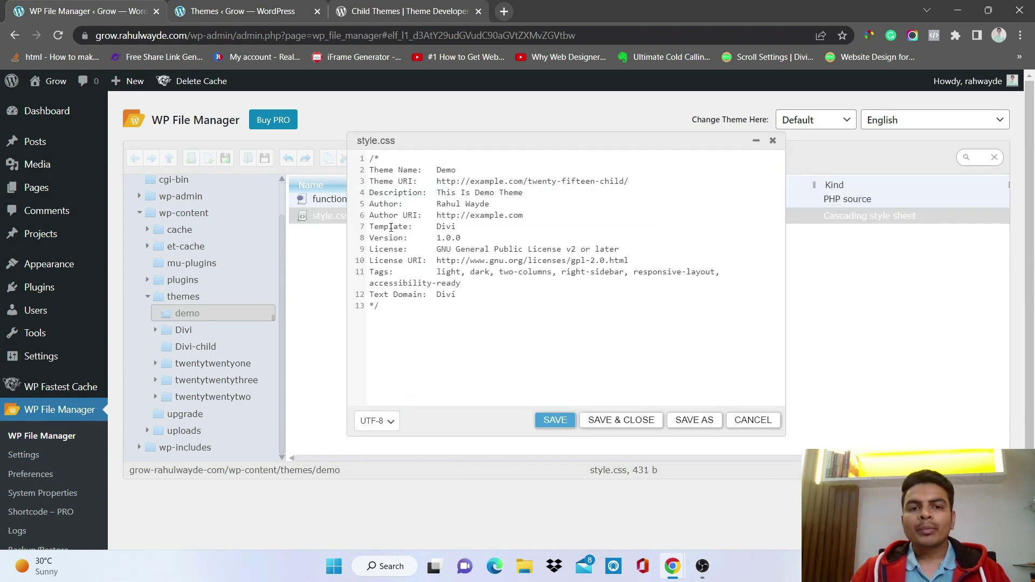
pyautogui.moveTo(371, 228); pyautogui.dragTo(457, 227)
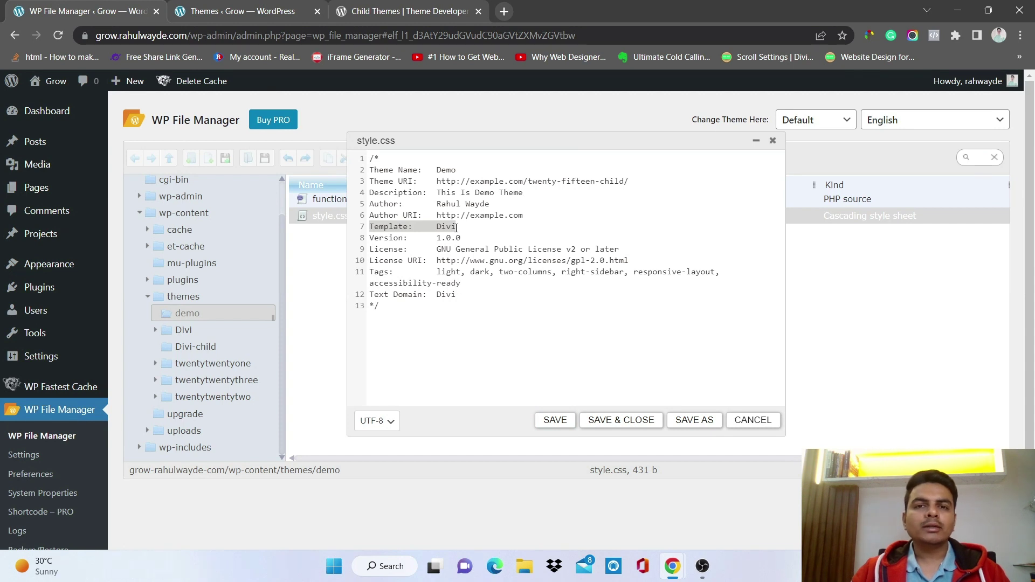
pyautogui.click(456, 227)
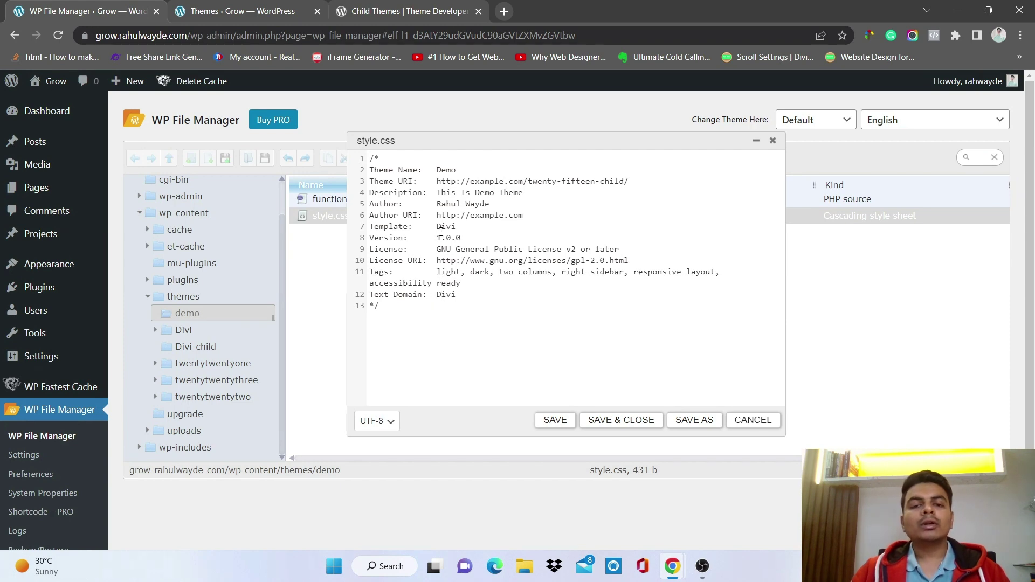
pyautogui.click(287, 9)
pyautogui.moveTo(573, 245)
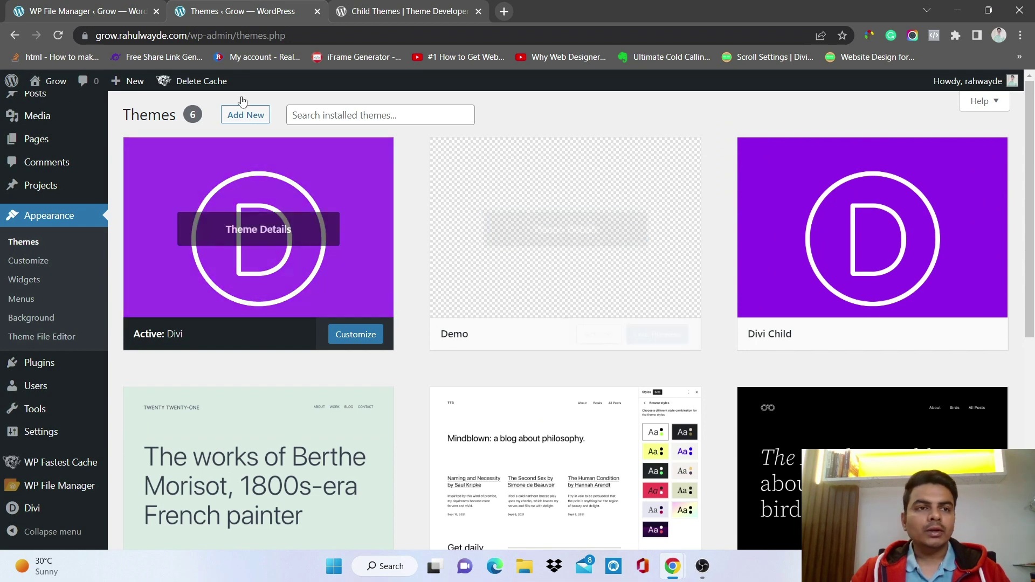
pyautogui.click(86, 11)
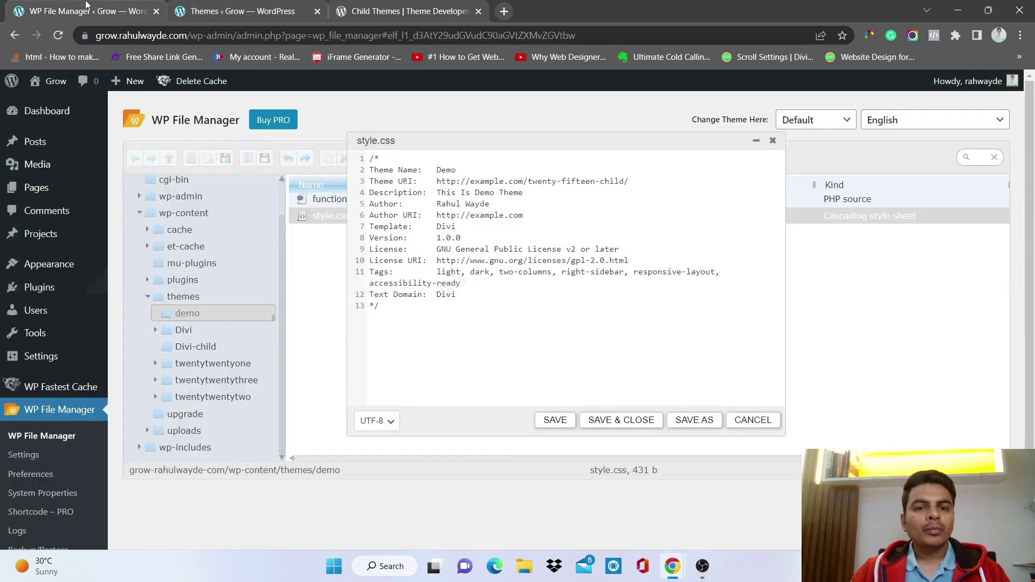
pyautogui.click(750, 422)
# Activate the Demo child theme on the WordPress Themes page.
pyautogui.click(240, 12)
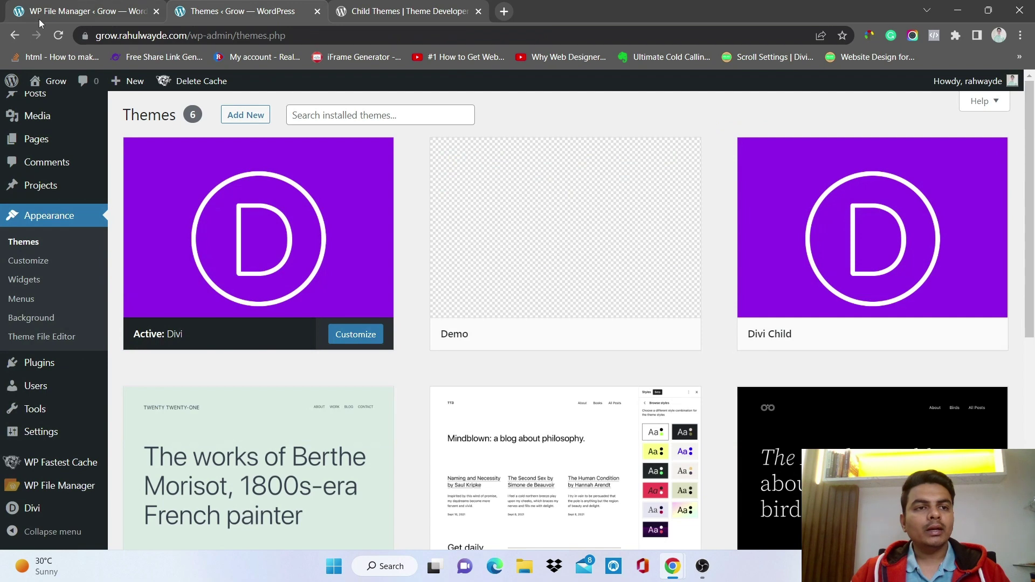
pyautogui.click(347, 338)
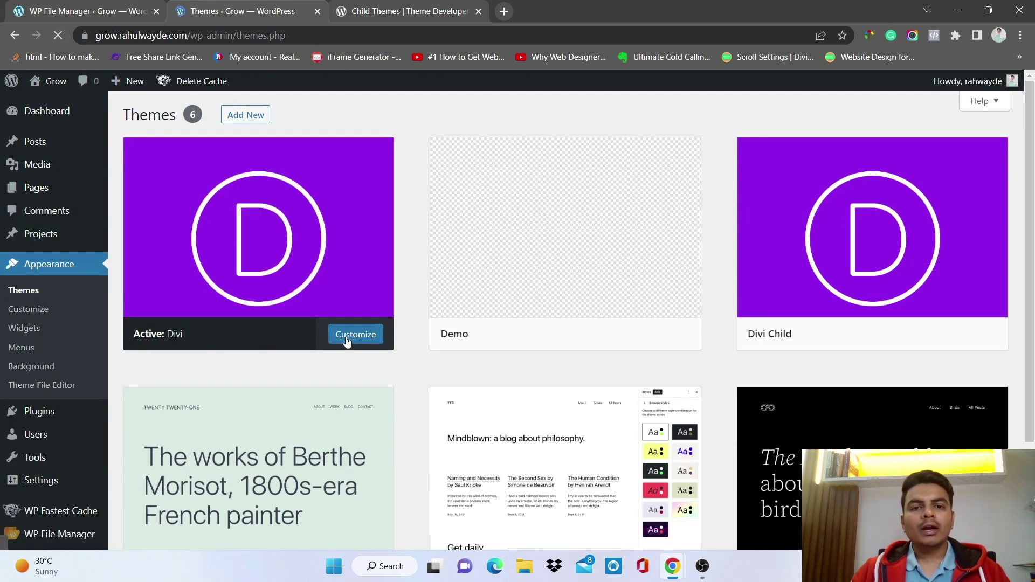
pyautogui.moveTo(608, 296)
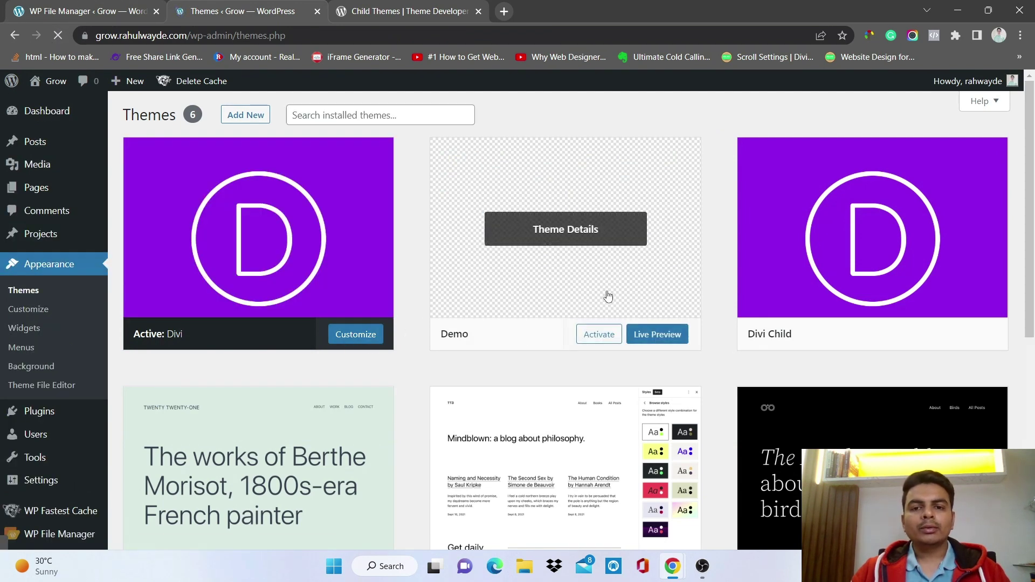
pyautogui.click(600, 335)
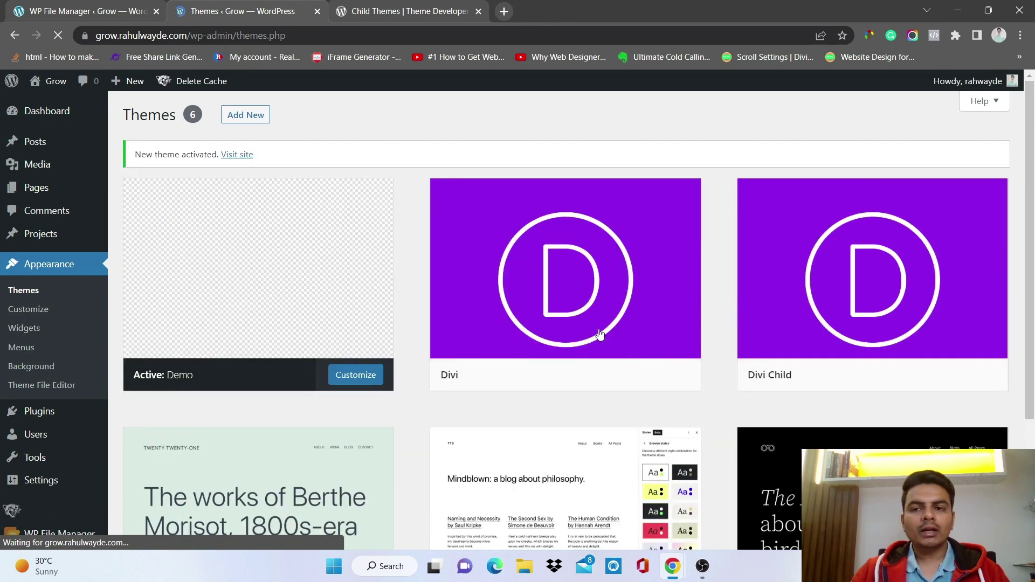
pyautogui.scroll(-3, 599, 333)
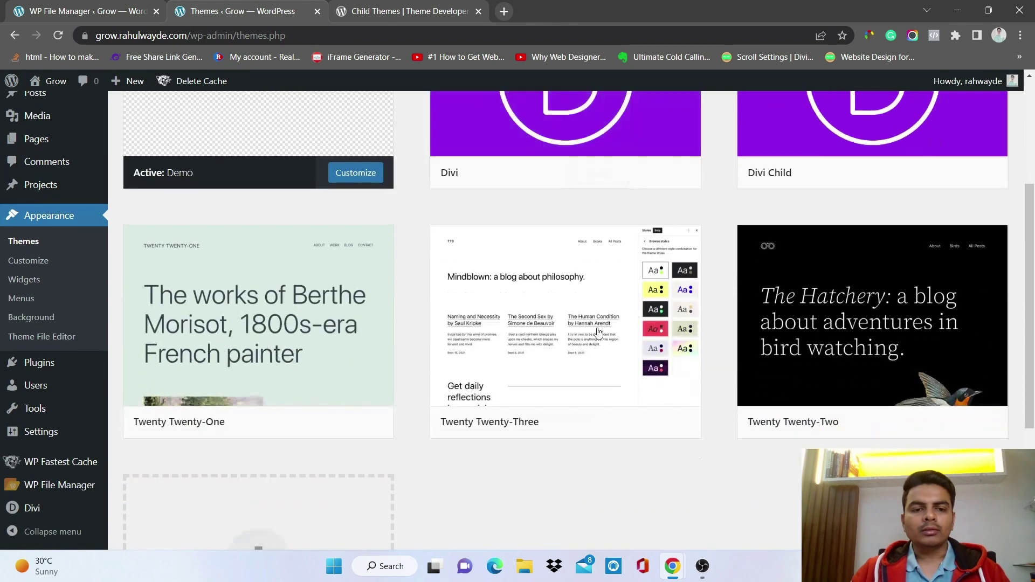
pyautogui.scroll(3, 599, 334)
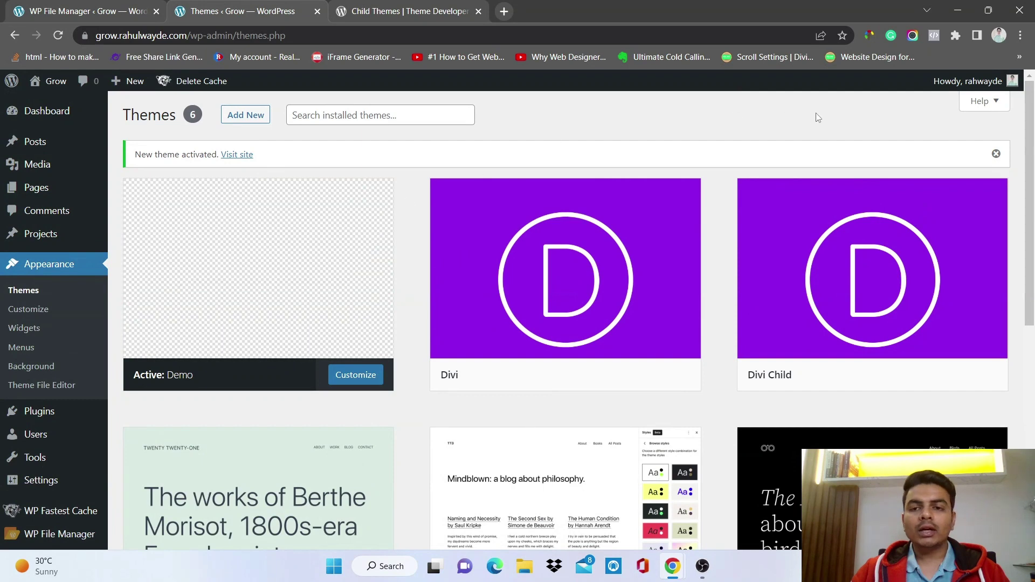
# Create a new post titled Demo and publish it.
pyautogui.click(40, 152)
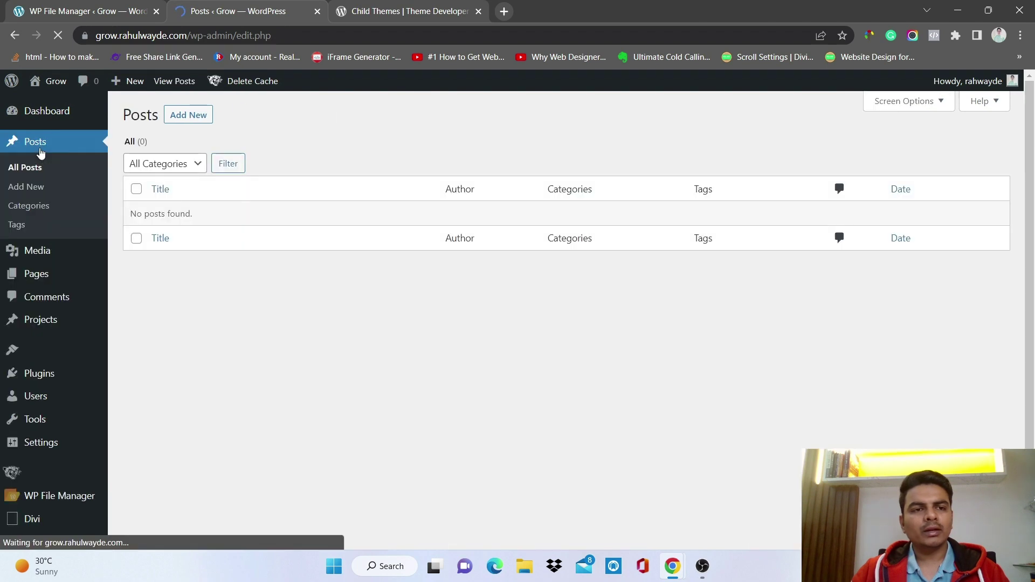
pyautogui.click(197, 114)
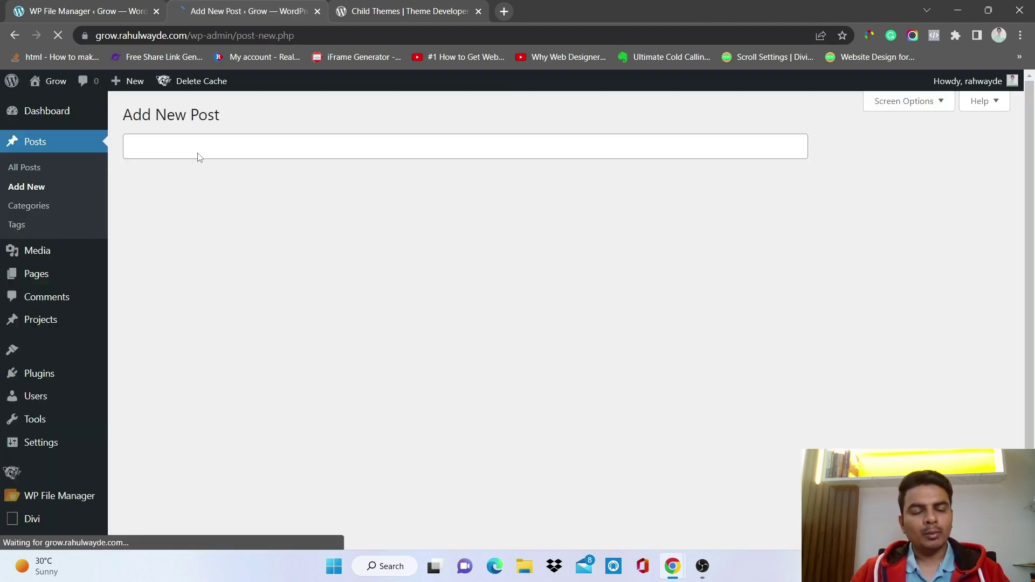
pyautogui.write('Demo')
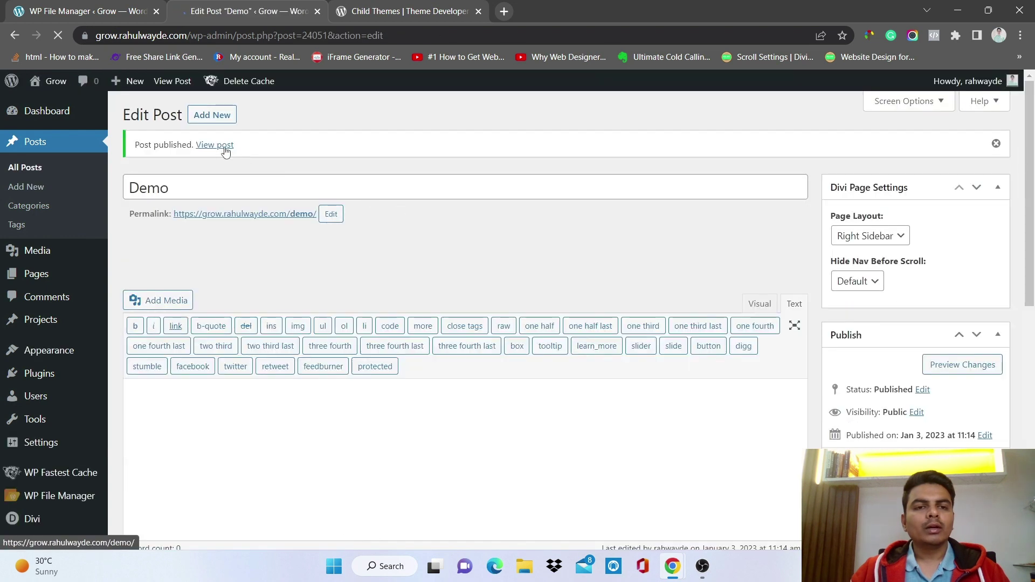
# View the published Demo post in a separate browser tab and look over its whole layout.
pyautogui.rightClick(216, 145)
pyautogui.click(277, 157)
pyautogui.click(404, 10)
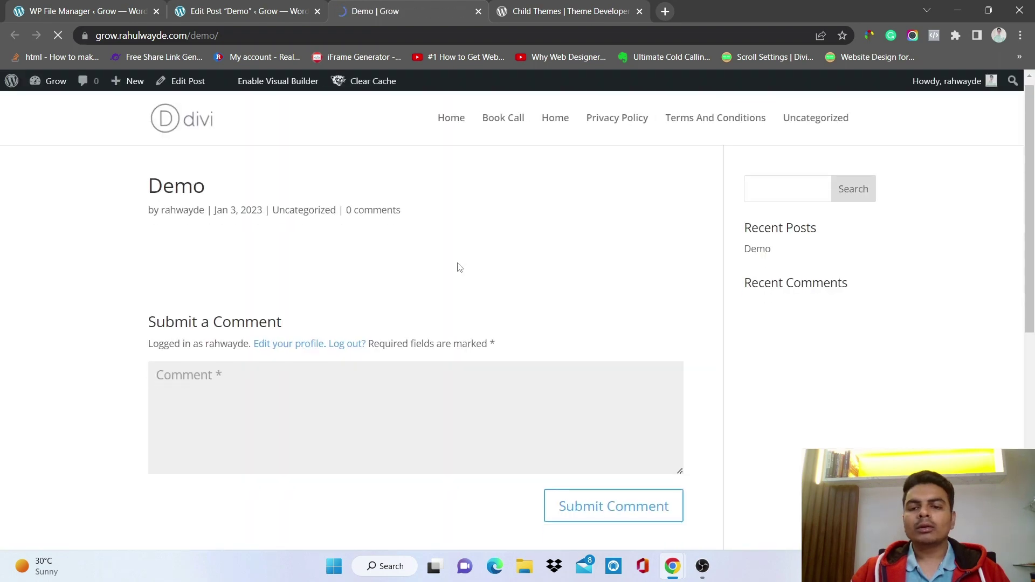
pyautogui.scroll(-5, 458, 264)
pyautogui.scroll(5, 457, 267)
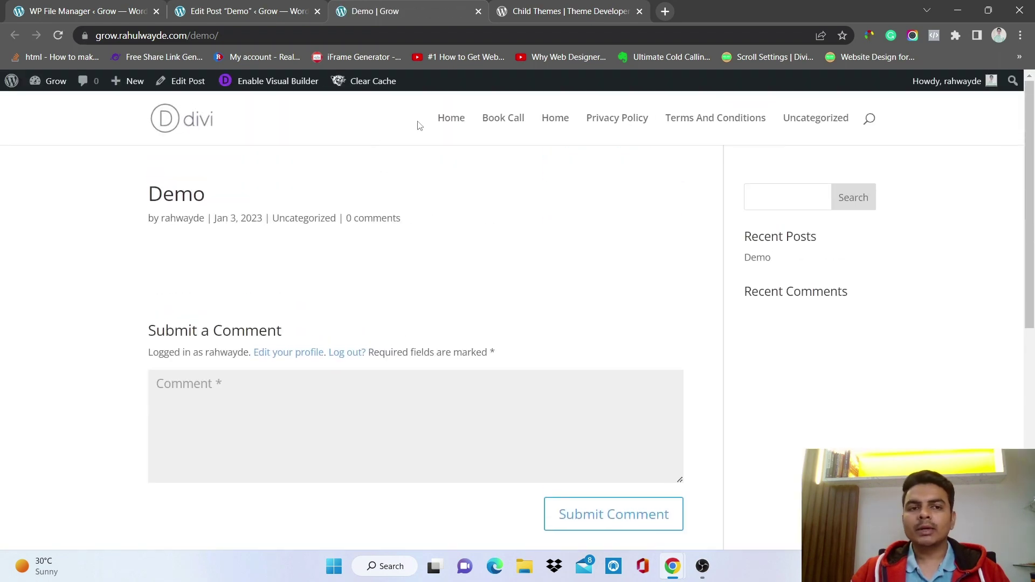
pyautogui.scroll(-5, 388, 285)
pyautogui.scroll(5, 525, 307)
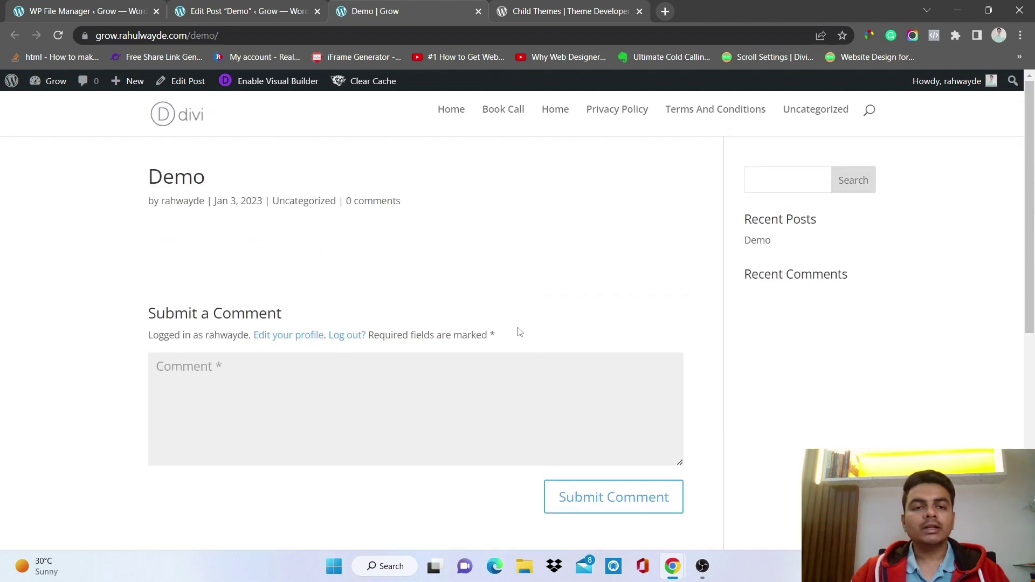
# Copy footer.php and header.php from the Divi theme folder into the demo theme folder using WP File Manager.
pyautogui.click(264, 7)
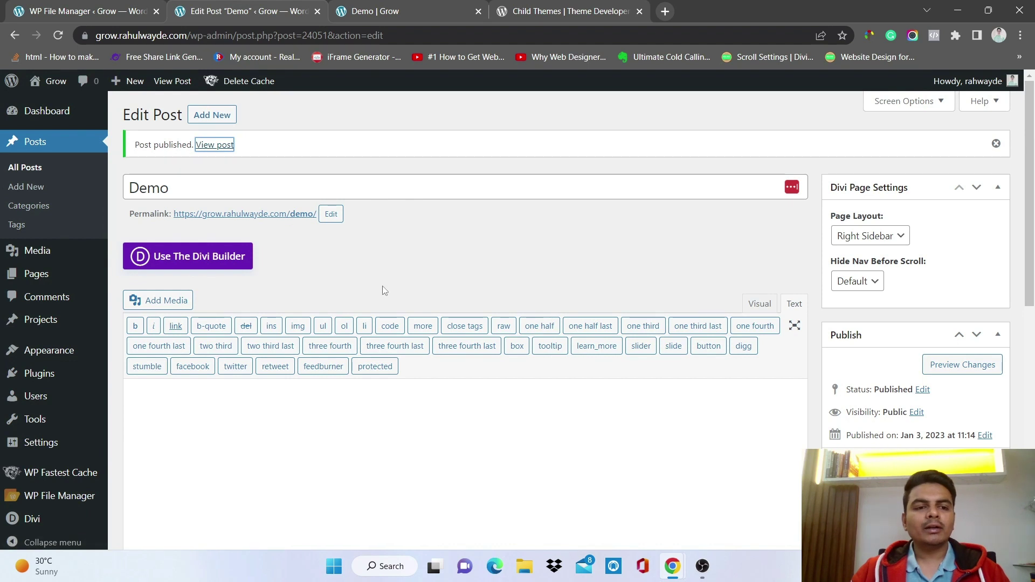
pyautogui.click(69, 501)
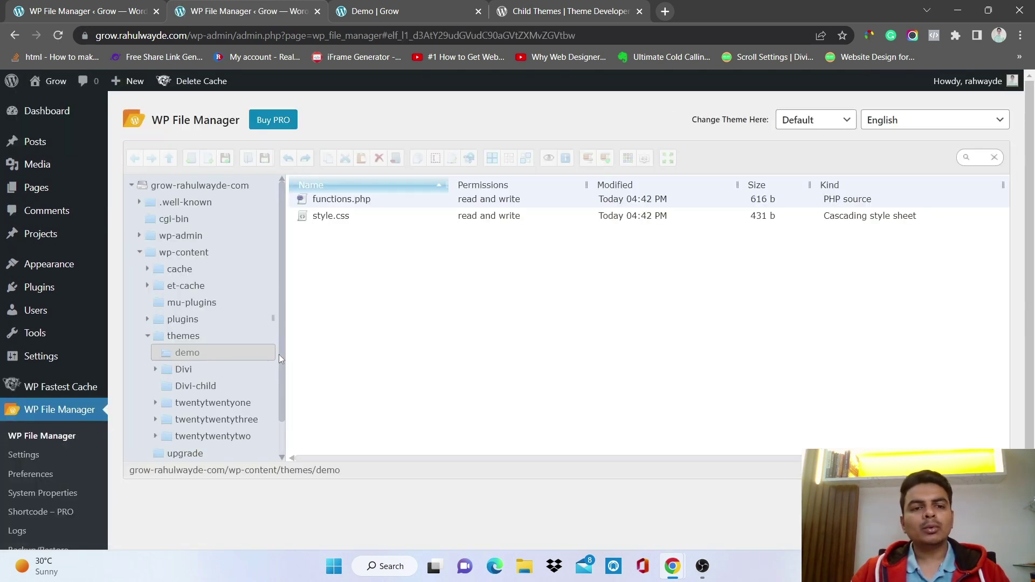
pyautogui.click(193, 372)
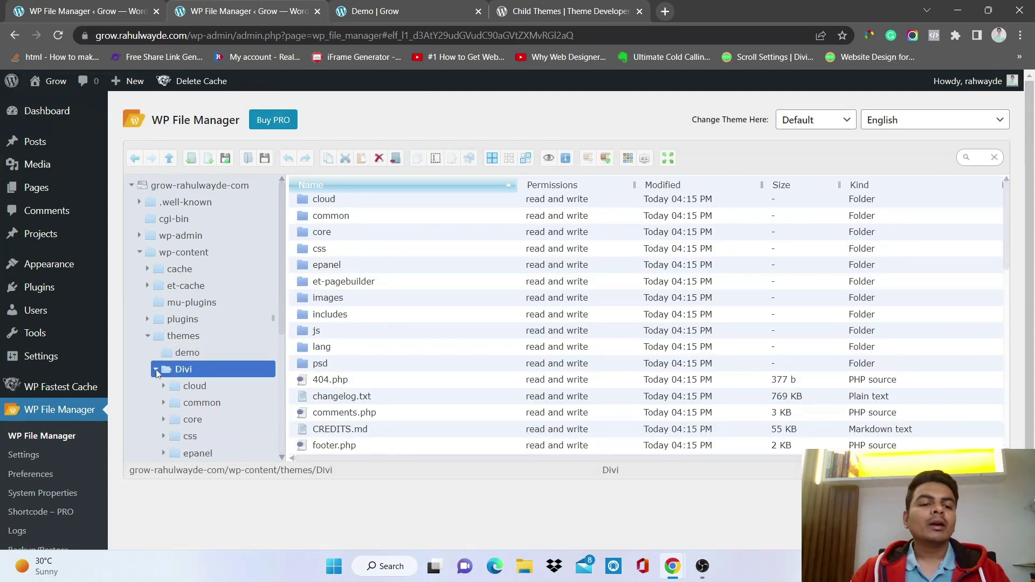
pyautogui.scroll(-3, 423, 319)
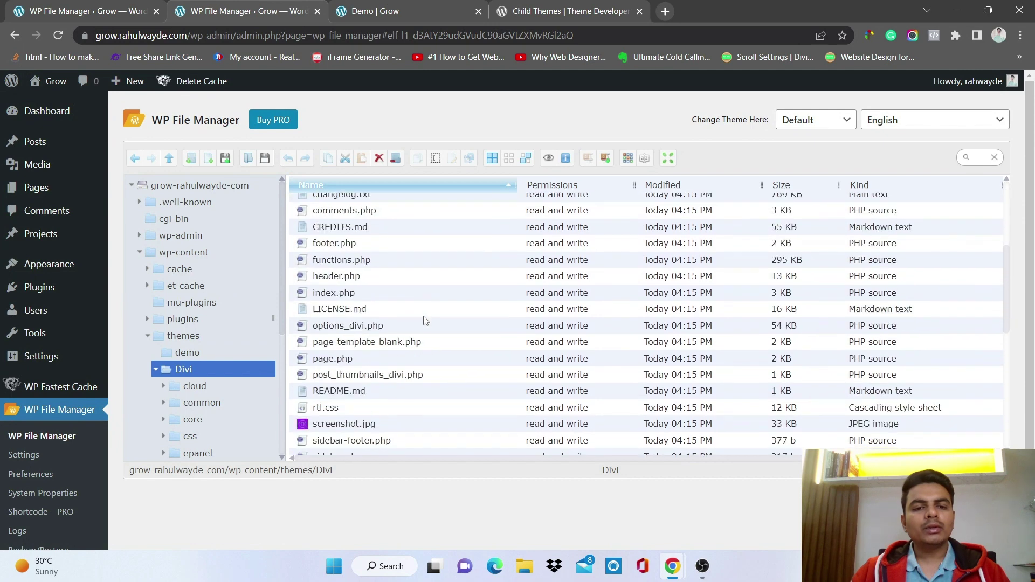
pyautogui.scroll(1, 350, 312)
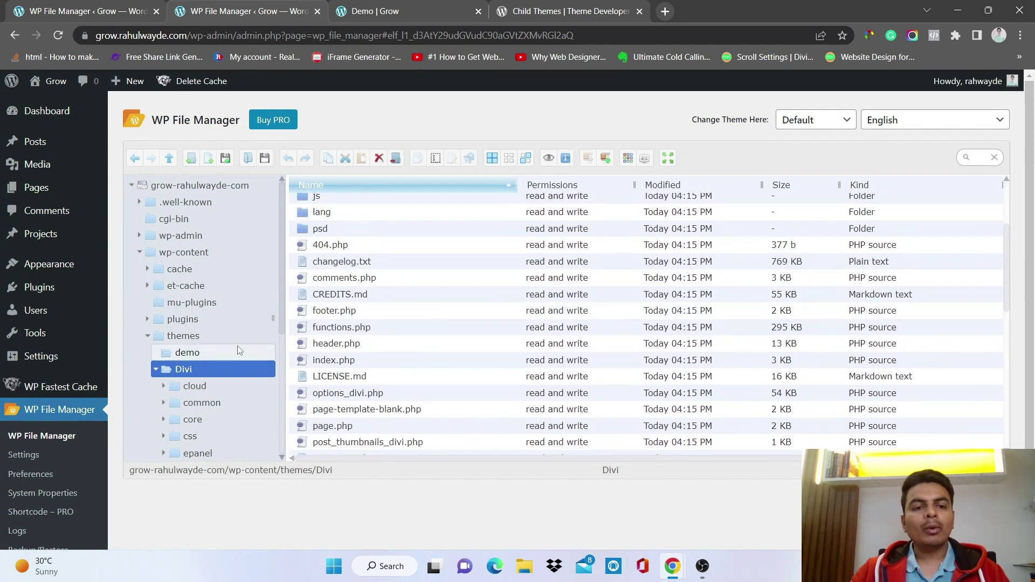
pyautogui.click(203, 369)
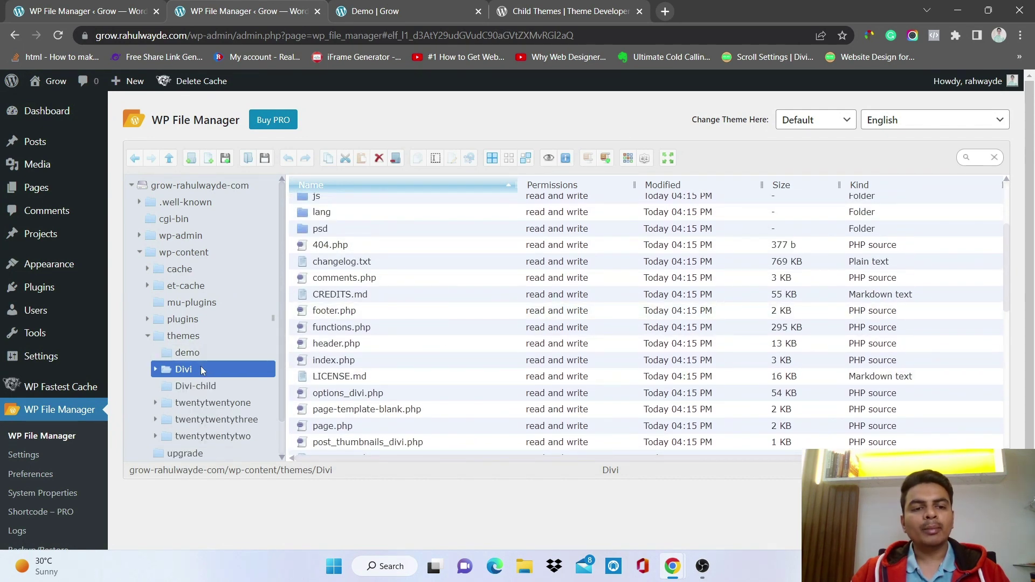
pyautogui.click(202, 369)
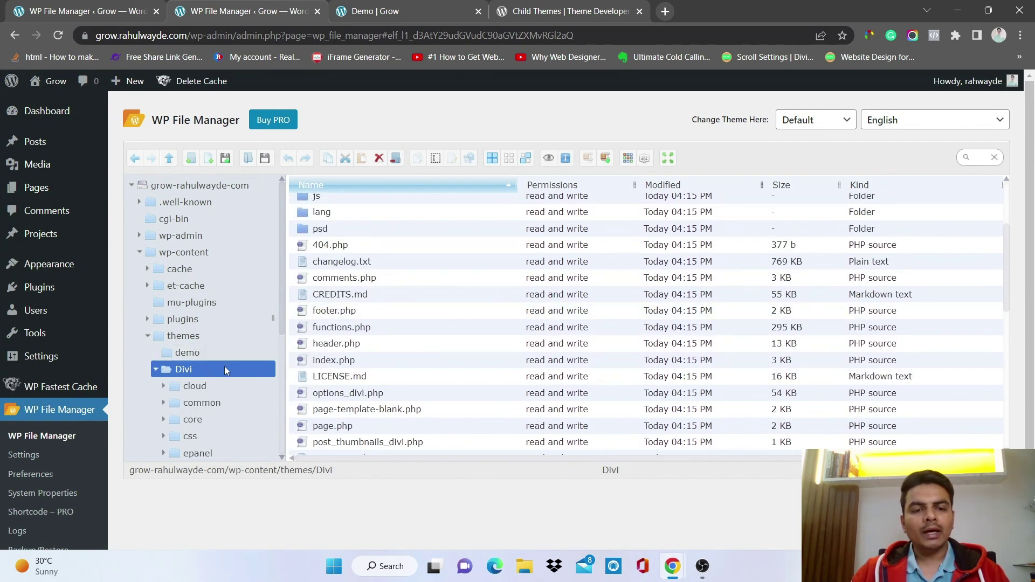
pyautogui.click(369, 317)
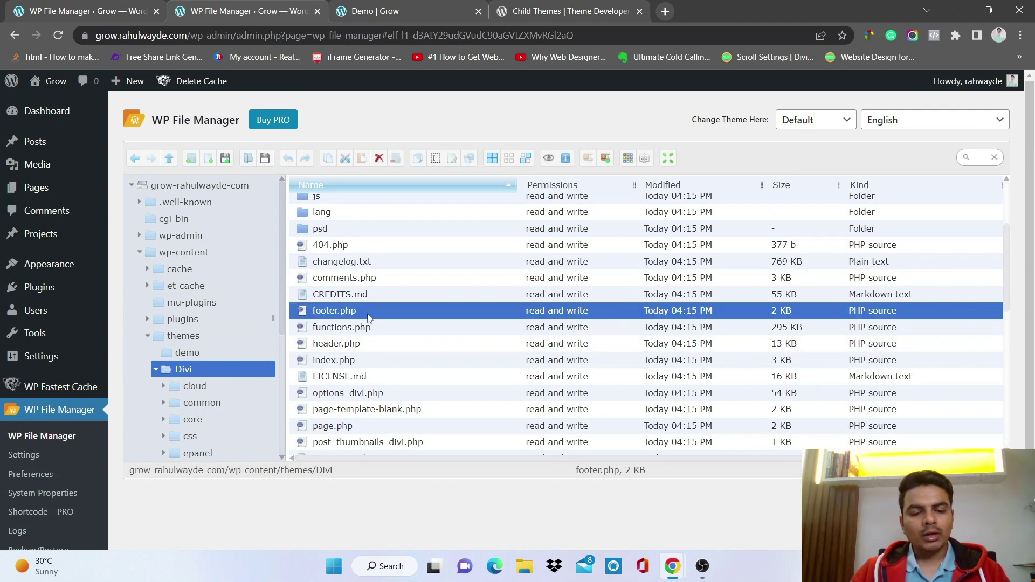
pyautogui.keyDown('ctrl'); pyautogui.click(357, 345); pyautogui.keyUp('ctrl')
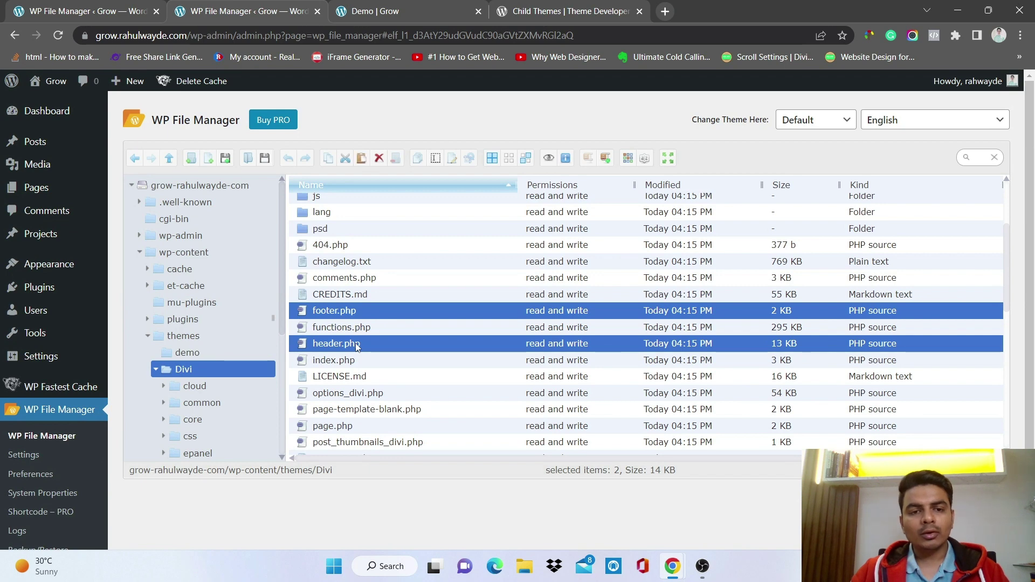
pyautogui.click(202, 354)
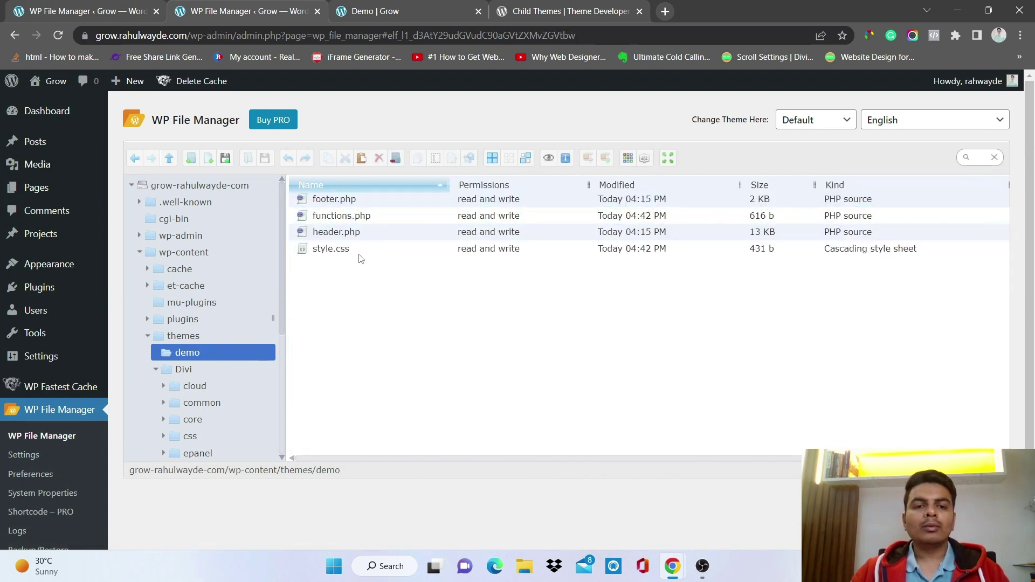
# Review footer.php and header.php in the demo theme folder and compare its contents with the parent Divi folder.
pyautogui.click(336, 203)
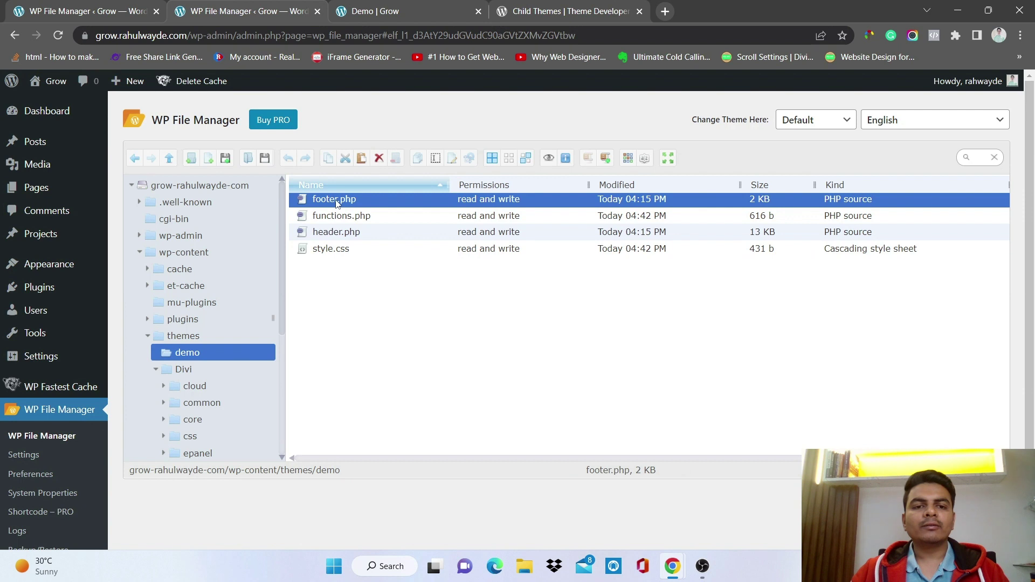
pyautogui.click(350, 232)
pyautogui.click(371, 303)
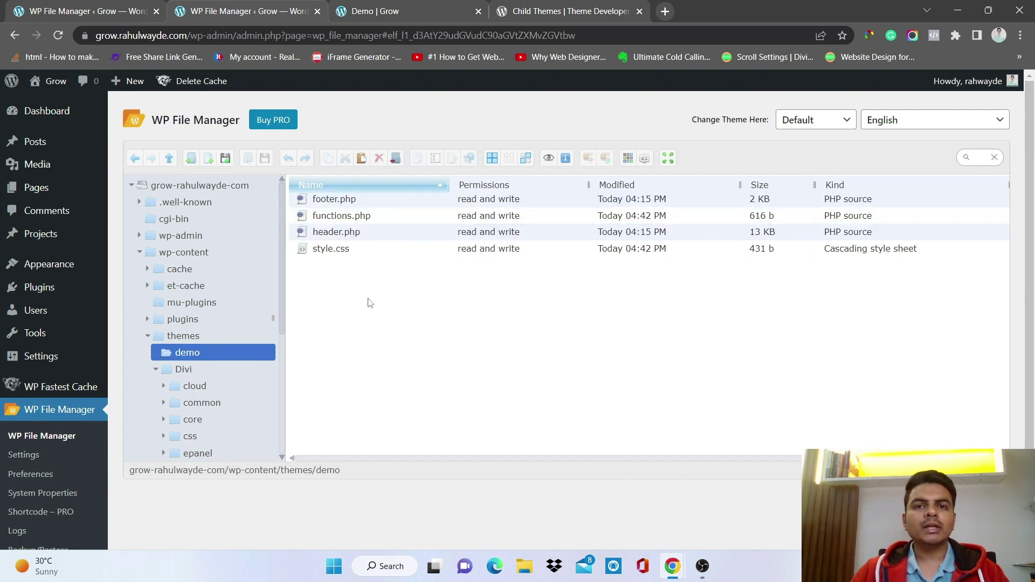
pyautogui.click(349, 200)
pyautogui.click(359, 232)
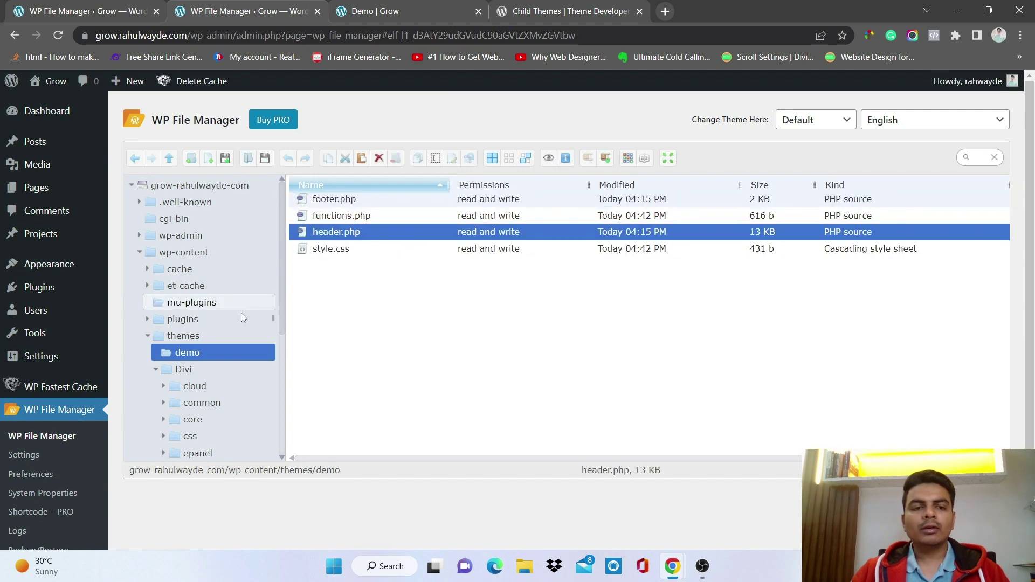
pyautogui.scroll(-1, 174, 363)
pyautogui.click(173, 303)
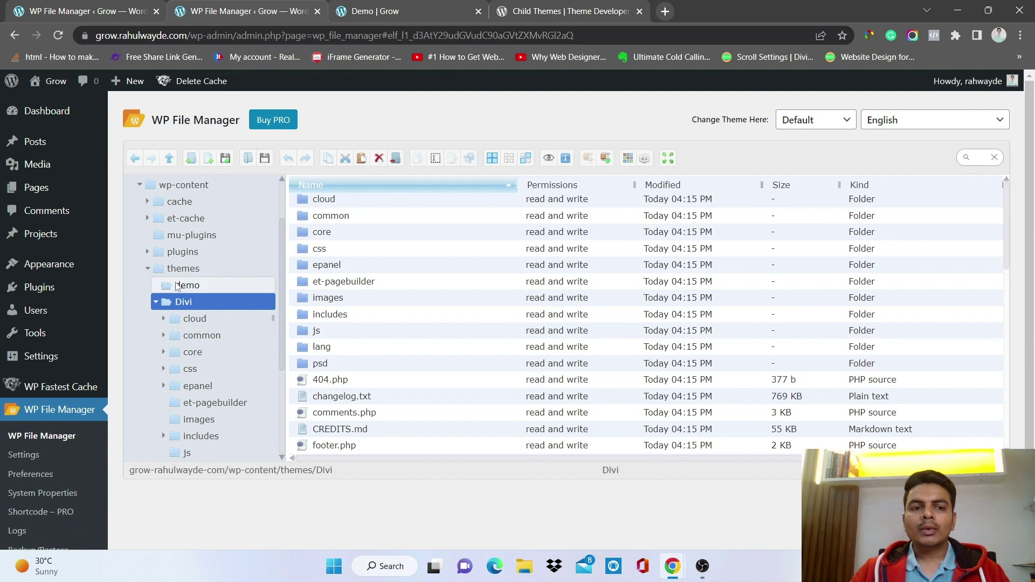
pyautogui.click(183, 286)
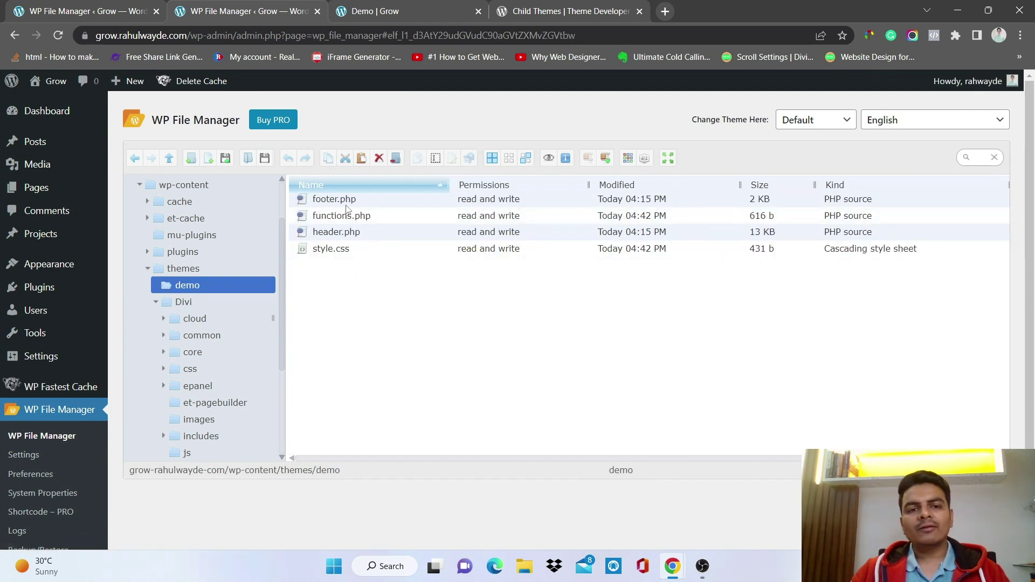
pyautogui.click(346, 205)
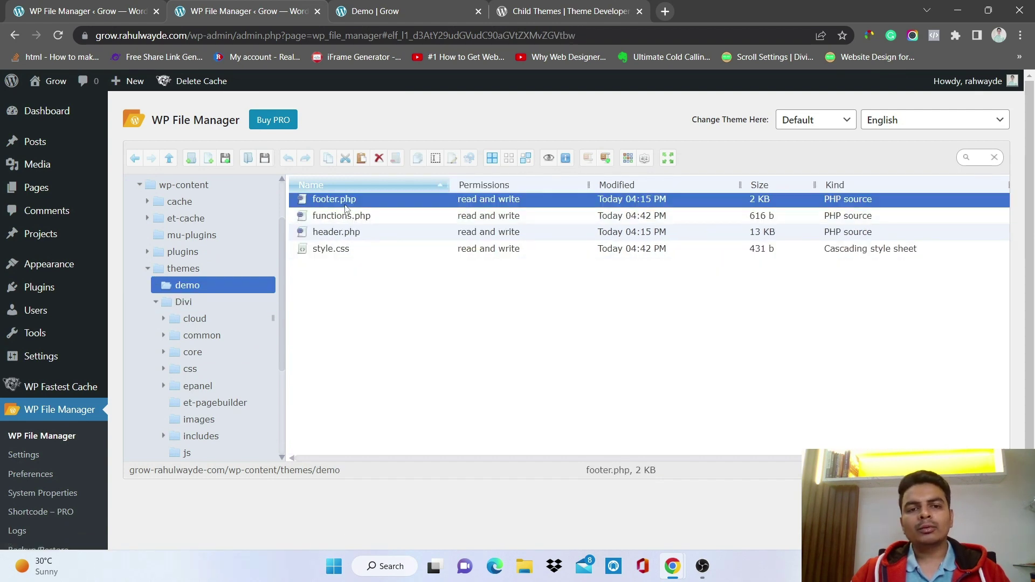
pyautogui.click(356, 232)
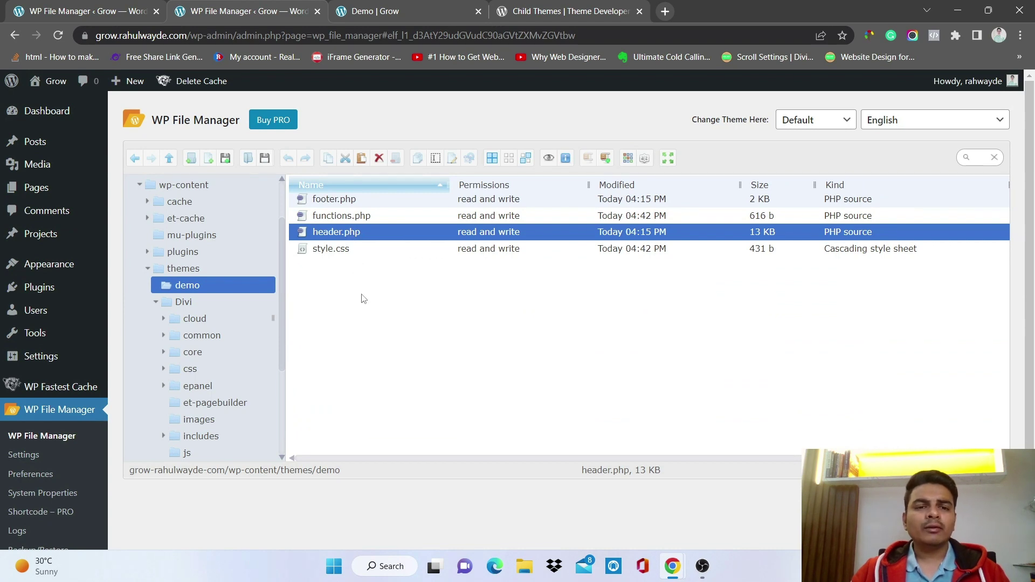
pyautogui.hotkey('ctrl', 'Tab')
pyautogui.hotkey('ctrl', 'shift', 'Tab')
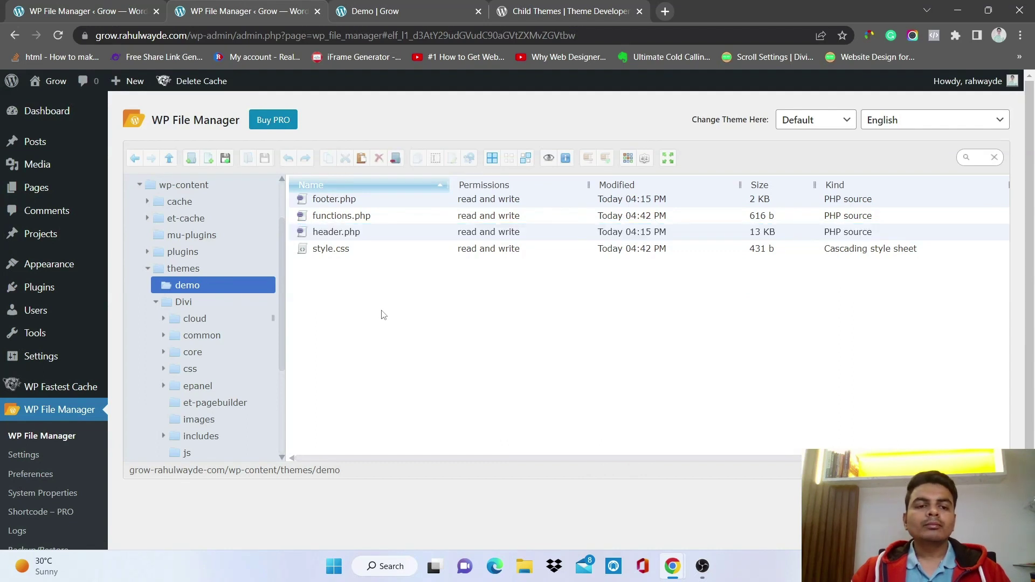
pyautogui.click(334, 232)
pyautogui.click(337, 204)
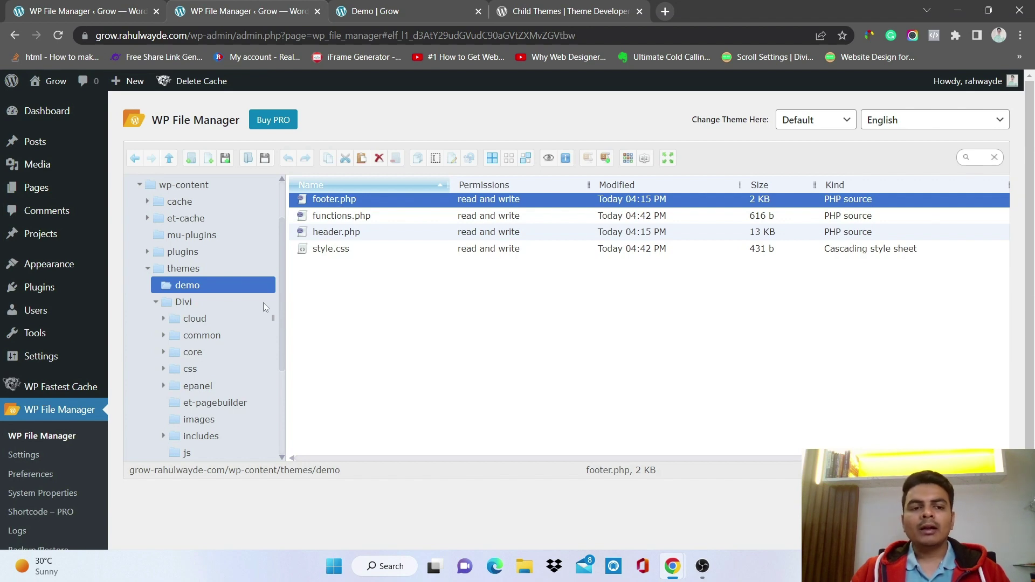
pyautogui.click(182, 303)
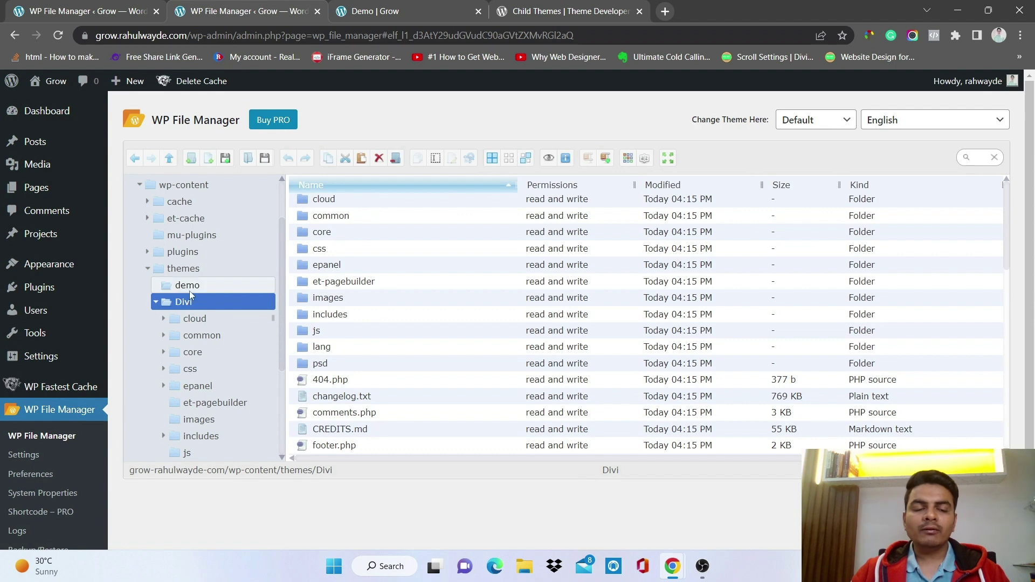
pyautogui.click(189, 290)
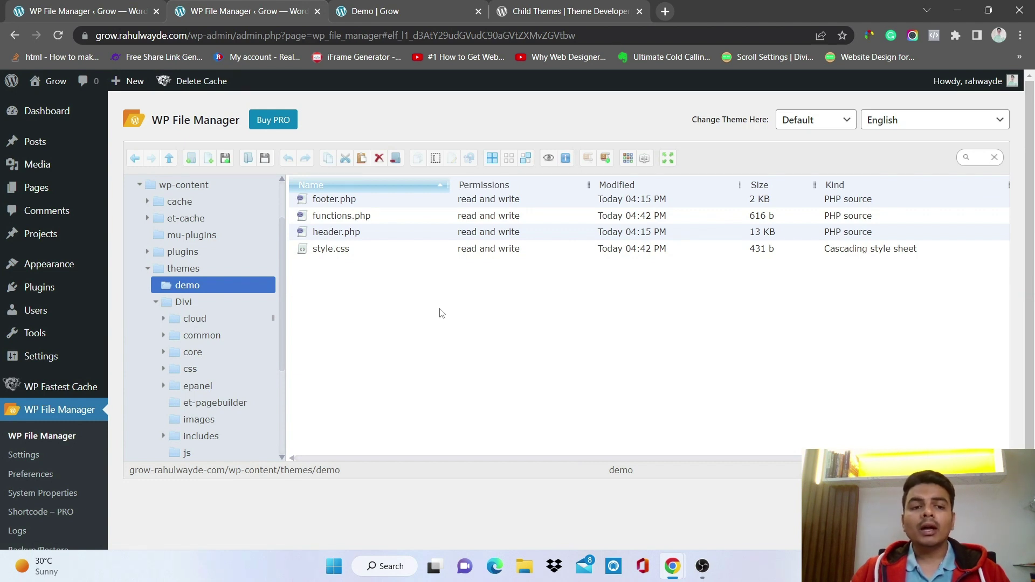
pyautogui.moveTo(384, 306); pyautogui.dragTo(366, 194)
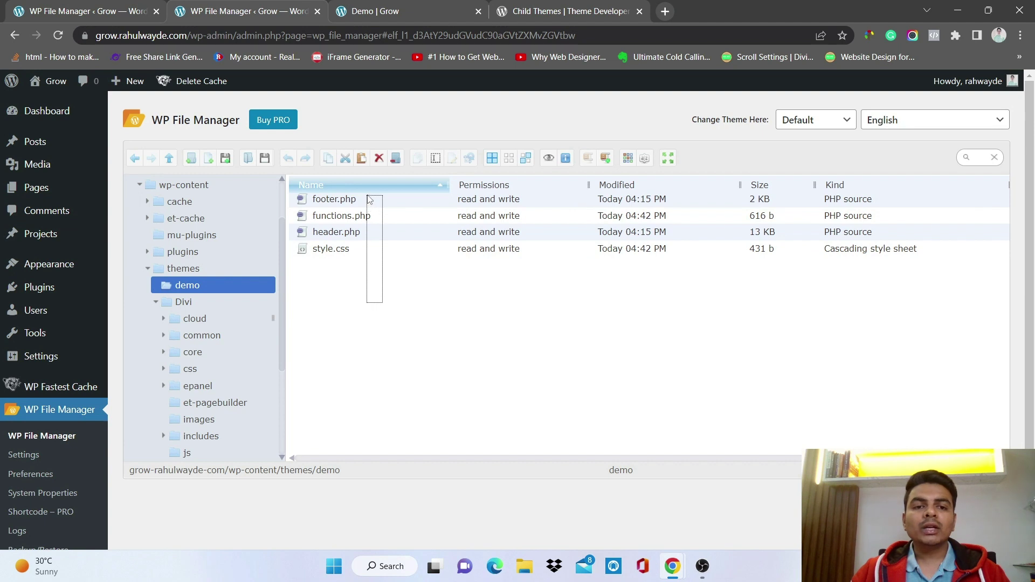
pyautogui.click(377, 299)
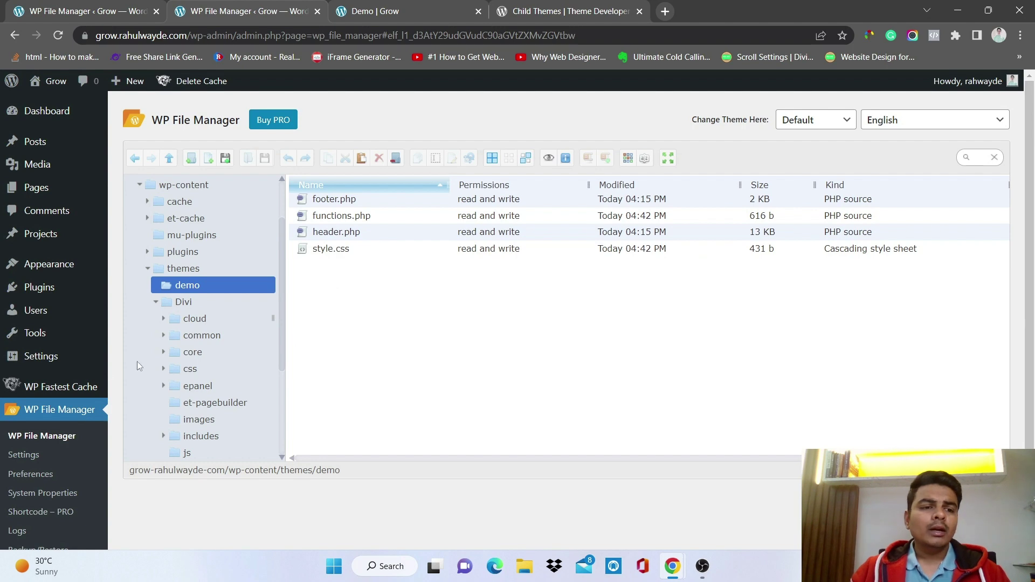
# Deactivate the WP File Manager plugin and delete it from the site.
pyautogui.click(42, 291)
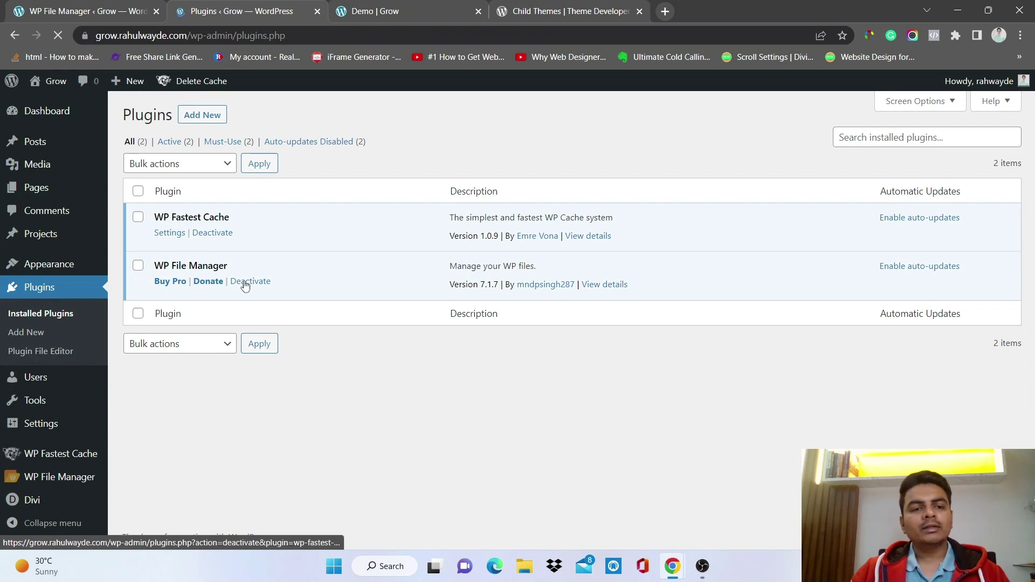
pyautogui.click(250, 283)
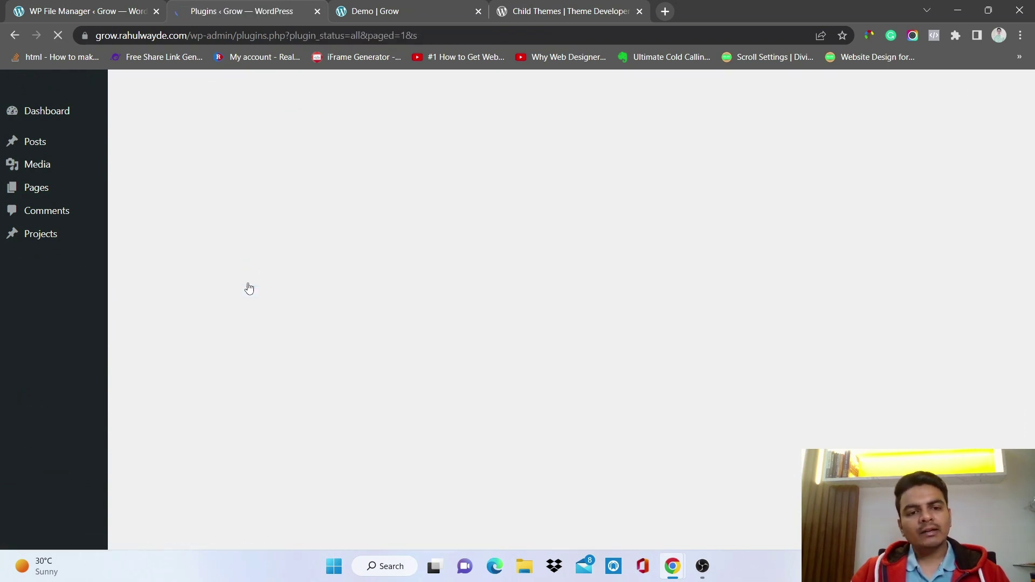
pyautogui.click(205, 323)
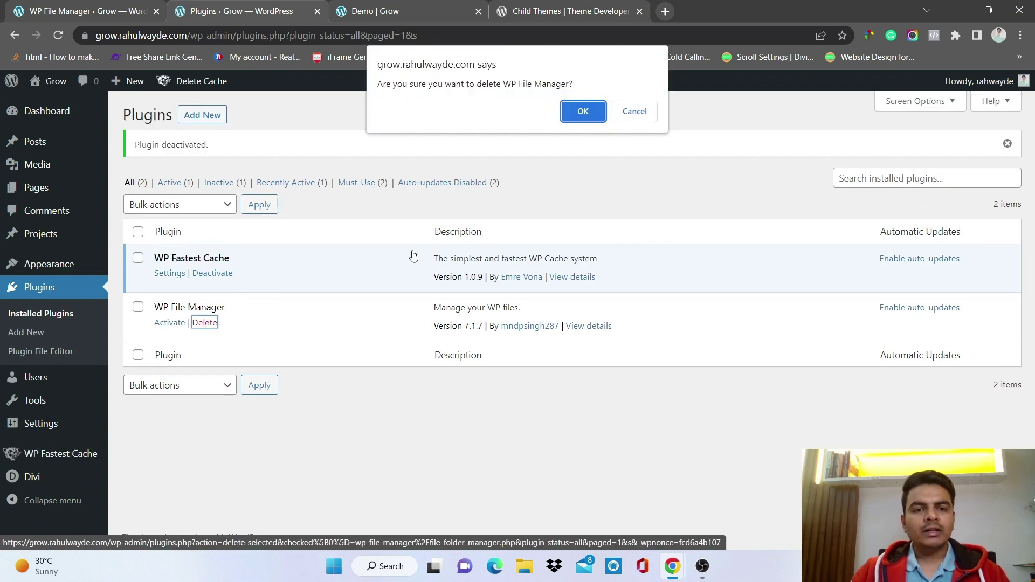
pyautogui.click(561, 111)
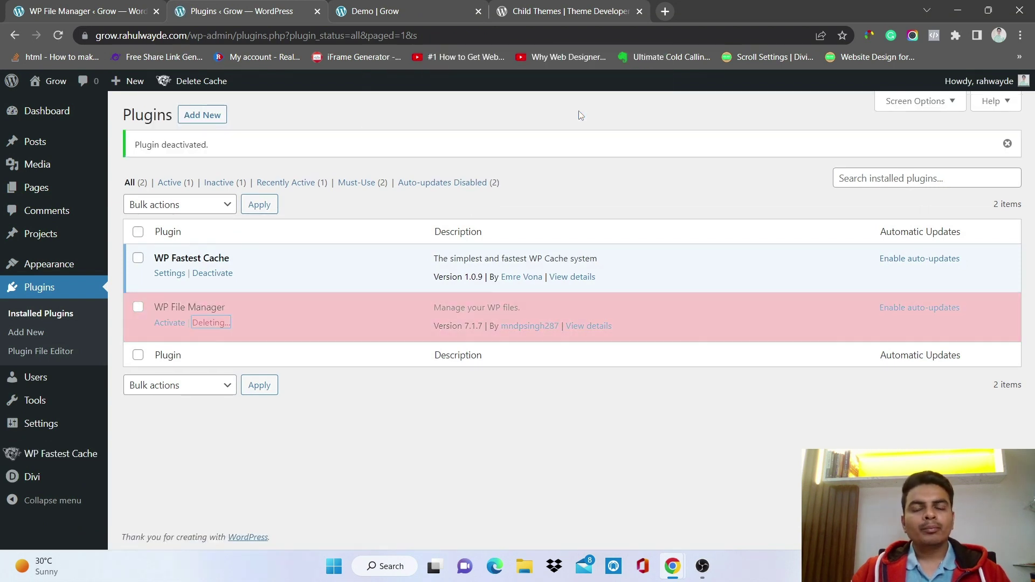
# View the Themes page and look over the active Demo theme and the other installed themes.
pyautogui.moveTo(87, 264)
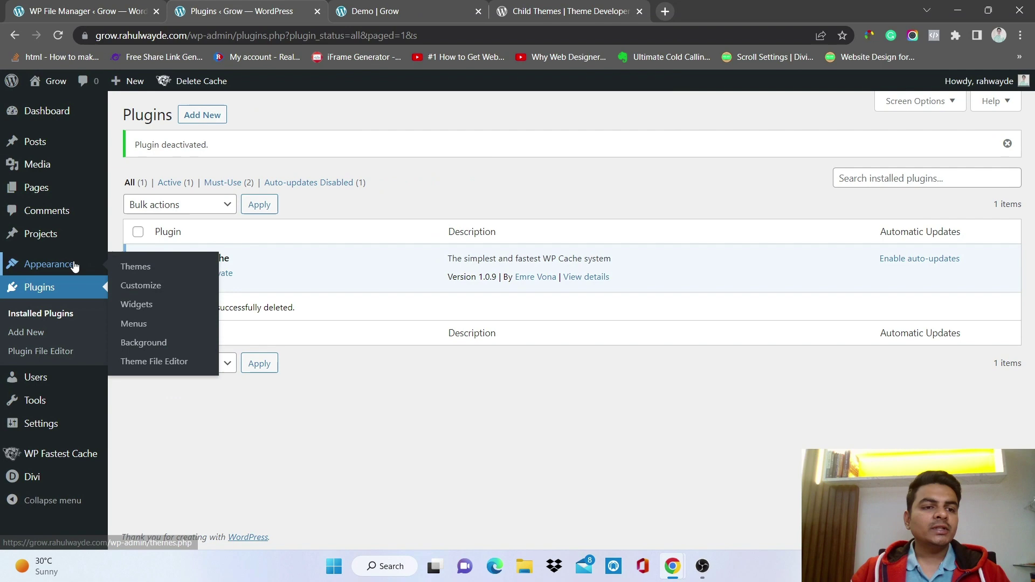
pyautogui.click(143, 266)
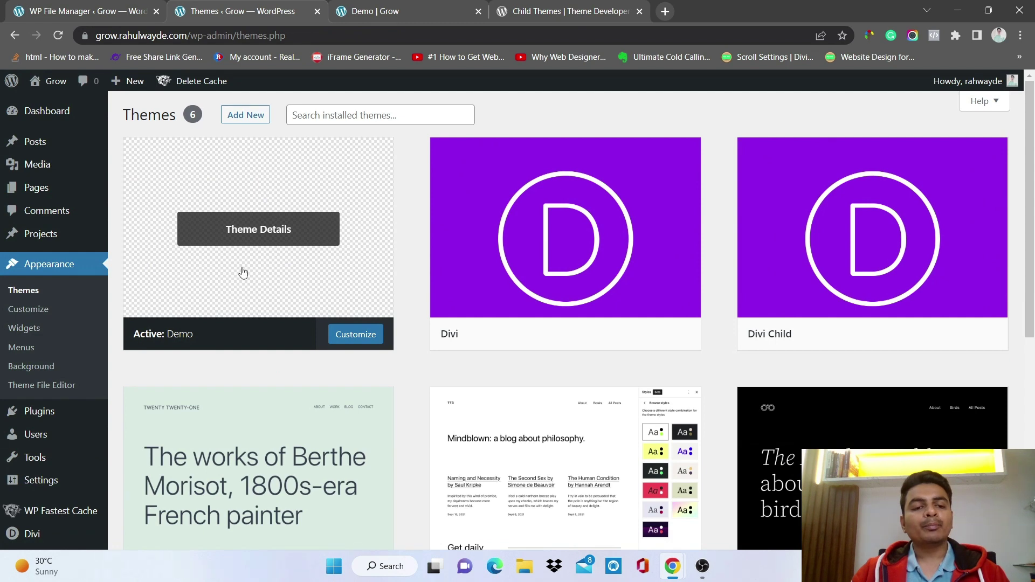
pyautogui.scroll(-1, 288, 246)
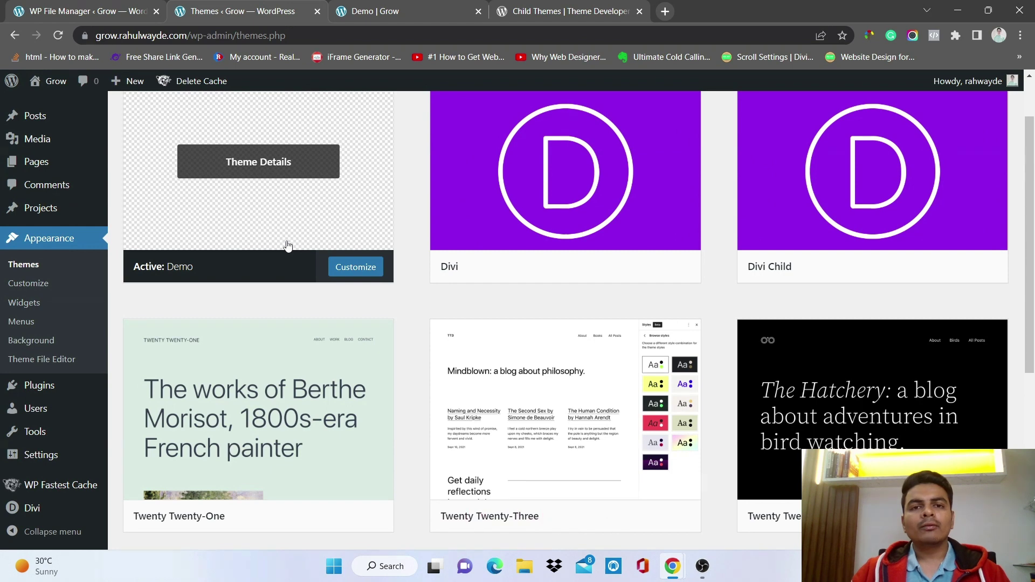
pyautogui.scroll(2, 287, 246)
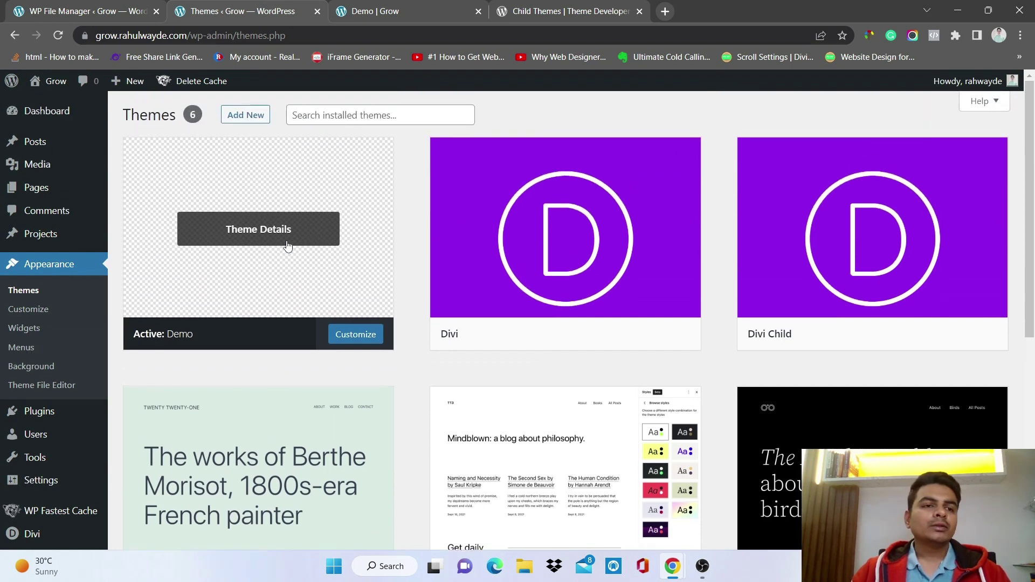